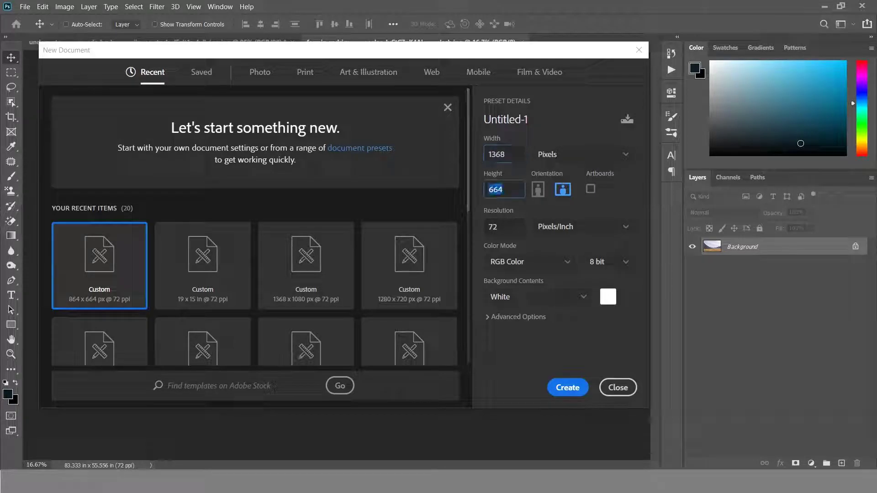
- Create the blank white 19 x 15 in Untitled-1 document, then return to the underwater photo
key(Return)
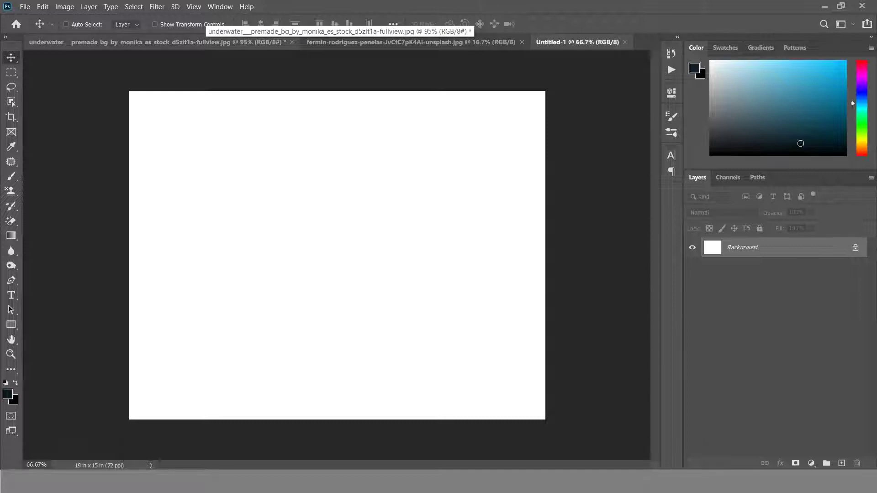
click(203, 42)
- Copy the water below the horizon from the underwater photo and paste it into Untitled-1
key(ctrl+0)
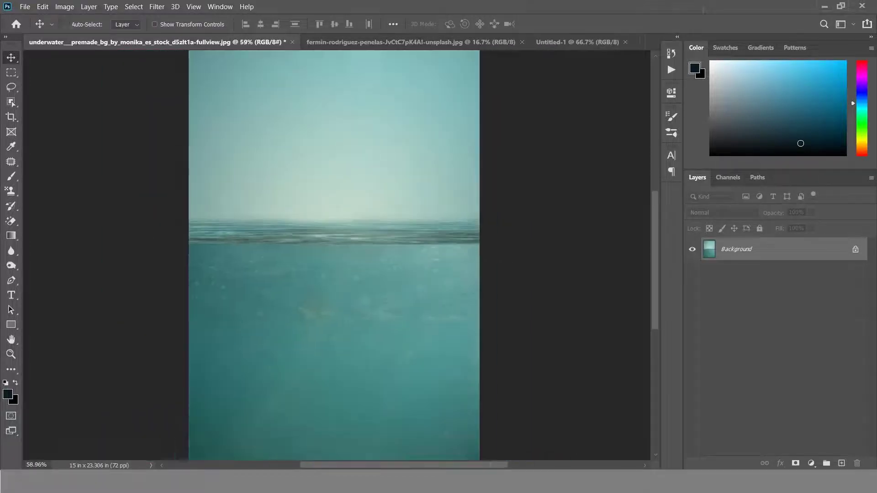
key(m)
drag(217, 230, 457, 442)
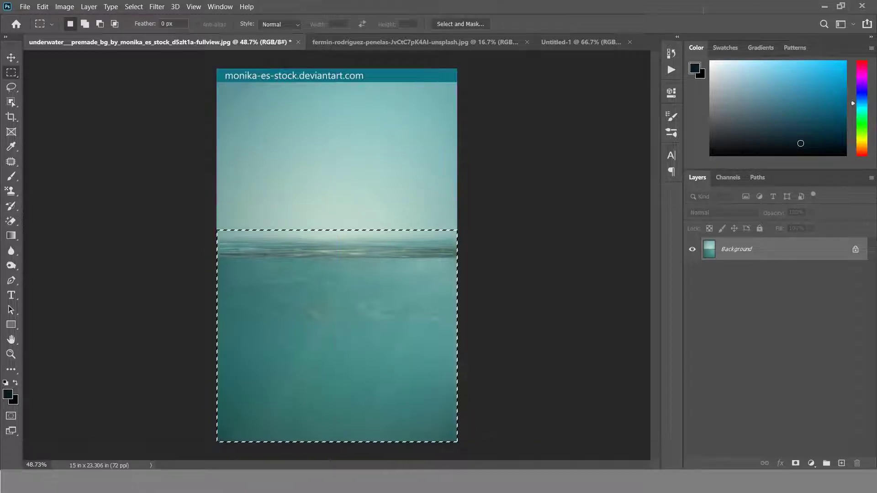
key(ctrl+c)
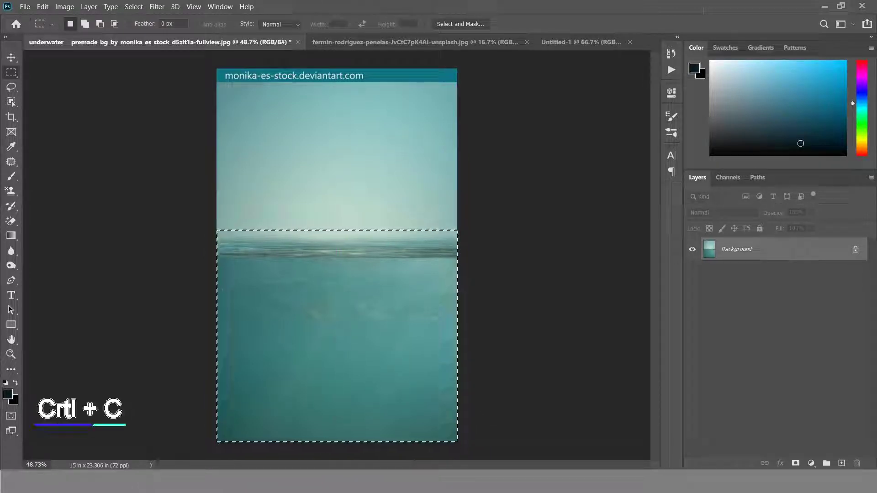
key(ctrl+shift+Tab)
key(ctrl+v)
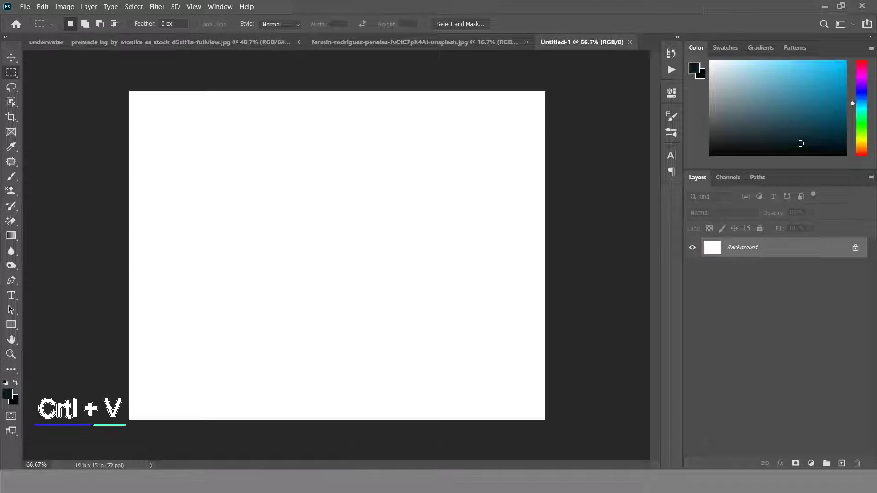
- Scale the water layer to 129.44% and lower it so the horizon sits mid-canvas
key(ctrl+t)
drag(337, 255, 333, 309)
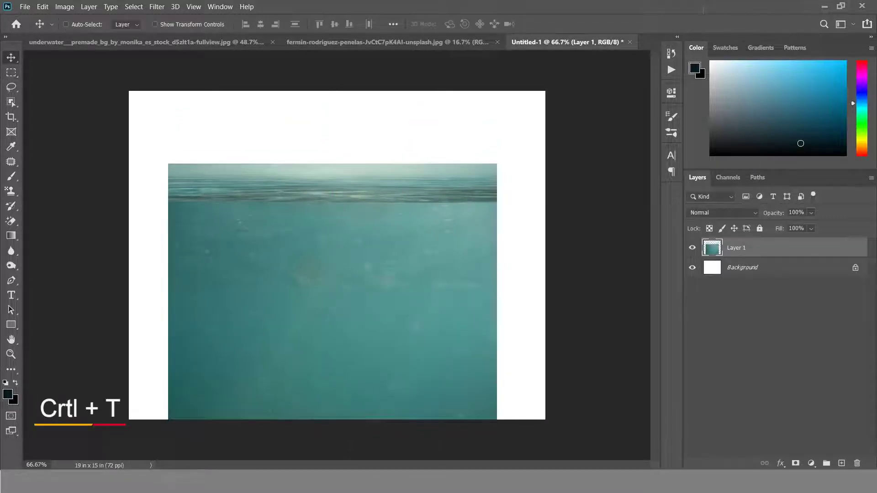
mouse_move(497, 309)
mouse_down()
mouse_move(550, 308)
mouse_move(540, 309)
mouse_up()
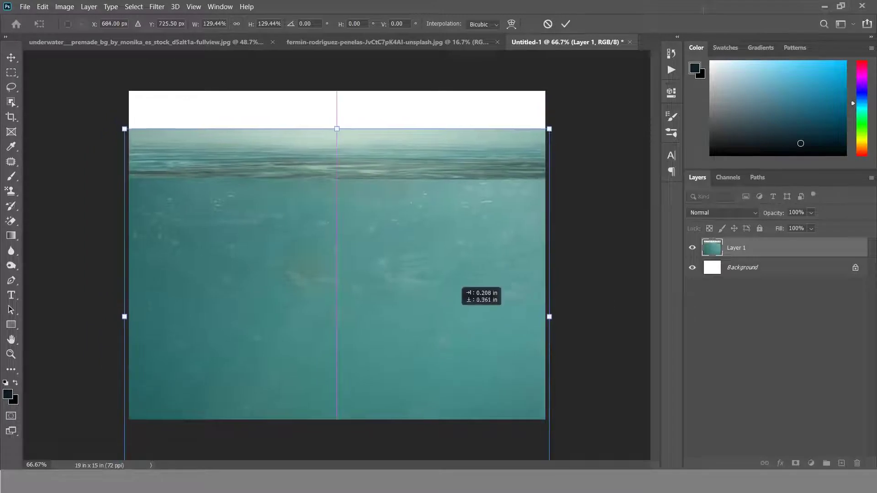
drag(455, 284, 416, 259)
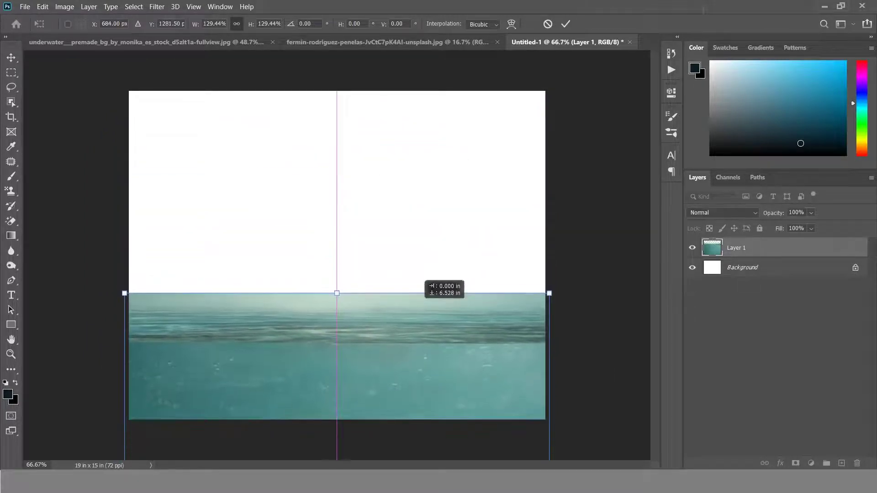
mouse_move(418, 257)
mouse_down()
mouse_move(418, 282)
mouse_move(447, 289)
mouse_up()
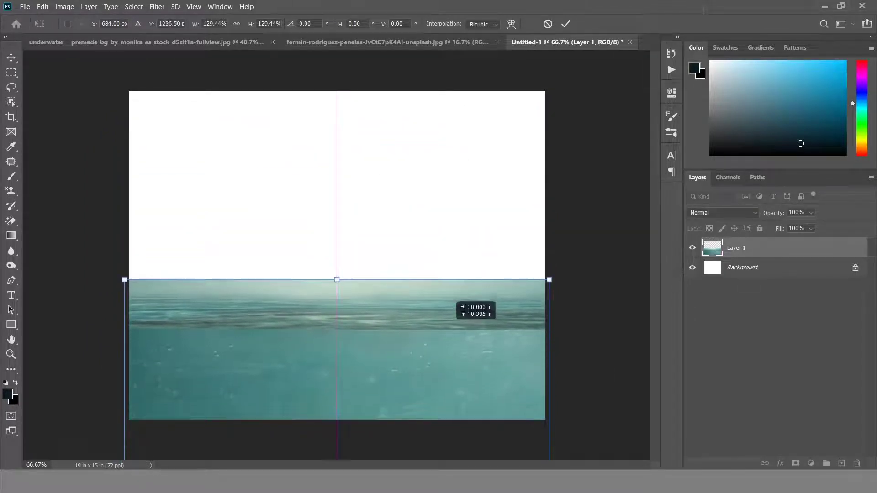
key(Return)
key(ctrl+0)
key(ctrl+plus)
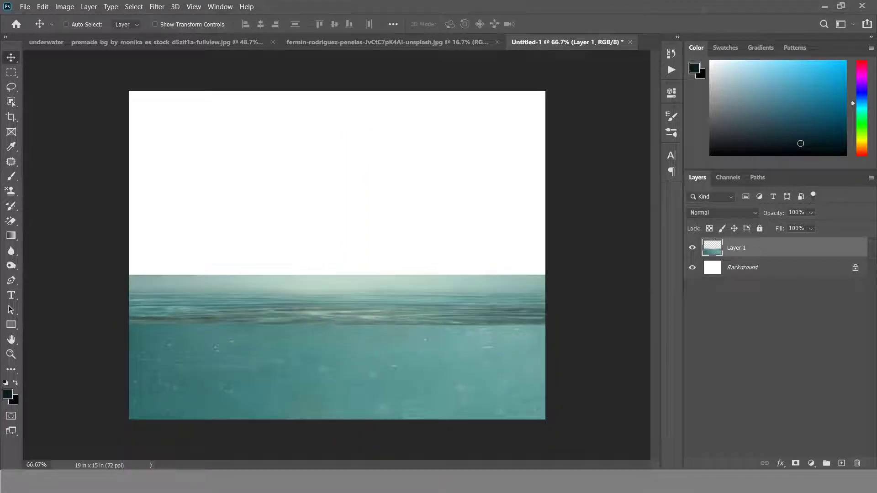
click(25, 6)
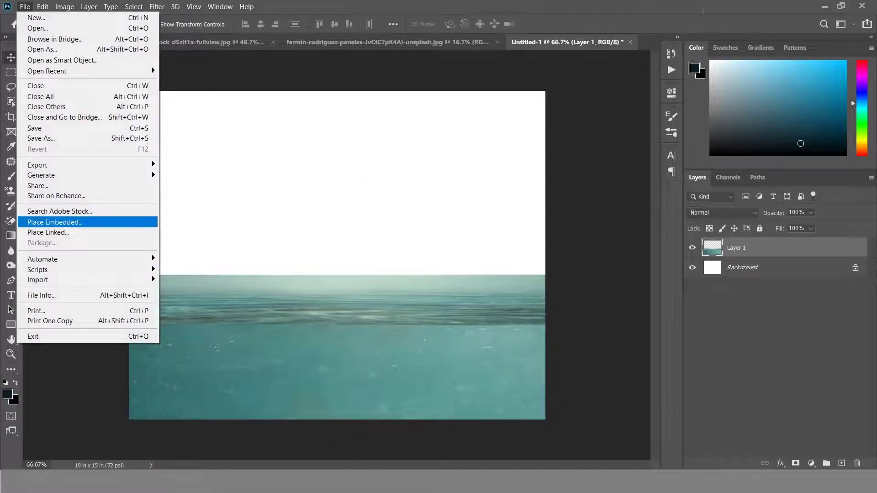
- Place the tortoise photo into the composite as an embedded layer
click(55, 222)
click(194, 174)
key(Return)
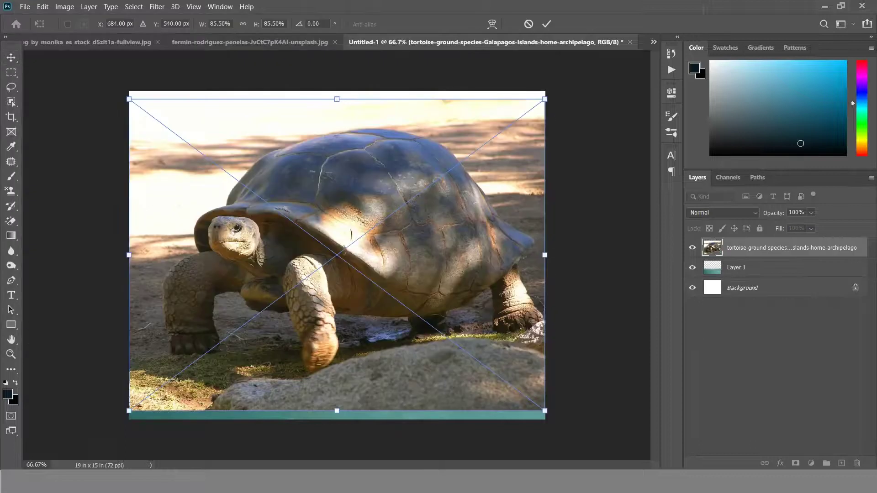
key(Return)
- Auto-select the tortoise with Object Selection by boxing around it
click(11, 102)
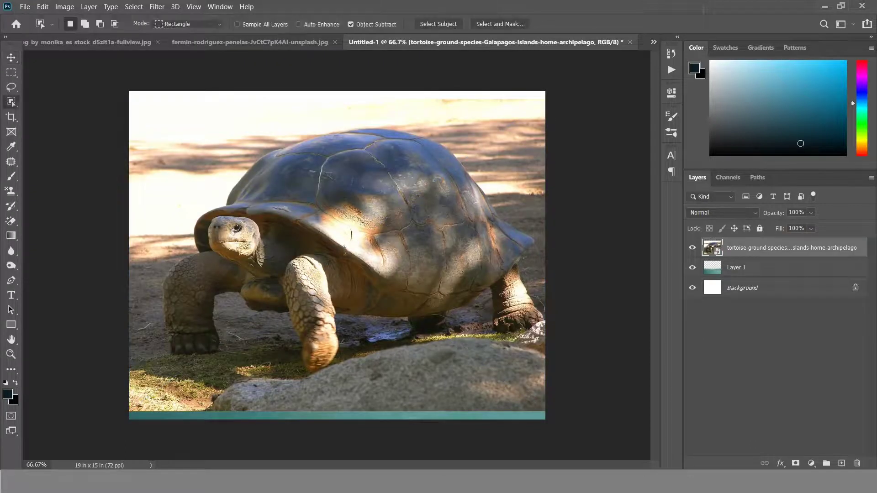
click(68, 99)
drag(144, 108, 548, 370)
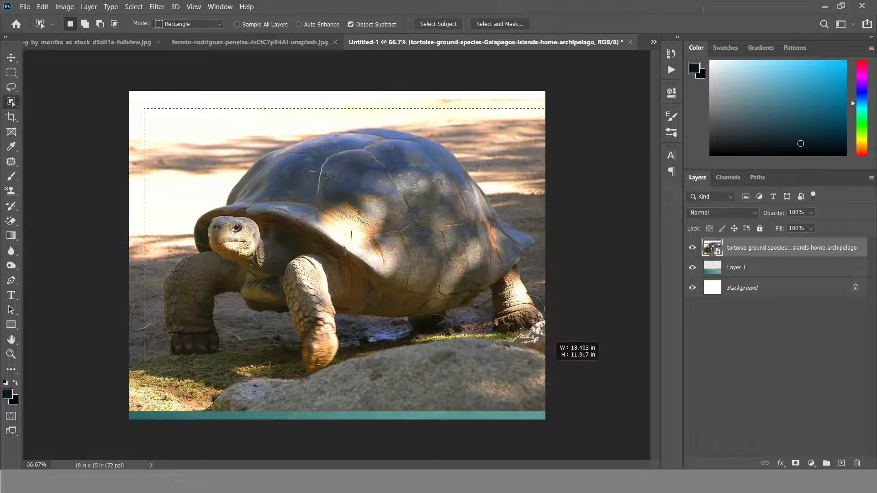
scroll(415, 281, up, 1)
scroll(415, 281, up, 2)
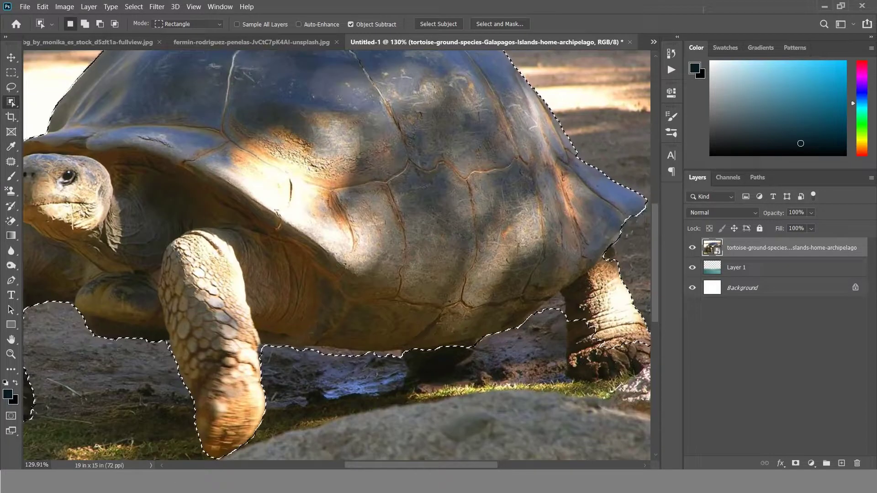
- Lasso-add the gaps under the belly, behind the back leg and near the neck
key(l)
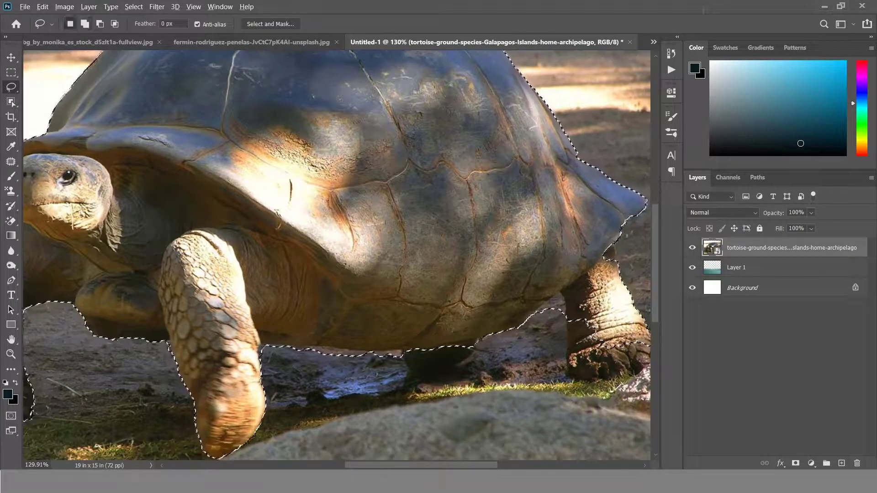
mouse_move(567, 322)
mouse_down()
mouse_move(614, 383)
mouse_move(647, 351)
mouse_up()
drag(404, 352, 471, 346)
drag(401, 350, 398, 364)
scroll(336, 255, down, 2)
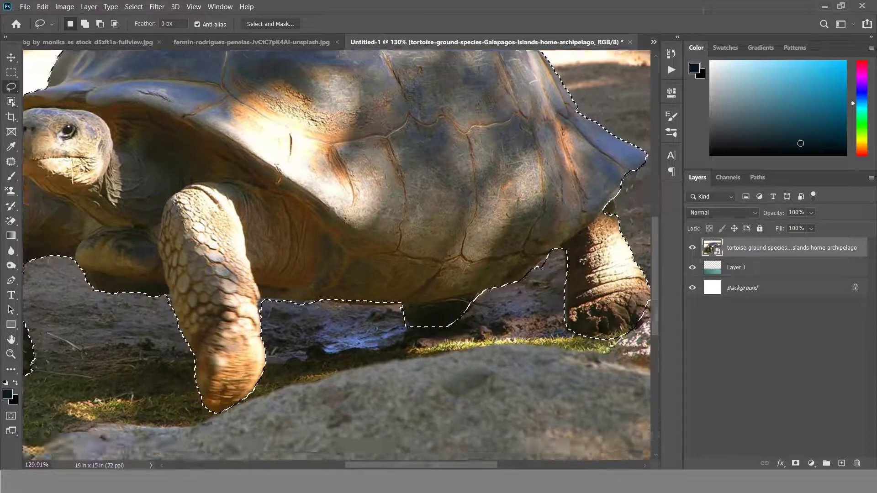
scroll(337, 255, right, 3)
drag(523, 201, 525, 202)
scroll(526, 215, up, 2)
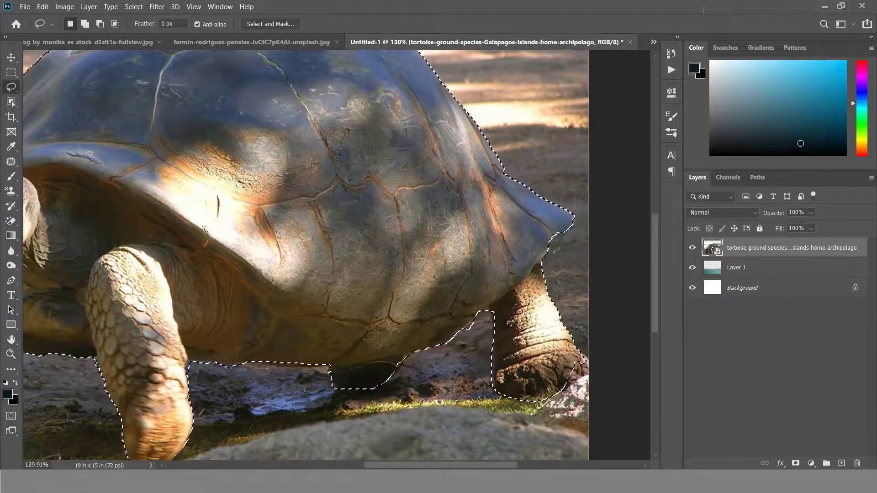
scroll(562, 372, down, 3)
scroll(144, 426, up, 2)
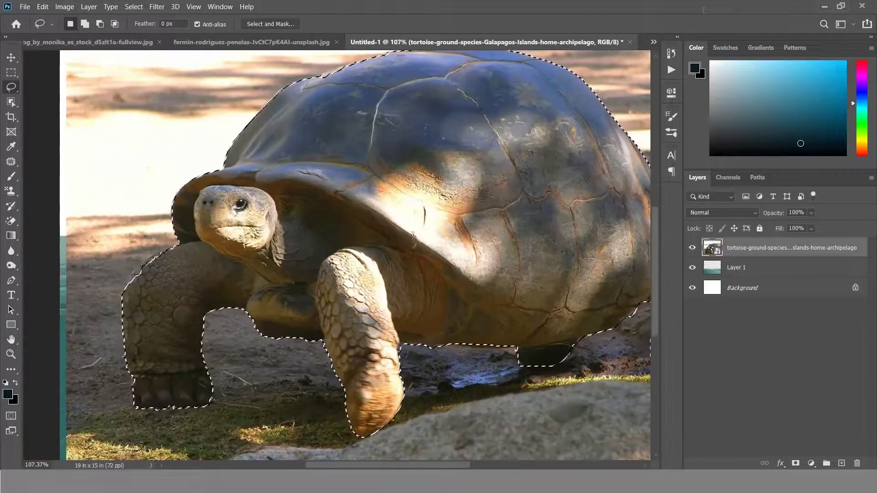
scroll(144, 426, up, 1)
- Inspect the tortoise selection's shell and leg edges in Select and Mask, then accept it
key(w)
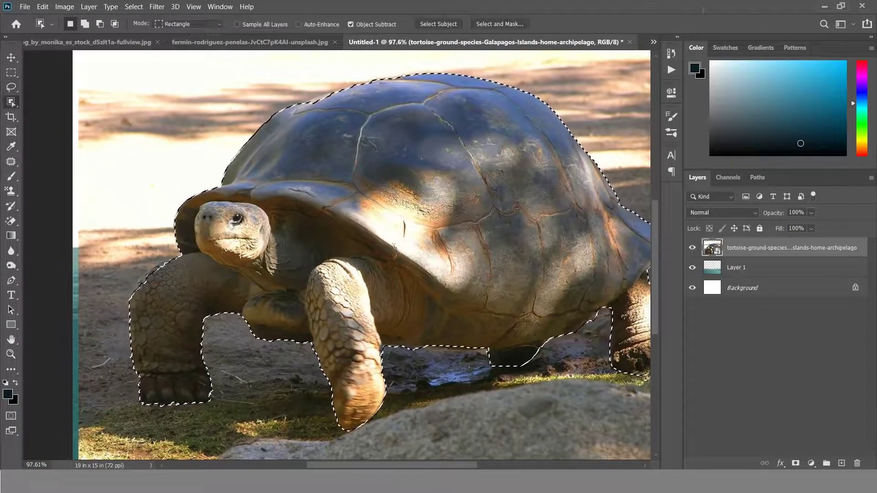
right_click(390, 114)
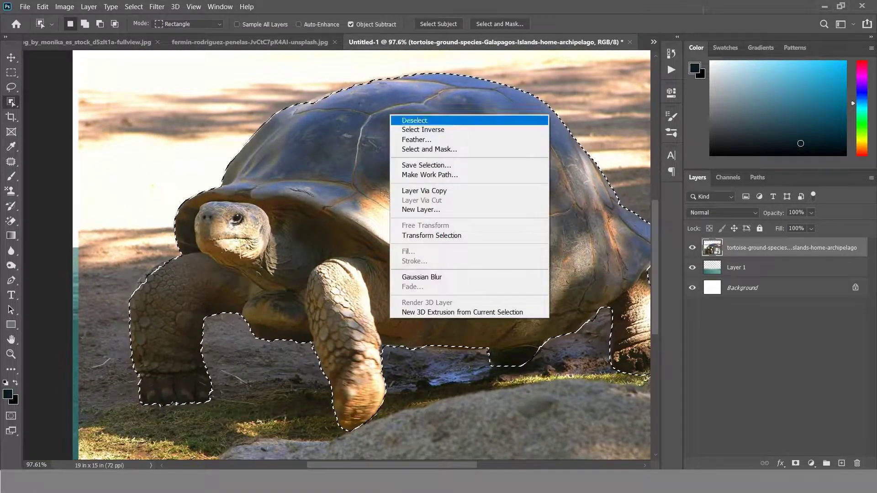
click(429, 149)
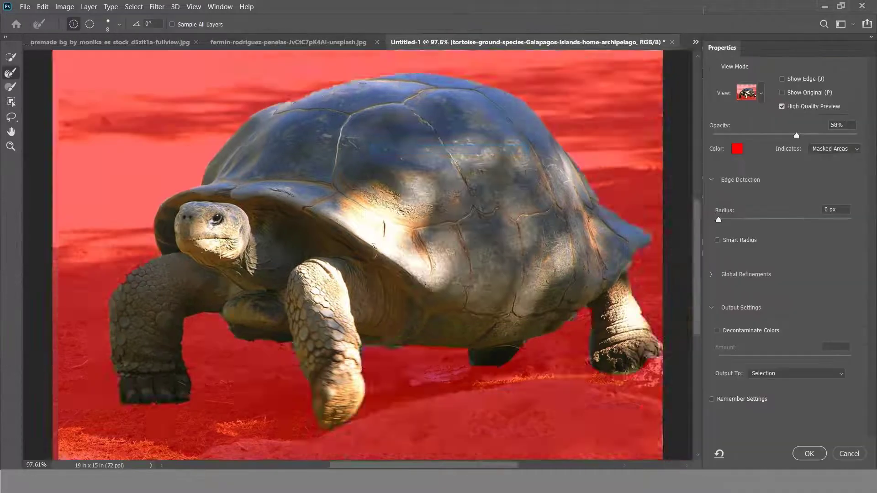
scroll(357, 256, up, 3)
scroll(411, 320, up, 3)
scroll(356, 256, down, 5)
scroll(357, 256, up, 3)
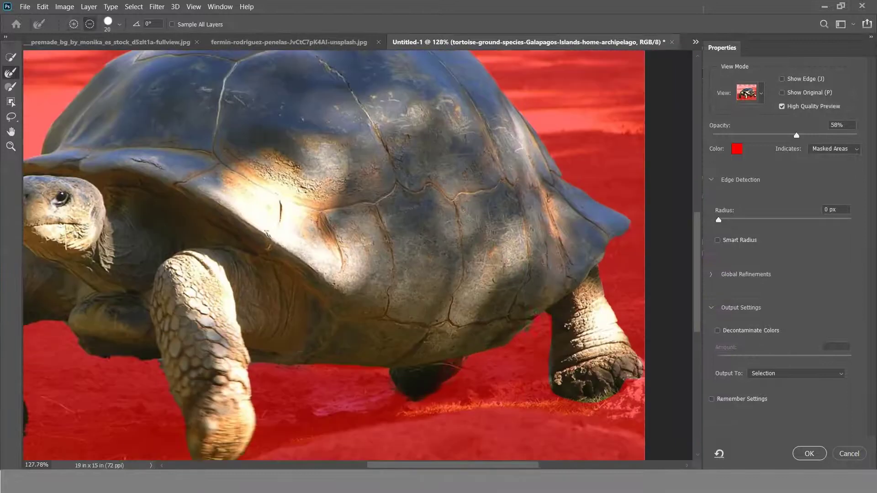
scroll(333, 256, down, 3)
scroll(333, 255, up, 3)
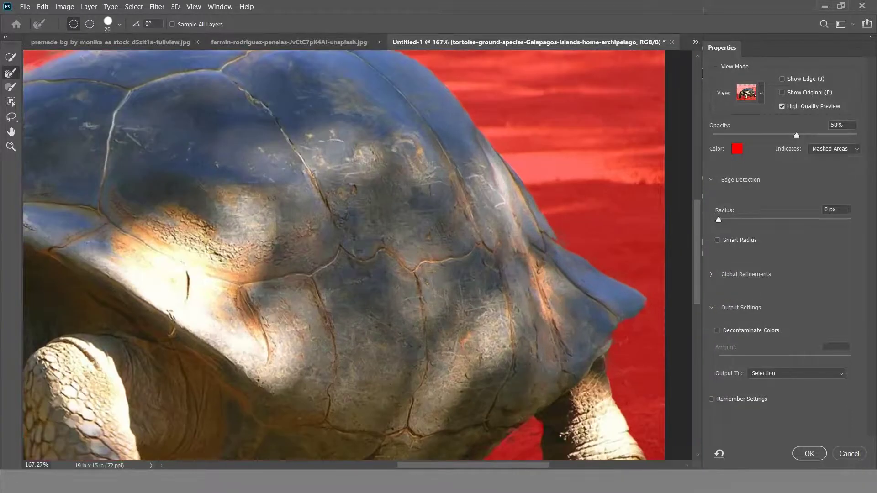
scroll(334, 256, up, 2)
scroll(128, 338, down, 2)
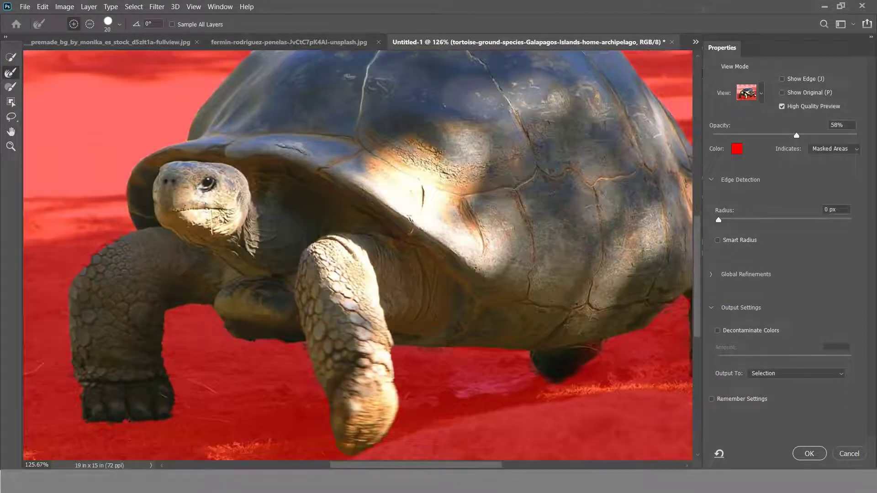
key(ctrl+0)
key(Return)
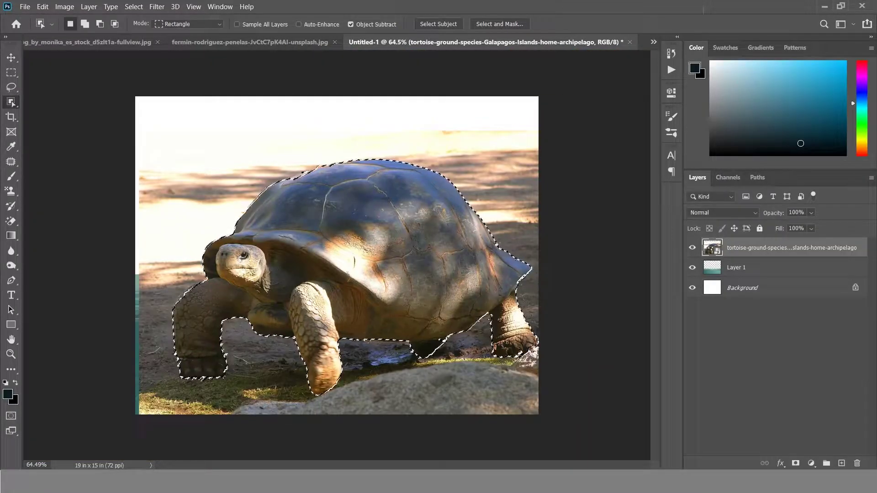
- Copy the selected tortoise to its own layer and delete the original photo layer
key(ctrl+j)
key(alt+bracketleft)
key(Delete)
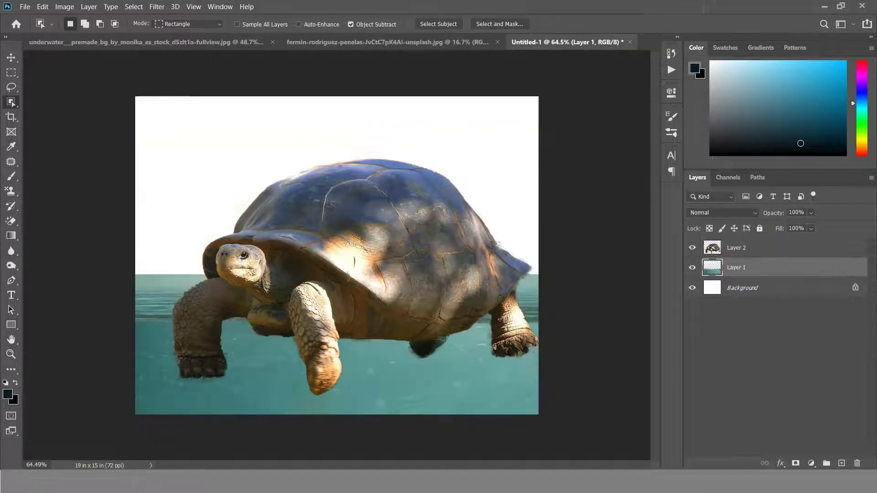
key(v)
key(ctrl+t)
key(Escape)
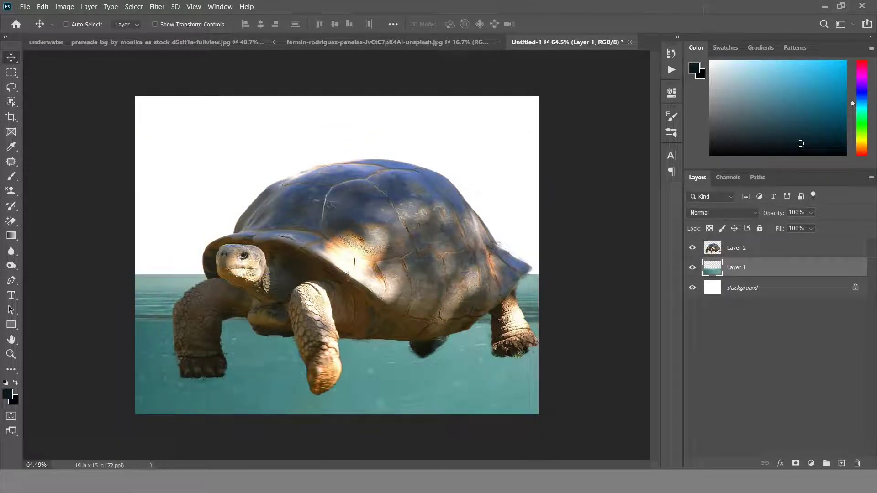
key(alt+bracketright)
- Scale the tortoise cut-out to 45.38% and position it straddling the waterline
key(ctrl+t)
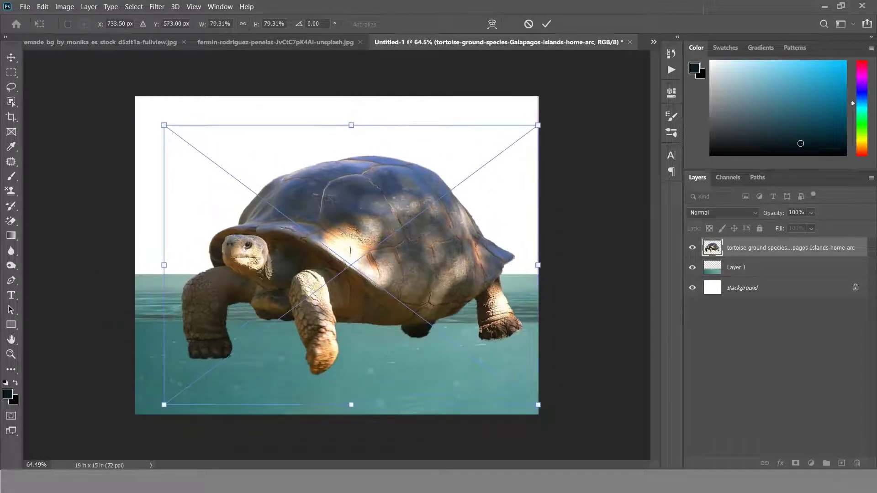
drag(372, 207, 372, 217)
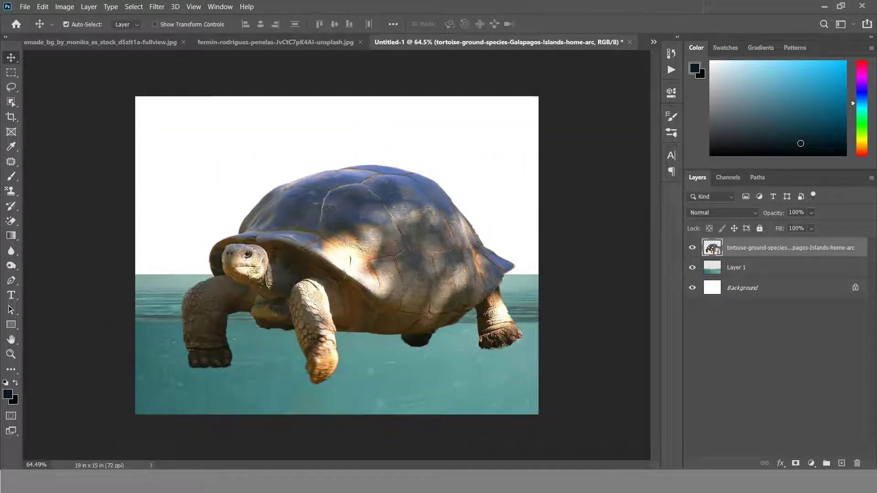
drag(538, 134, 377, 253)
drag(326, 339, 374, 317)
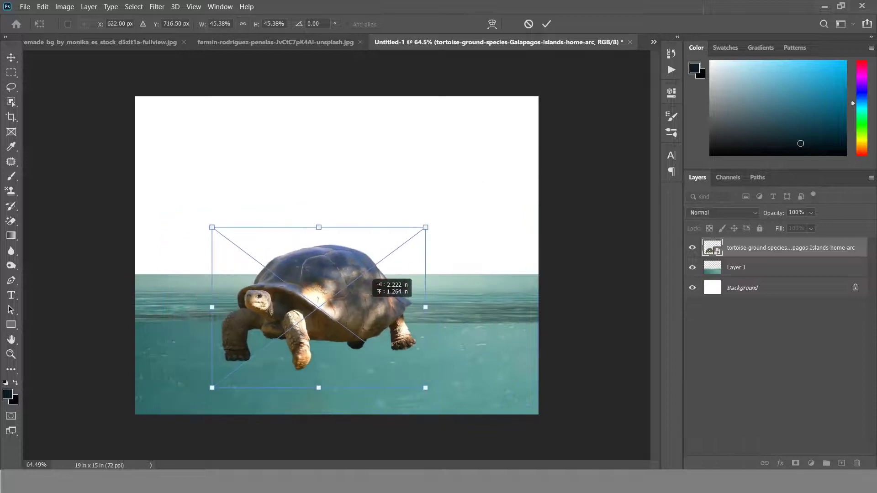
drag(368, 283, 369, 284)
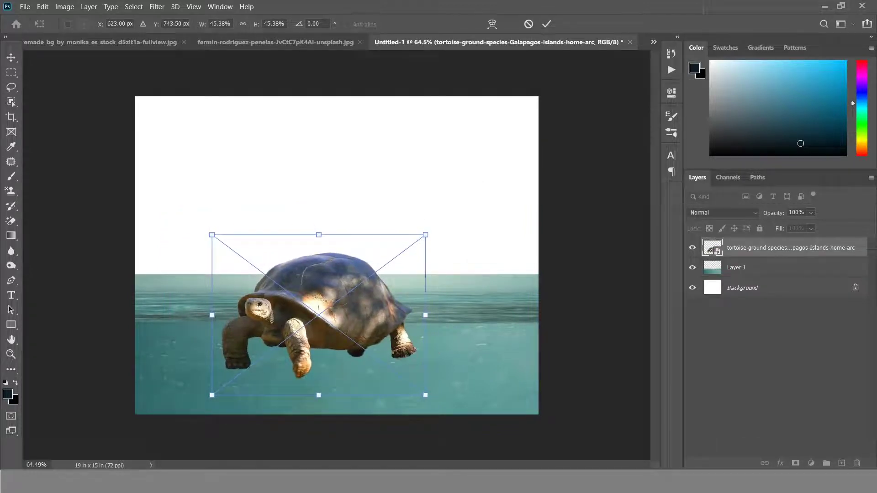
drag(425, 234, 440, 224)
key(Return)
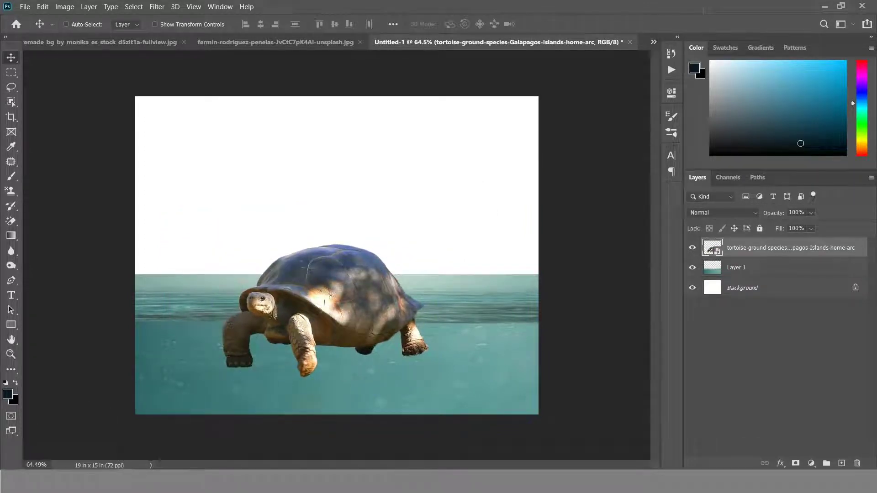
drag(351, 280, 356, 280)
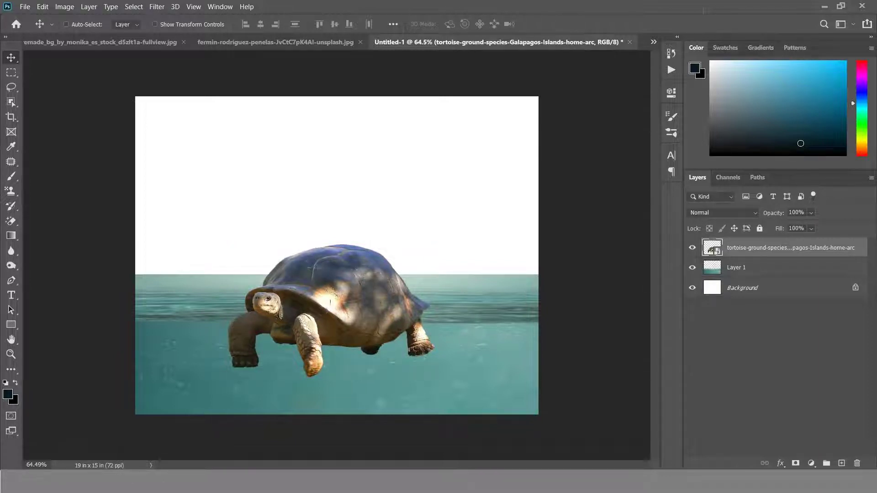
- Check the foreground colour and set the brush opacity to 100%
key(i)
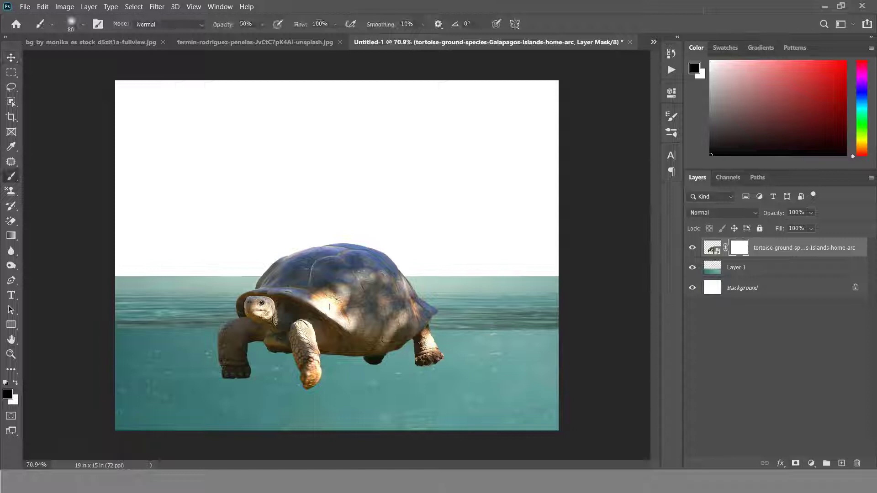
click(7, 394)
key(Return)
key(b)
click(262, 24)
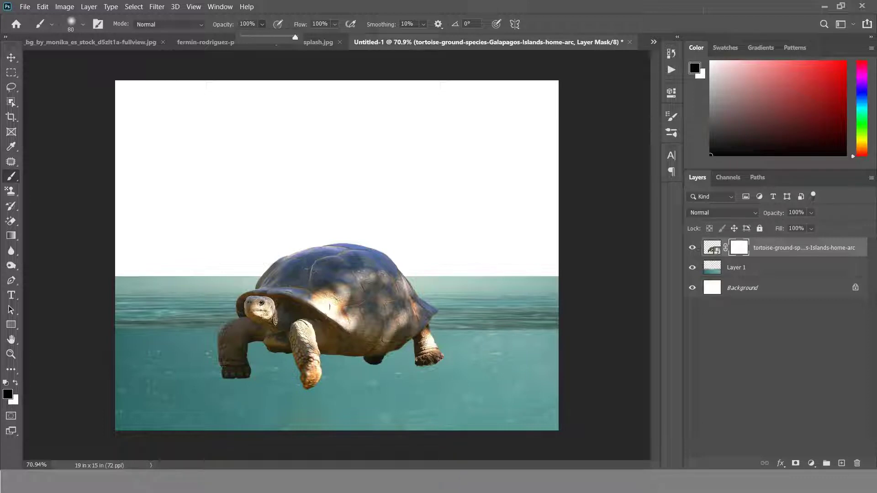
- Enlarge the tortoise slightly and nudge it into place
key(v)
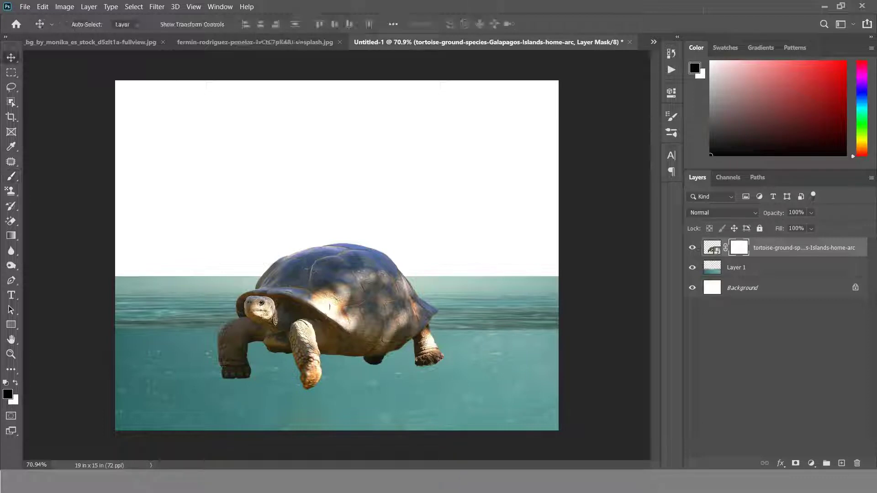
drag(397, 284, 396, 285)
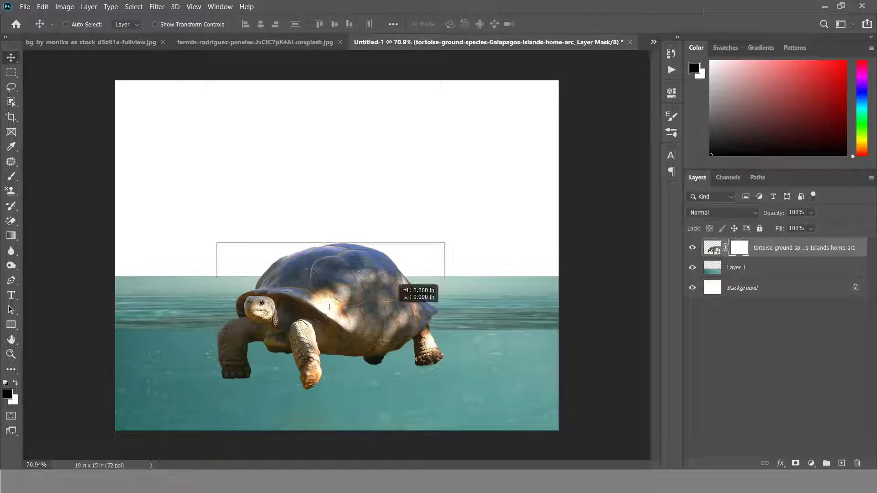
key(ctrl+t)
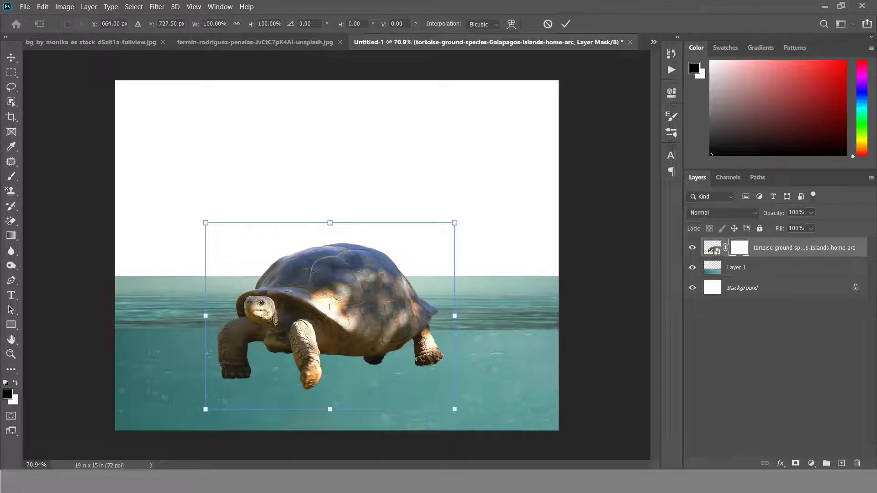
drag(454, 223, 459, 218)
drag(352, 272, 352, 274)
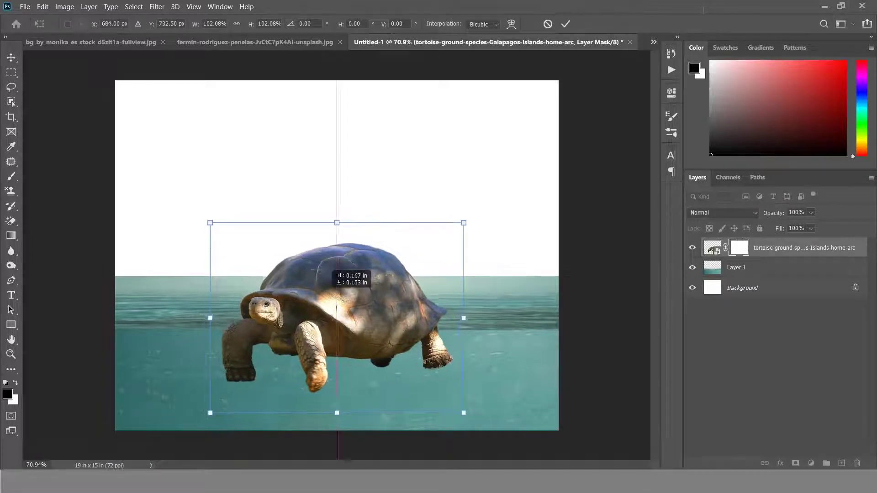
key(Return)
- Squash the water layer vertically so its surface rises up the tortoise
click(736, 267)
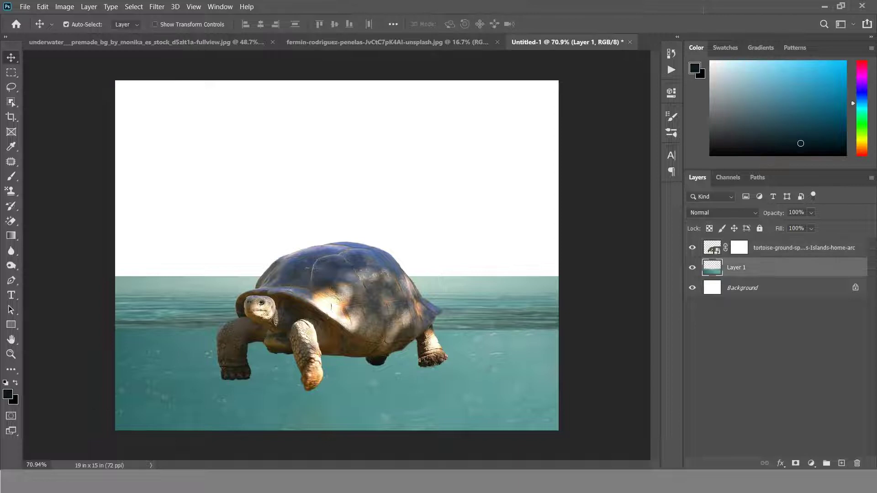
key(ctrl+t)
drag(335, 274, 336, 330)
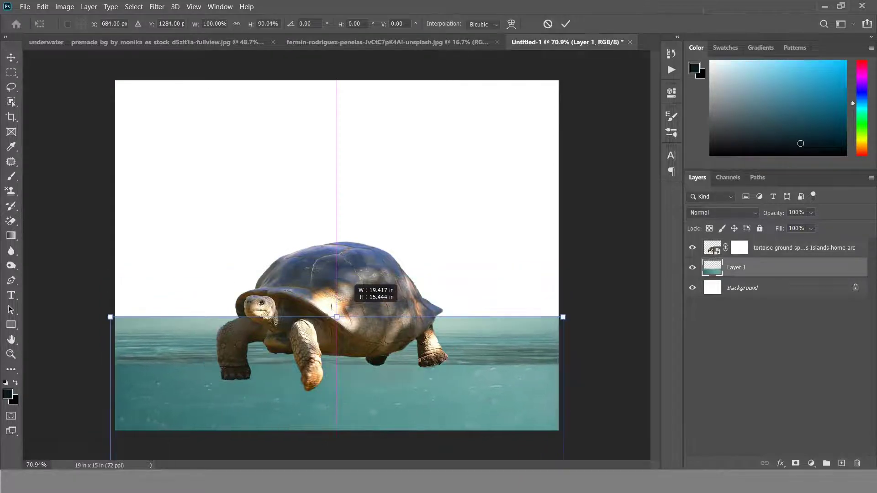
drag(387, 339, 388, 294)
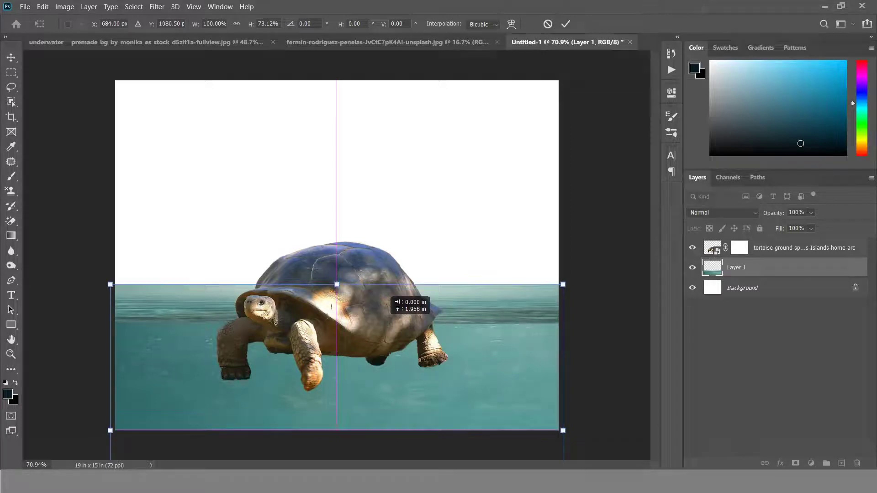
drag(387, 293, 388, 299)
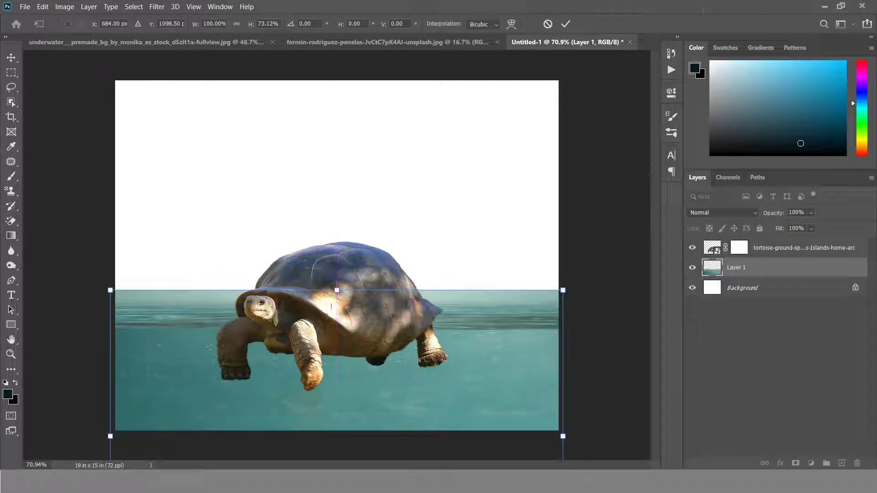
key(Return)
- Paint a band along the waterline on the tortoise mask, then duplicate the tortoise layer
key(b)
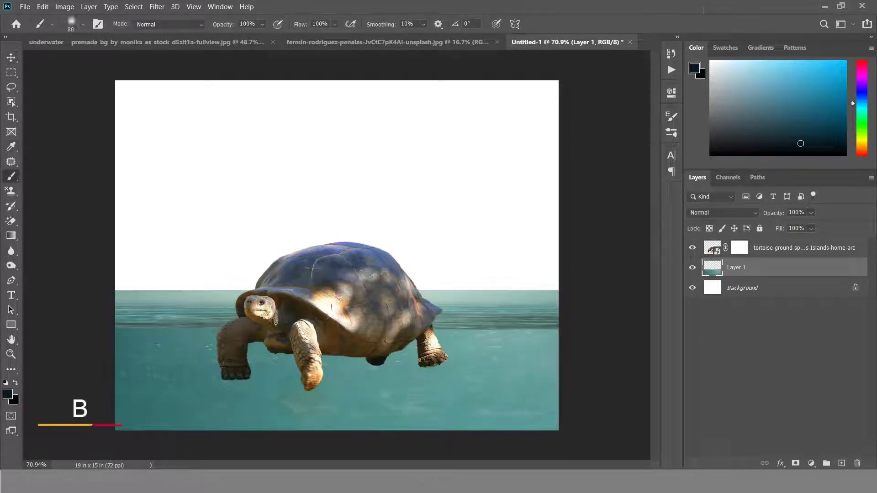
click(739, 248)
drag(224, 325, 432, 324)
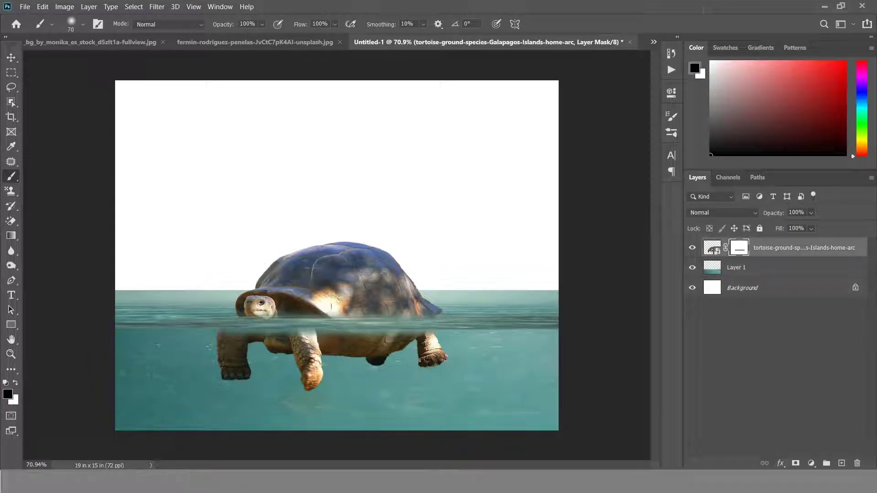
key(v)
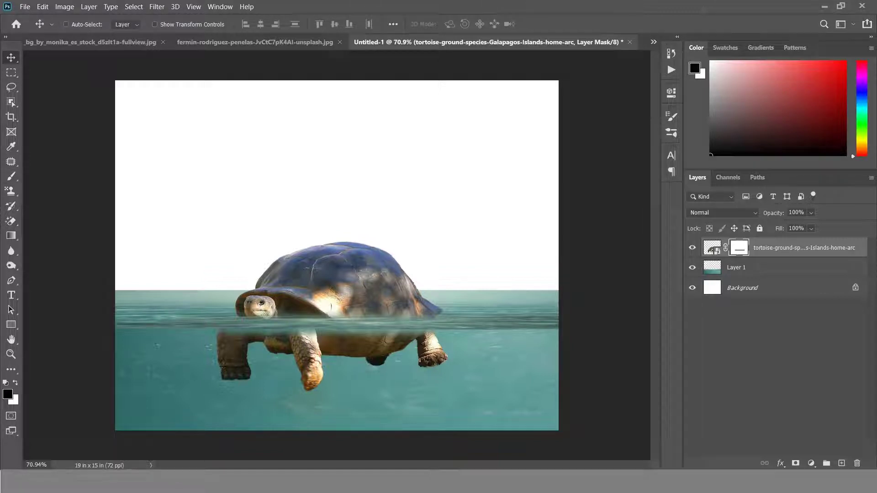
mouse_move(805, 248)
mouse_down()
mouse_move(804, 460)
mouse_move(842, 463)
mouse_up()
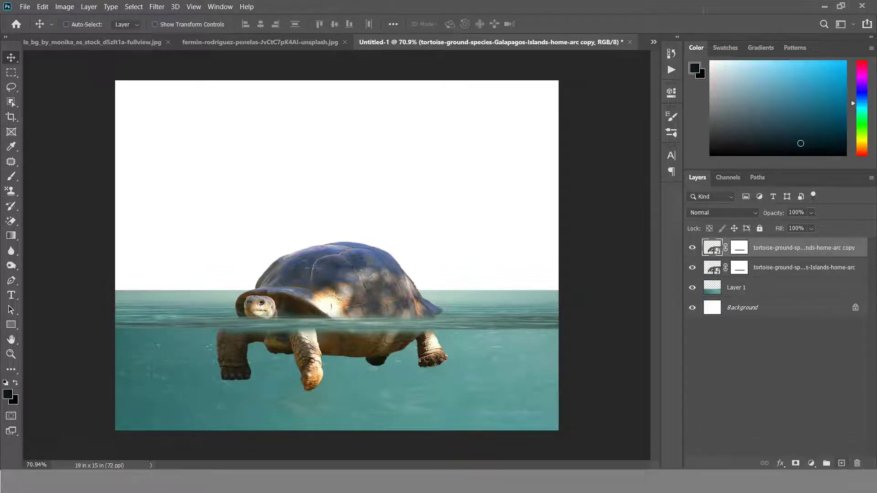
- Rasterize the tortoise copy and fill it with teal sampled from the water
right_click(712, 247)
key(Escape)
right_click(802, 247)
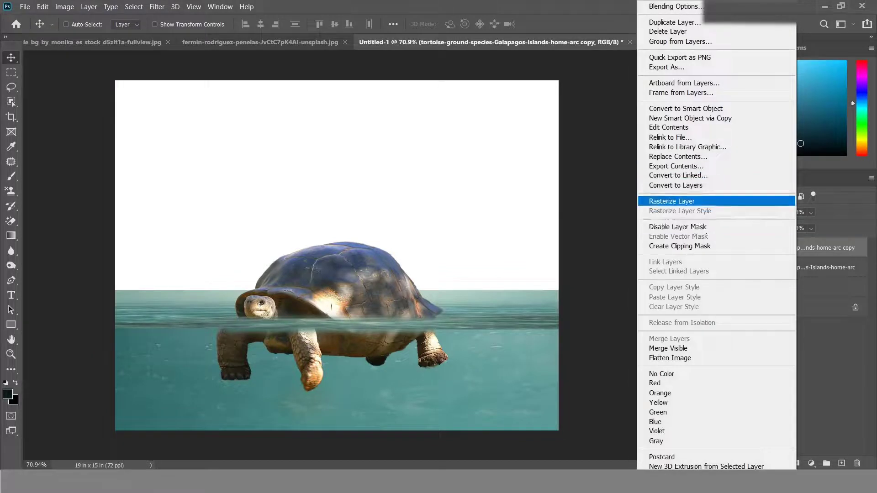
click(713, 198)
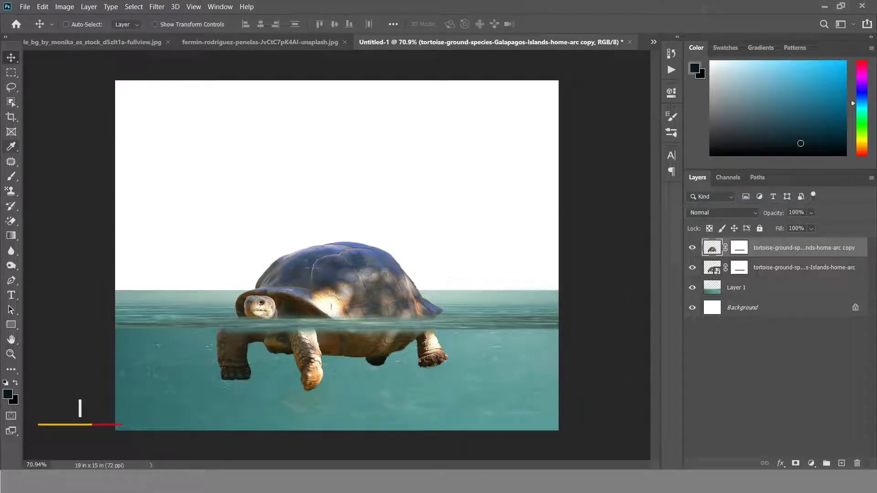
key(i)
click(502, 365)
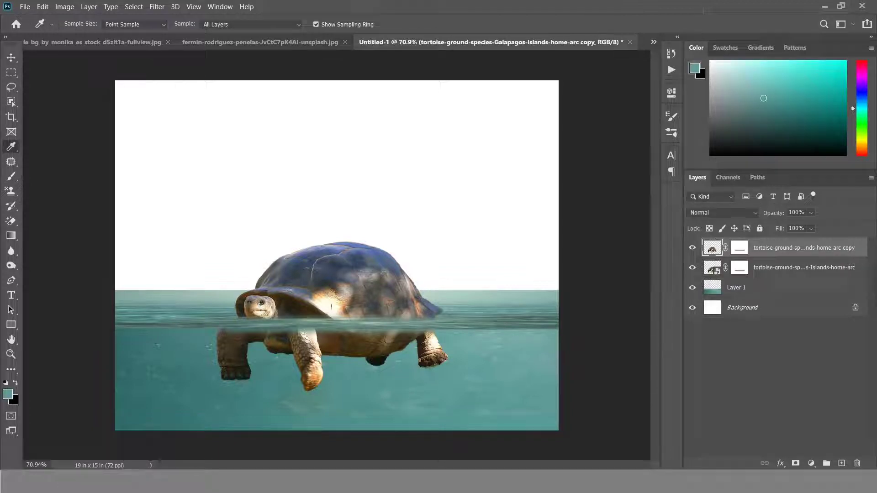
key(v)
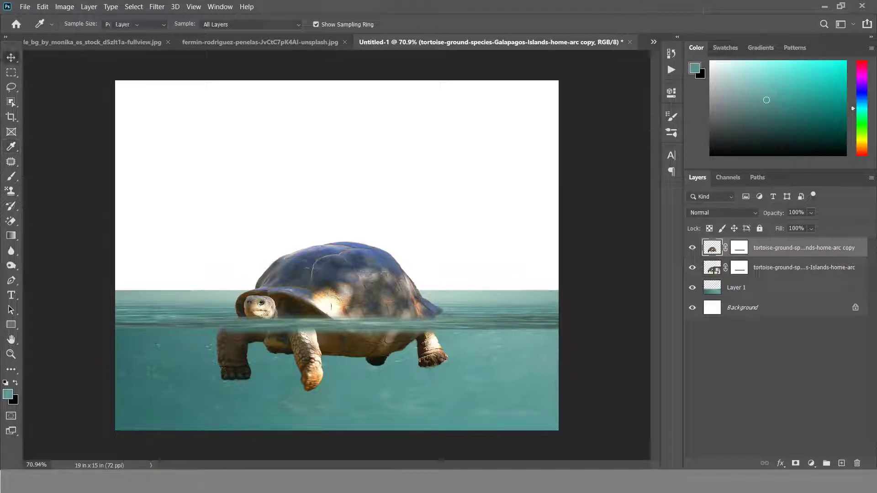
key(alt+BackSpace)
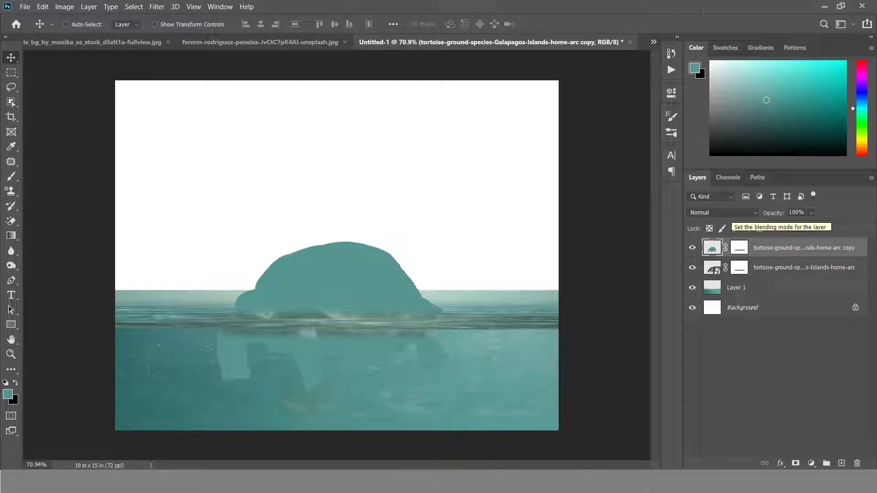
- Set the teal copy's blend mode to Color at 50% opacity
click(726, 213)
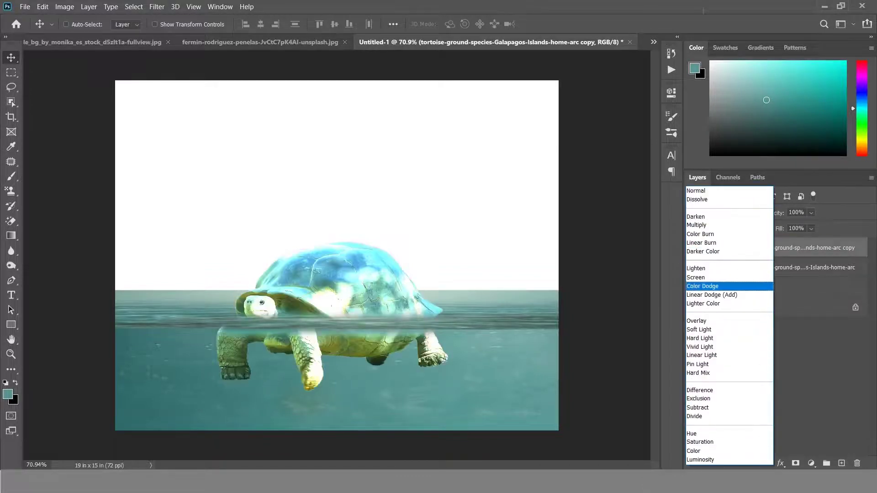
key(Down)
key(Down)
key(Down)
key(Down)
key(Down)
key(Down)
key(Down)
key(Down)
key(Down)
key(Down)
key(Down)
key(Down)
key(Return)
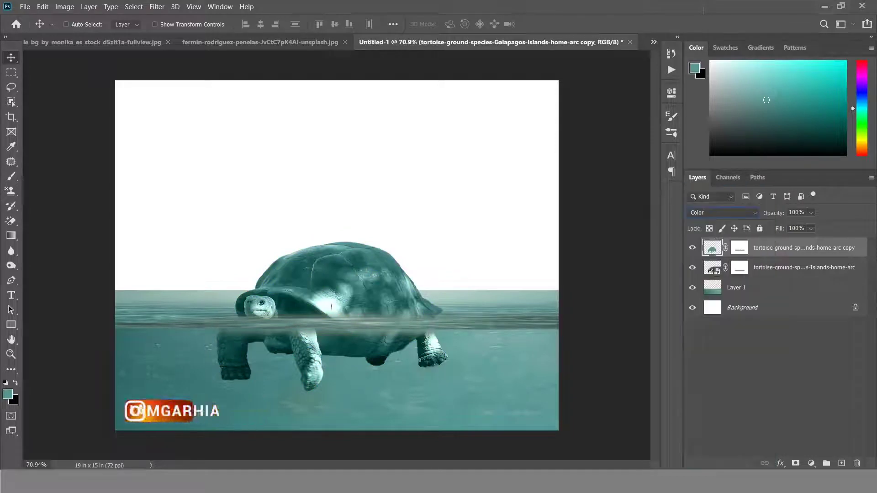
click(811, 213)
drag(826, 226, 793, 225)
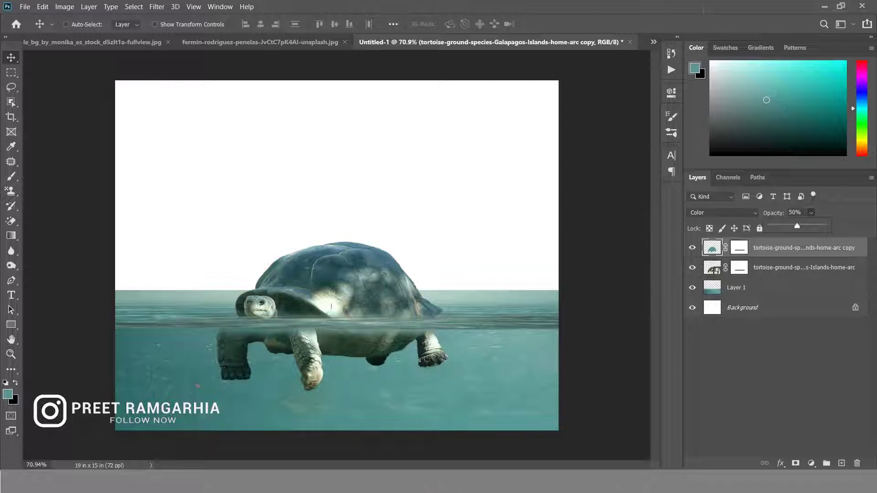
- Prepare the teal copy's mask with black/white brush colours, then bring up the mountain valley photo
click(740, 248)
key(d)
key(b)
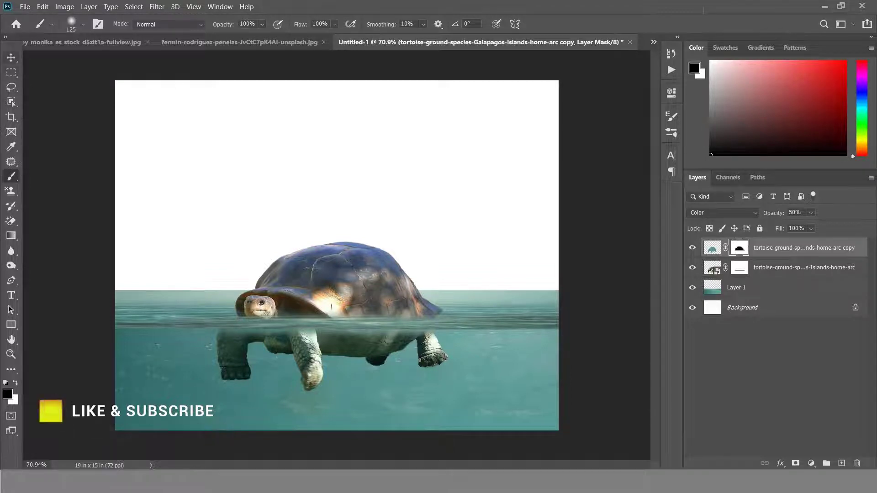
click(11, 57)
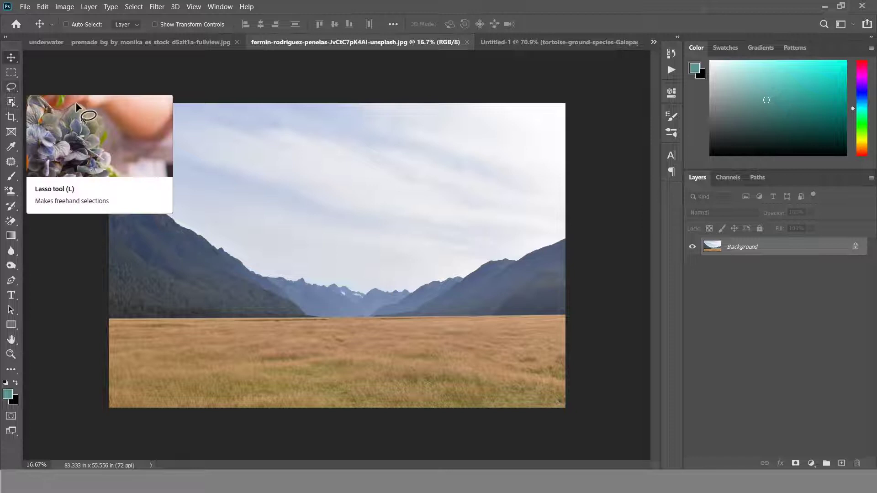
- Copy the valley's grass field to a Smart Object layer and drag it into the composite
click(11, 72)
drag(109, 316, 583, 432)
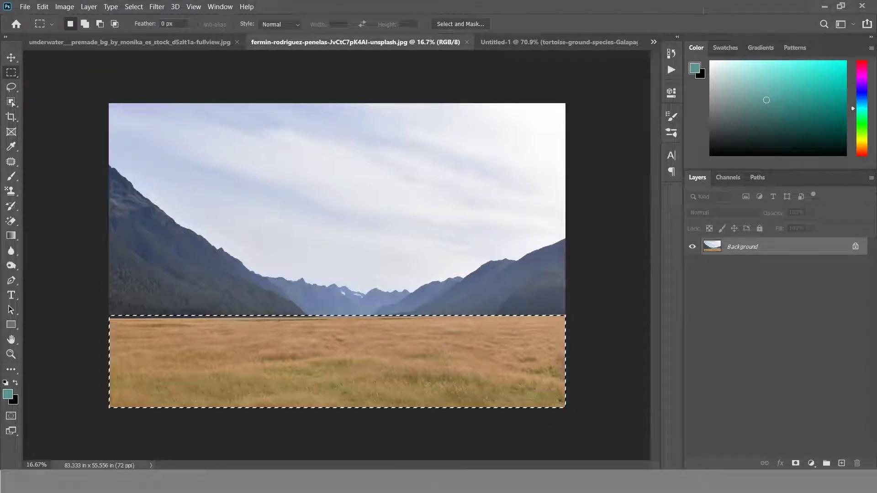
key(ctrl+j)
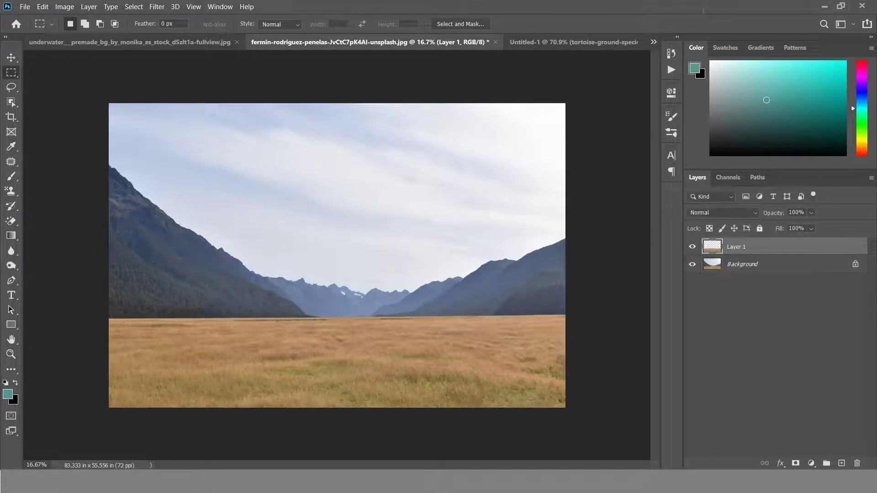
right_click(751, 247)
click(630, 146)
drag(713, 247, 223, 301)
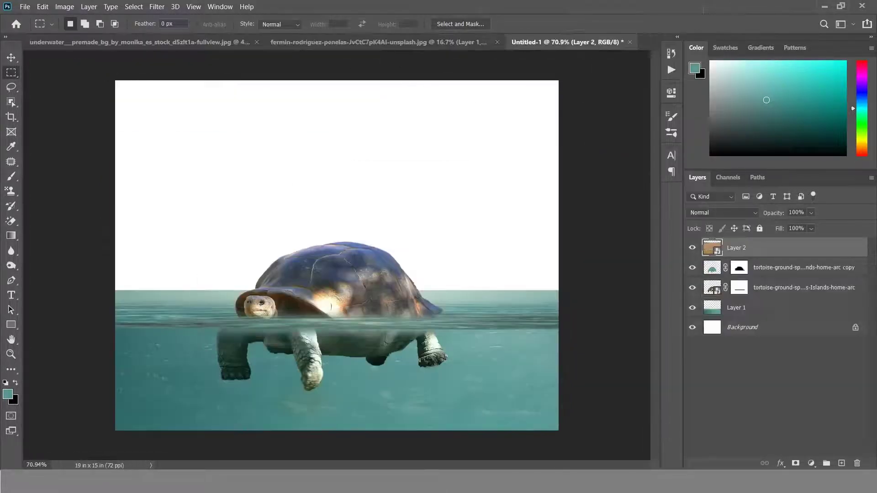
- Scale the grass to 20.37% over the shell and mask it to the tortoise outline
key(ctrl+t)
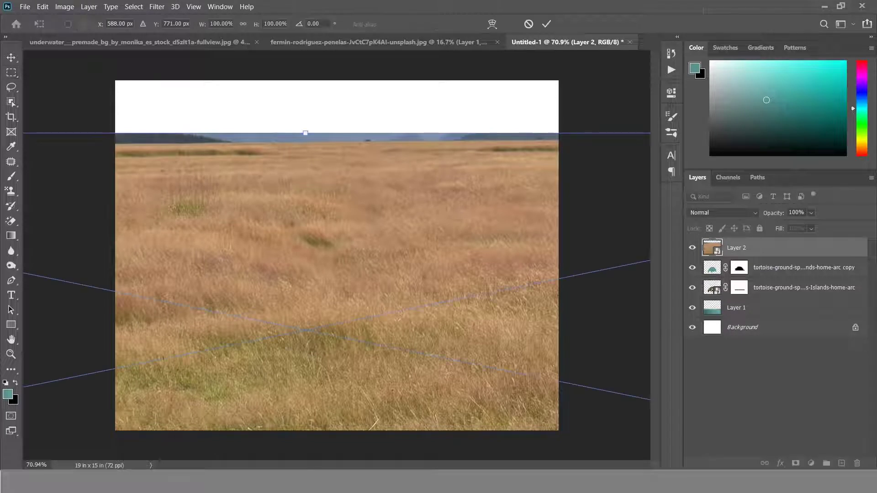
mouse_move(305, 133)
mouse_down()
mouse_move(365, 247)
mouse_move(356, 357)
mouse_move(377, 247)
mouse_up()
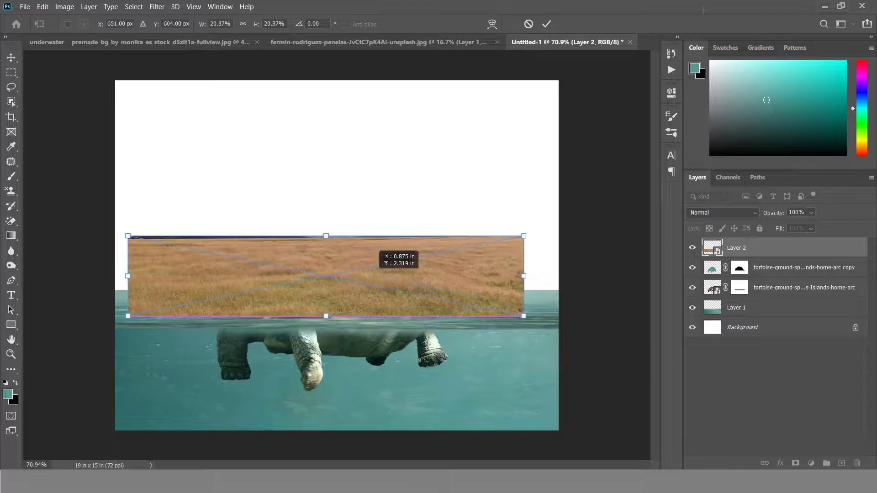
key(Return)
key(m)
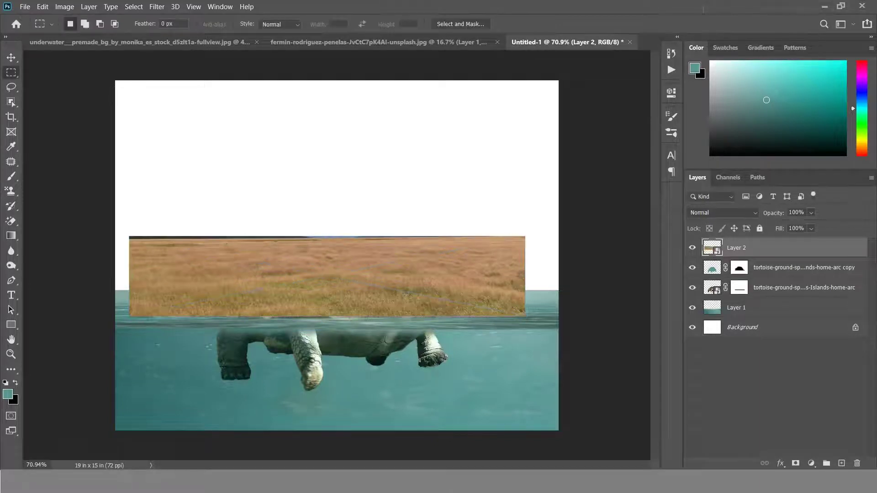
ctrl+click(712, 267)
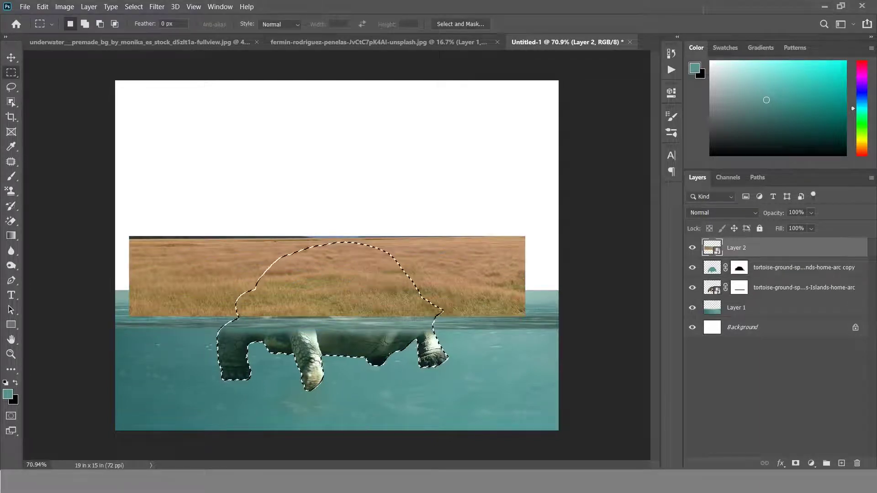
click(796, 463)
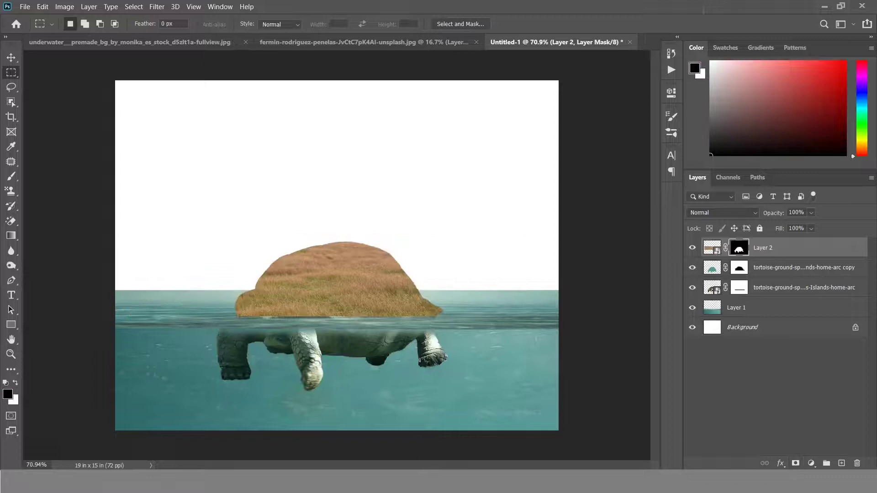
- Set the grass layer's blend mode to Linear Light
scroll(279, 279, up, 2)
scroll(279, 278, up, 2)
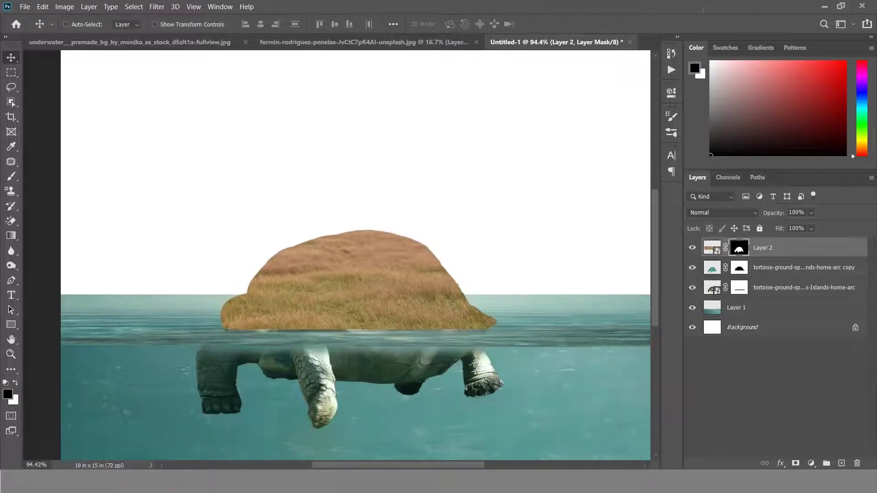
click(722, 213)
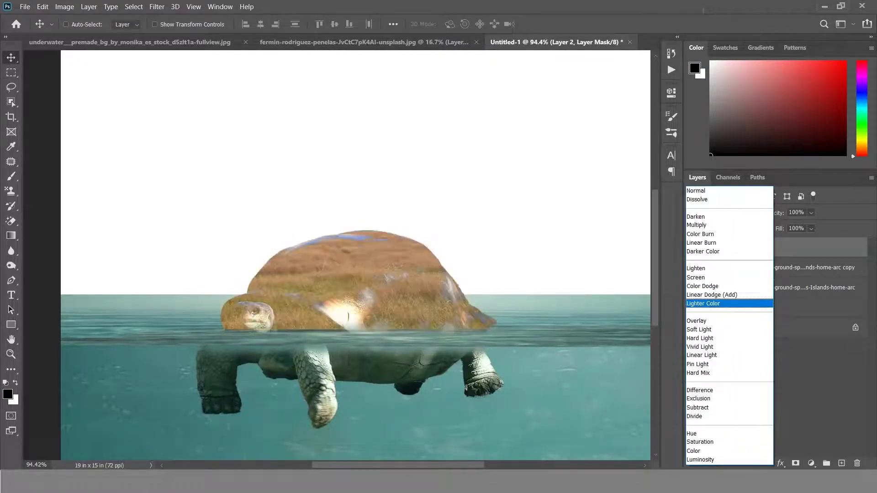
key(Down)
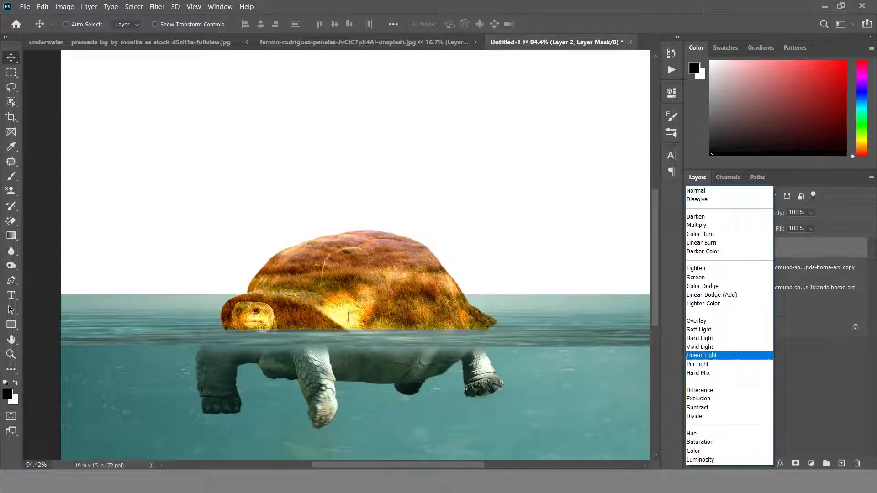
key(Return)
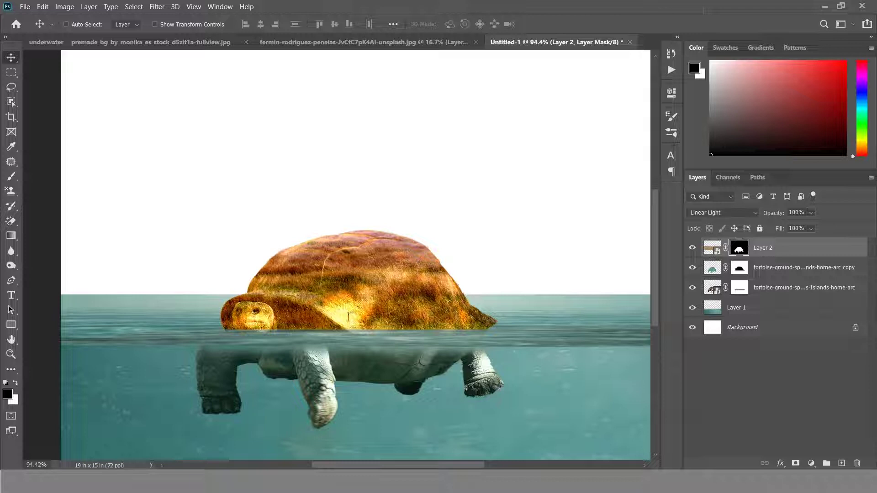
- Paint the grass mask black away from the tortoise's head, neck and shell edge
key(b)
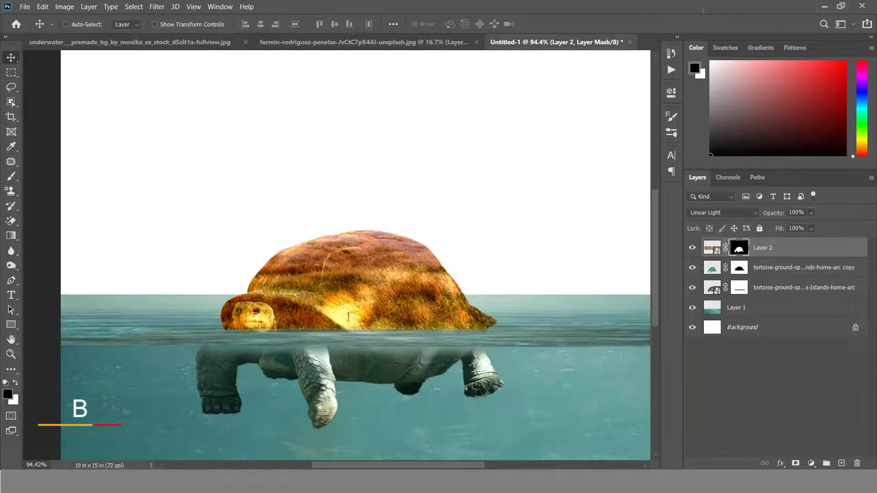
scroll(291, 305, up, 3)
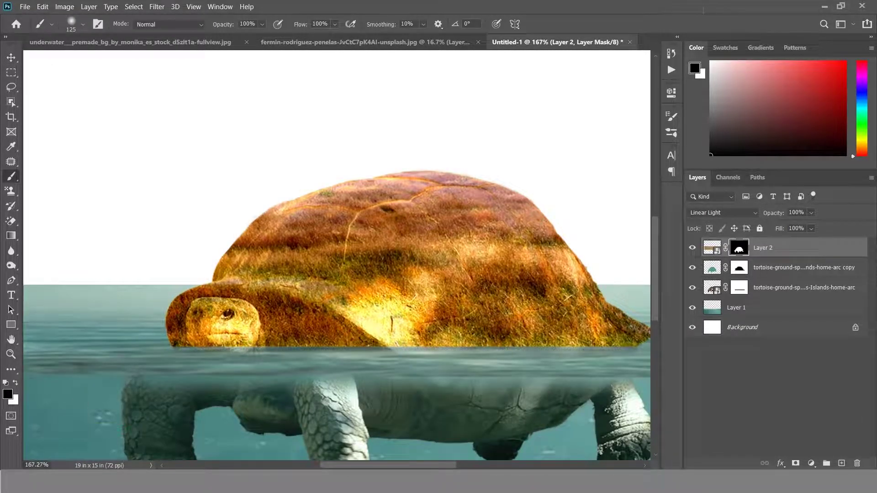
key(bracketleft)
key(bracketleft)
key(bracketleft)
drag(267, 318, 228, 340)
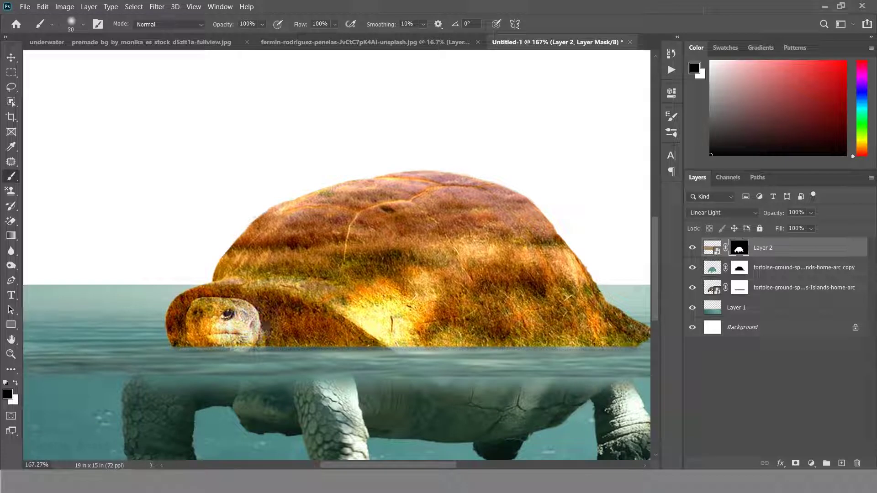
key(bracketleft)
key(bracketleft)
key(bracketleft)
mouse_move(340, 331)
mouse_down()
mouse_move(261, 295)
mouse_move(201, 295)
mouse_move(172, 335)
mouse_up()
drag(215, 311, 181, 338)
drag(172, 306, 231, 345)
mouse_move(279, 313)
mouse_down()
mouse_move(281, 342)
mouse_move(381, 345)
mouse_move(324, 346)
mouse_up()
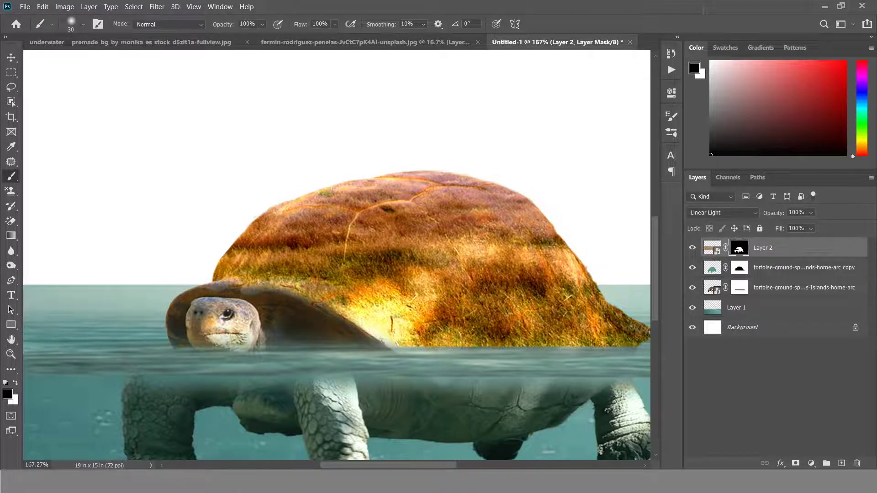
scroll(206, 312, down, 3)
scroll(205, 312, down, 2)
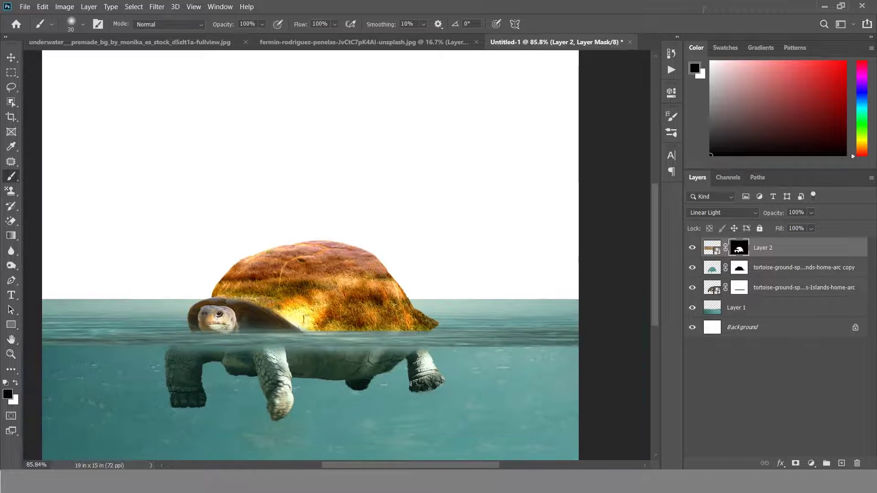
key(v)
scroll(667, 61, down, 1)
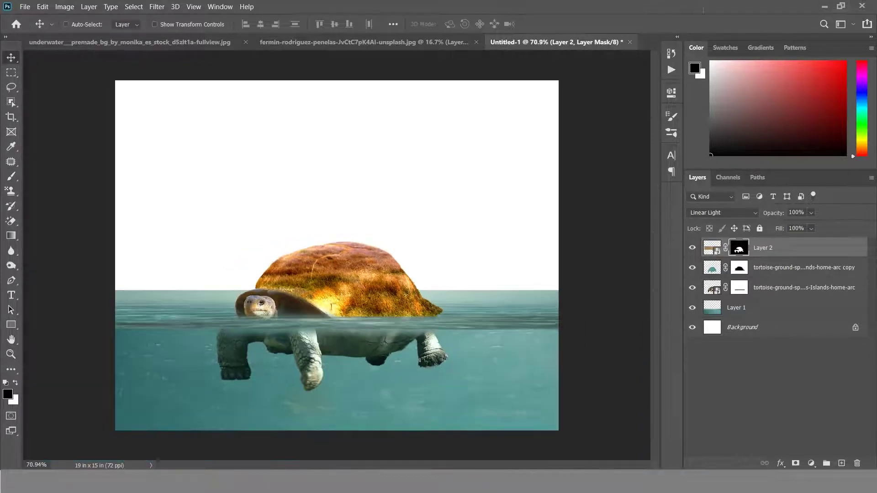
key(ctrl+2)
click(25, 6)
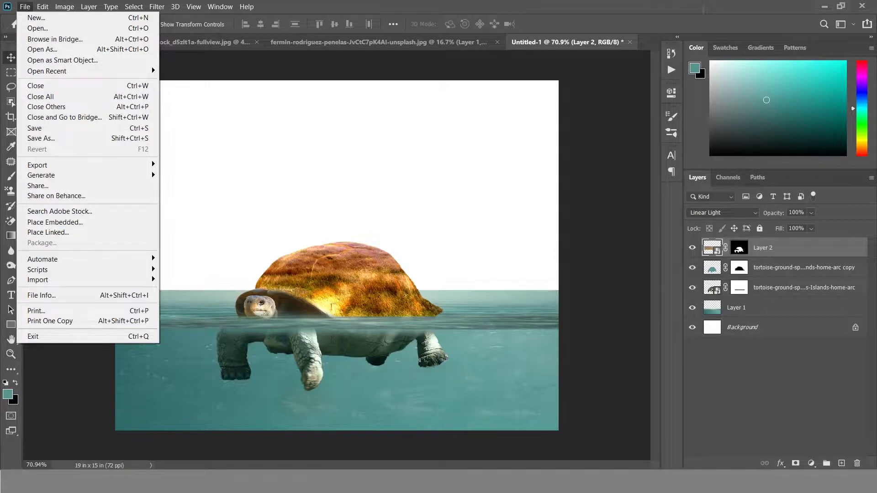
- Place the 2304 house image into the composite as an embedded layer
click(54, 222)
key(Return)
key(Return)
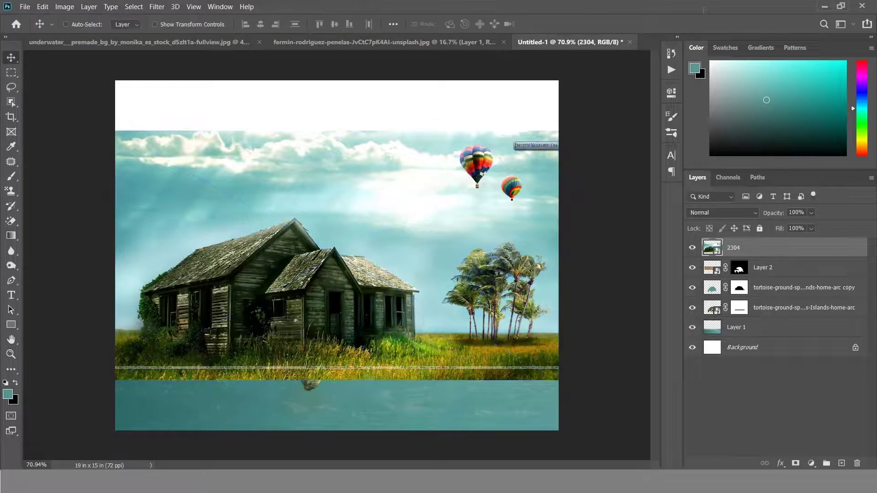
scroll(230, 329, up, 3)
- With the Pen tool, trace the house's left roof edge up to the peak
key(p)
scroll(120, 242, up, 2)
click(77, 268)
click(102, 251)
click(134, 226)
click(163, 199)
click(241, 161)
click(284, 148)
click(320, 138)
click(356, 126)
click(383, 115)
click(412, 107)
- Continue the path down from the roof peak along the right roof edge
click(449, 115)
click(463, 132)
click(471, 142)
click(487, 162)
click(492, 170)
scroll(527, 173, up, 2)
click(393, 189)
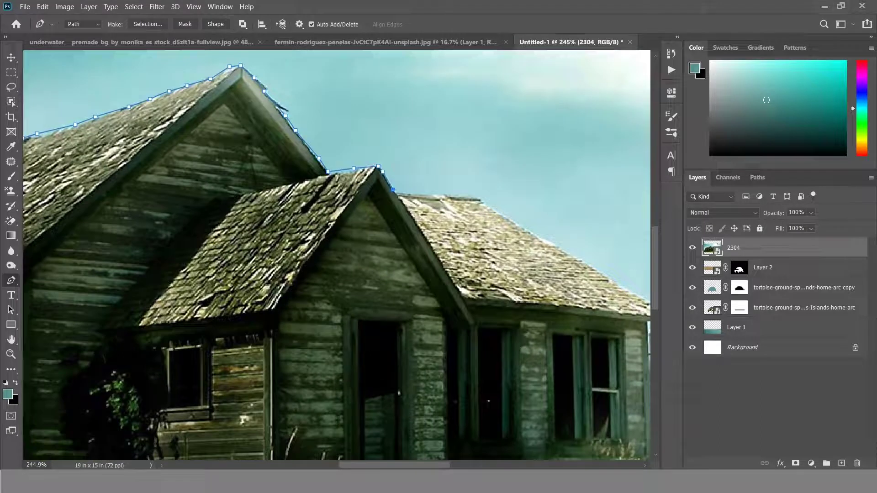
drag(507, 215, 433, 187)
- Trace down the right roof edge and curve the path around the eave corner
click(395, 167)
click(453, 202)
click(523, 244)
click(569, 272)
click(594, 288)
click(595, 297)
drag(596, 295, 503, 192)
scroll(498, 192, up, 2)
click(476, 213)
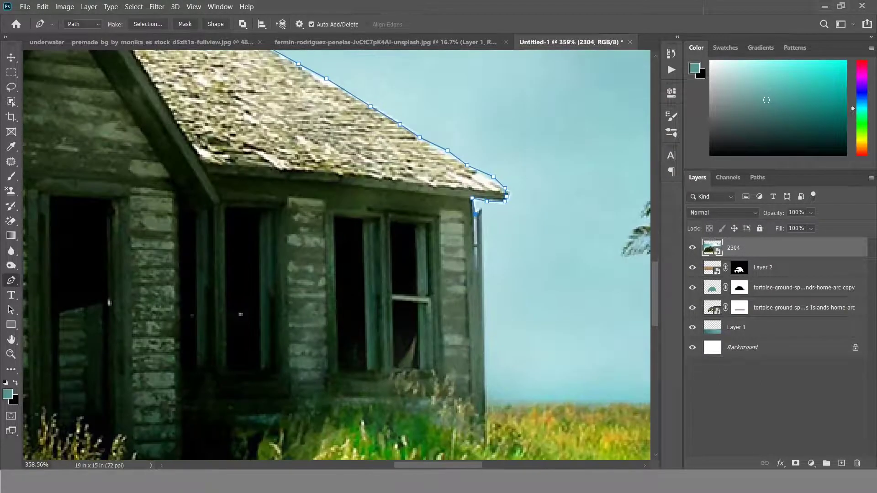
- Trace the path down the house's right wall and across the grass
click(483, 365)
scroll(483, 365, down, 3)
click(485, 327)
click(319, 314)
click(244, 327)
drag(195, 374, 196, 389)
scroll(197, 389, down, 5)
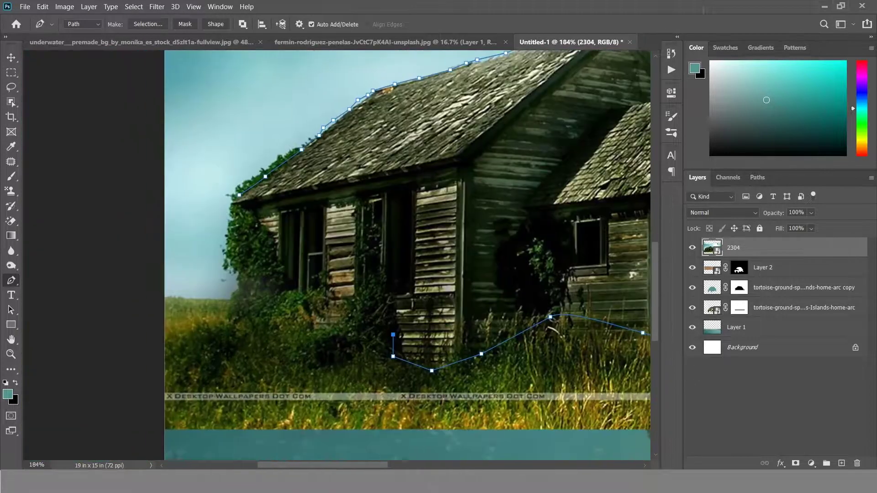
- Trace the grass edge and left wall to close the path, then open its options
click(406, 309)
click(363, 308)
click(359, 337)
click(323, 289)
click(281, 329)
click(265, 303)
click(259, 268)
click(255, 226)
click(267, 196)
right_click(388, 124)
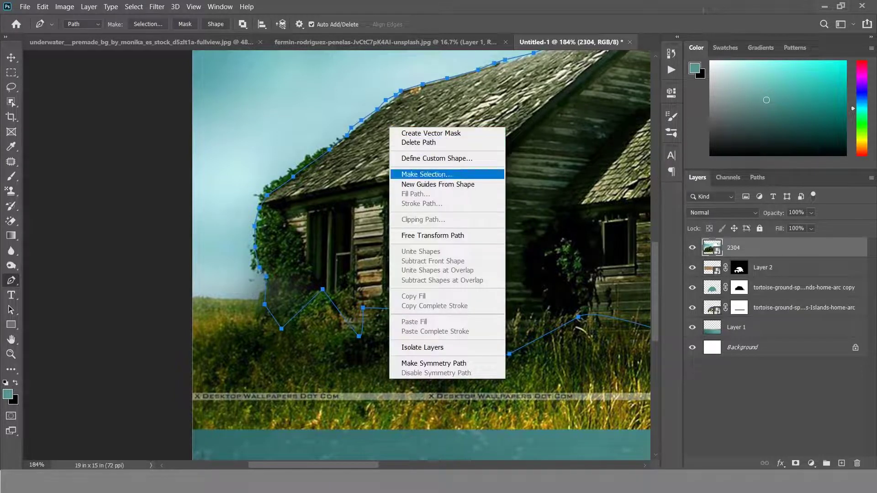
- Make a selection from the house path and open it in Select and Mask with overlay view
click(412, 174)
key(Return)
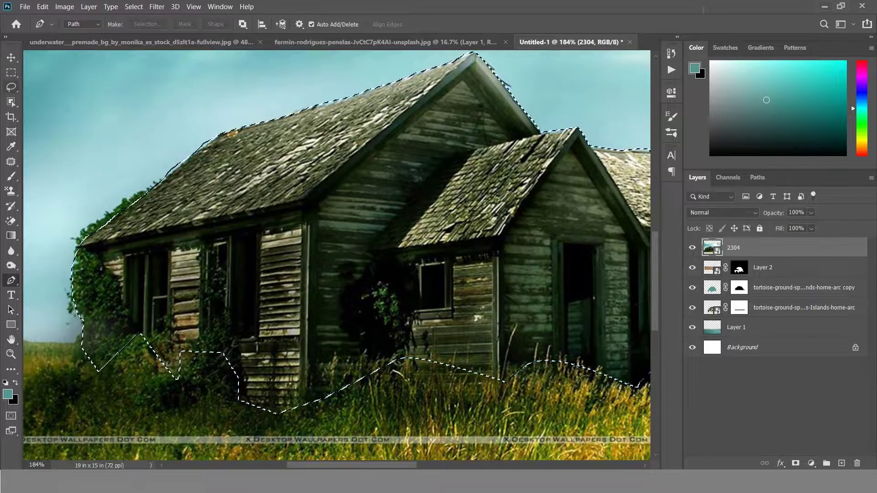
key(ctrl+alt+r)
scroll(320, 183, up, 3)
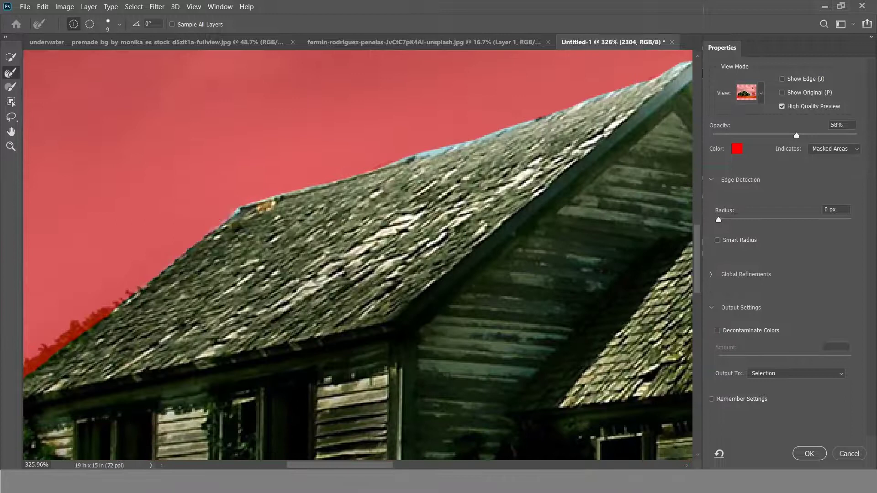
scroll(358, 256, right, 3)
scroll(358, 256, right, 3)
scroll(358, 256, down, 3)
scroll(357, 256, down, 3)
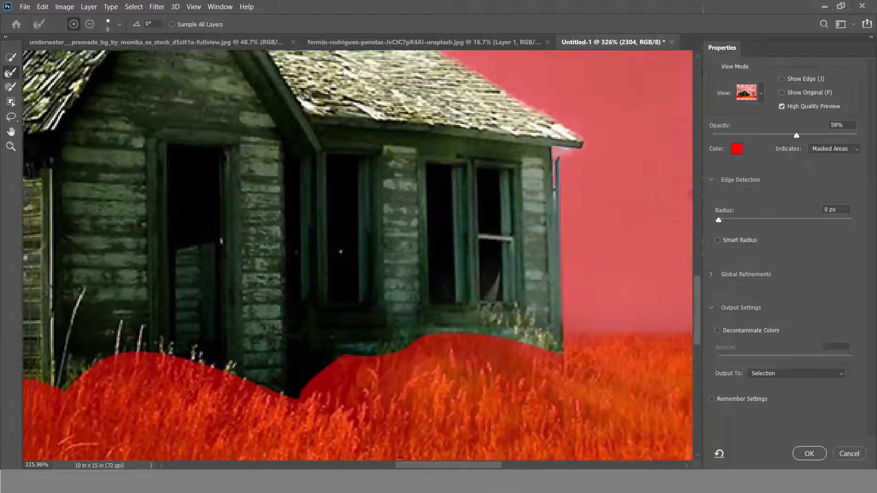
scroll(333, 243, down, 5)
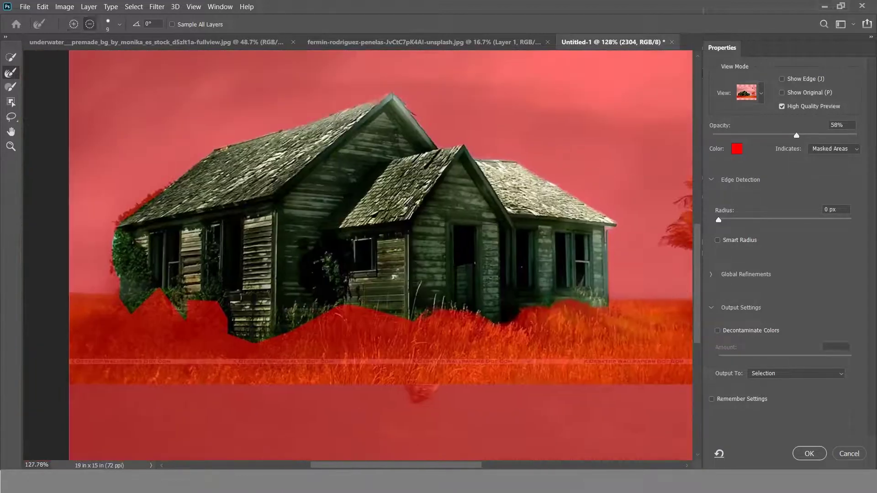
scroll(446, 246, up, 2)
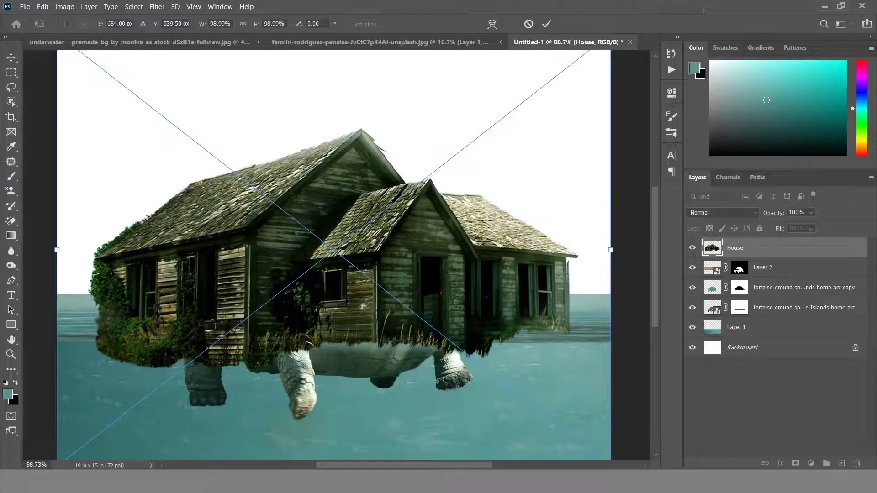
- Scale the House layer down and move it up onto the grassy shell
drag(611, 250, 417, 250)
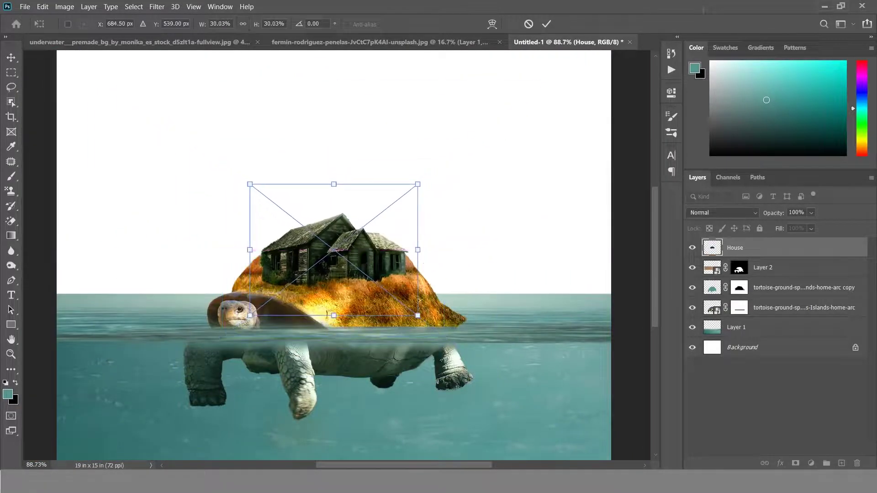
drag(327, 311, 332, 287)
drag(422, 163, 406, 175)
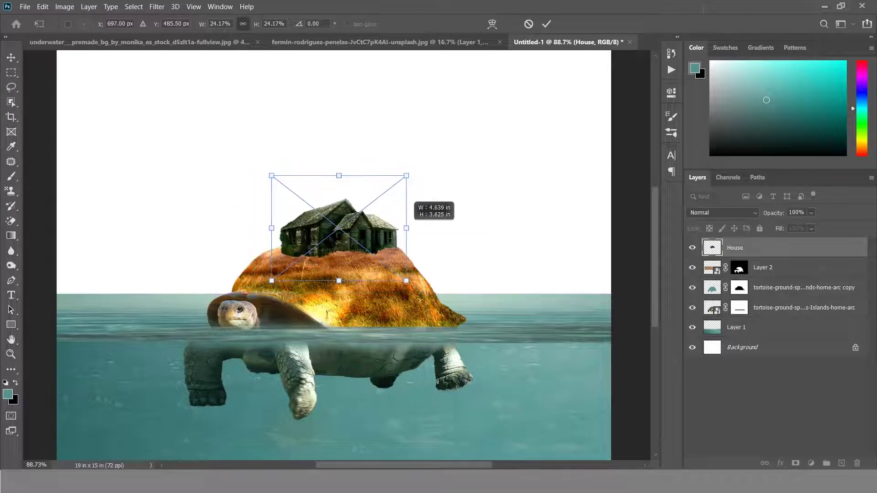
key(Return)
key(ctrl+0)
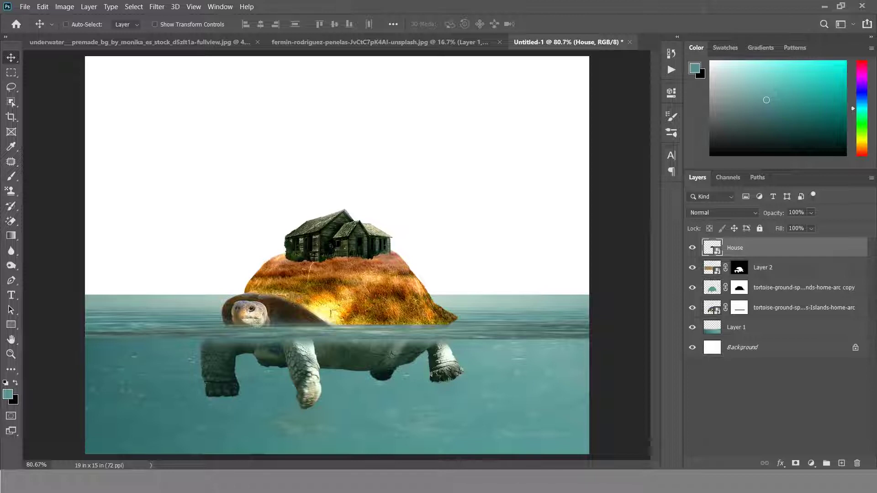
- Refine the house to about 26% and centre it on top of the shell
key(ctrl+t)
drag(400, 188, 403, 183)
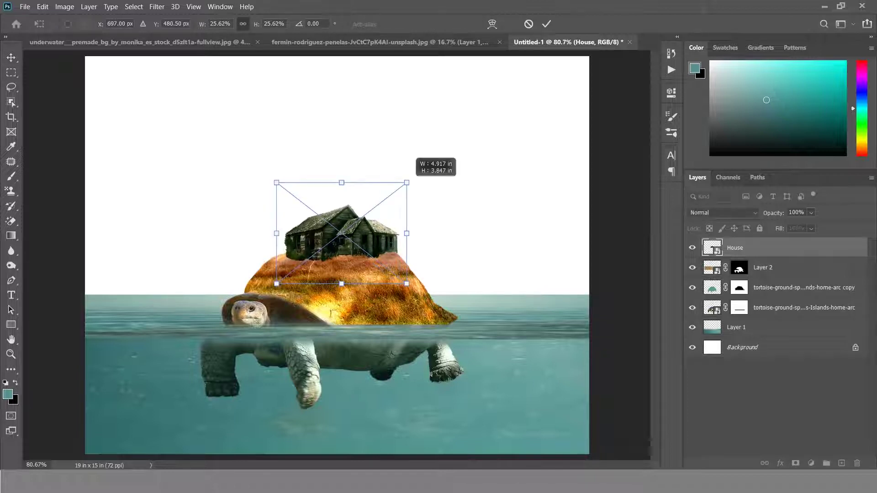
drag(338, 238, 336, 233)
key(Return)
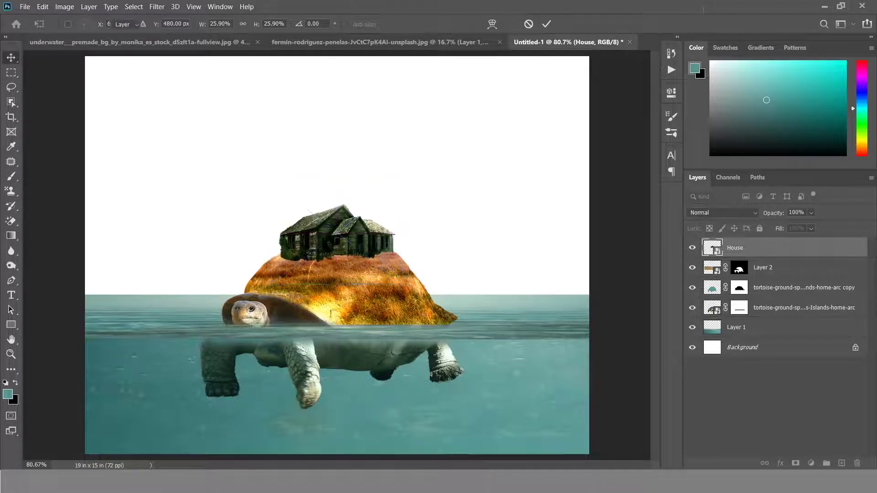
key(ctrl+minus)
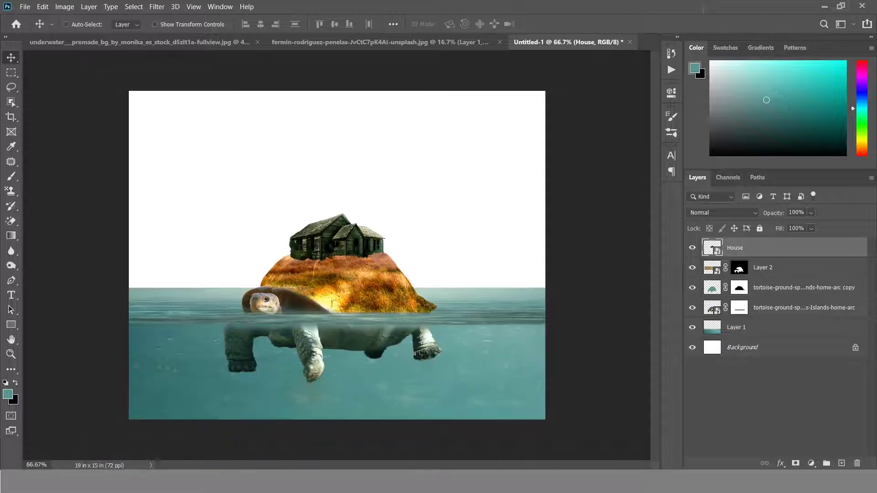
- Target Layer 2's mask with a black brush and lower the layer opacity to 50%
key(ctrl+plus)
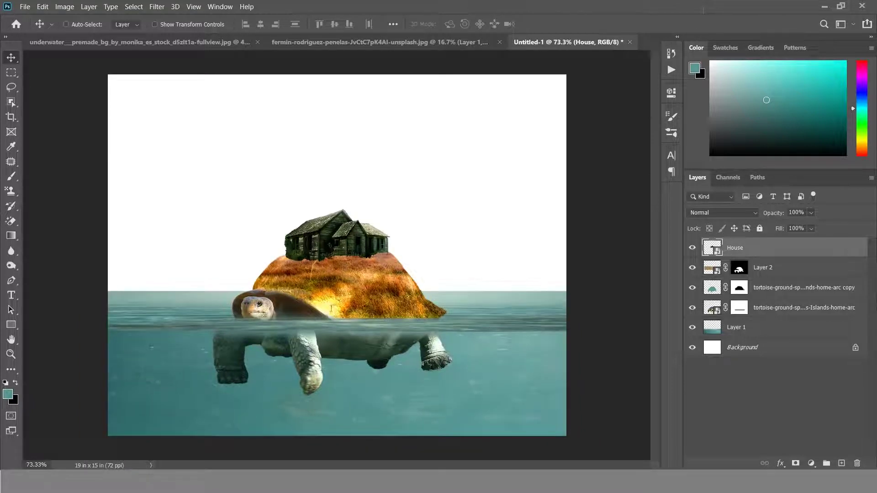
click(739, 268)
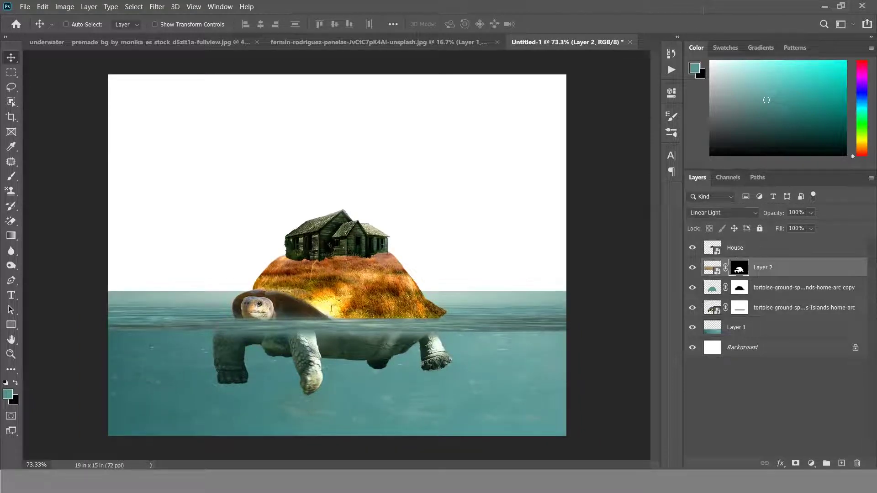
key(d)
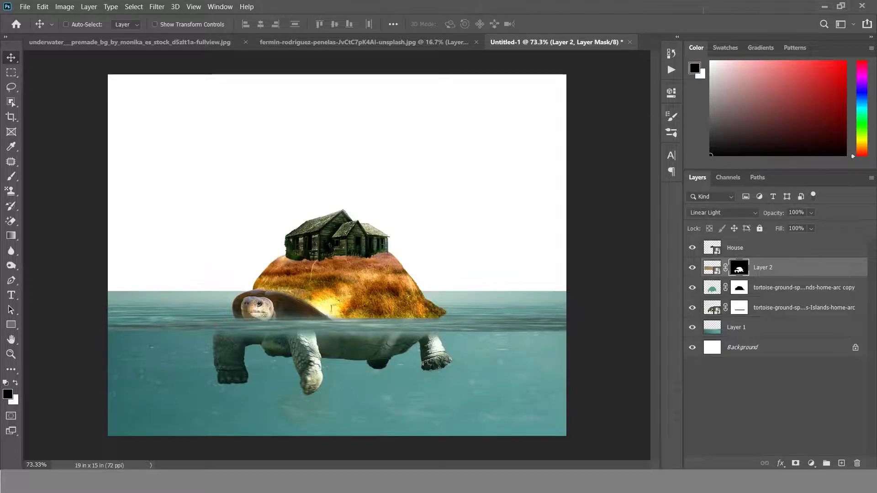
key(ctrl+plus)
key(ctrl+plus)
key(b)
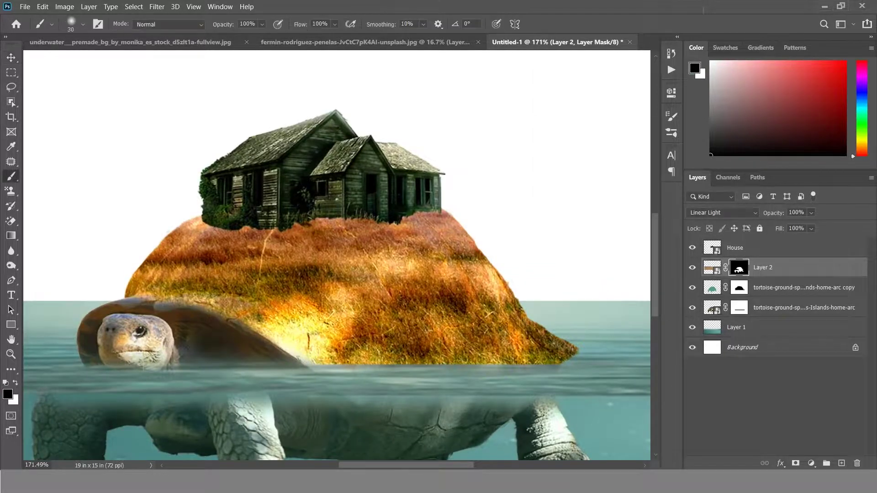
scroll(266, 248, up, 3)
key(bracketleft)
click(811, 213)
drag(822, 227, 797, 226)
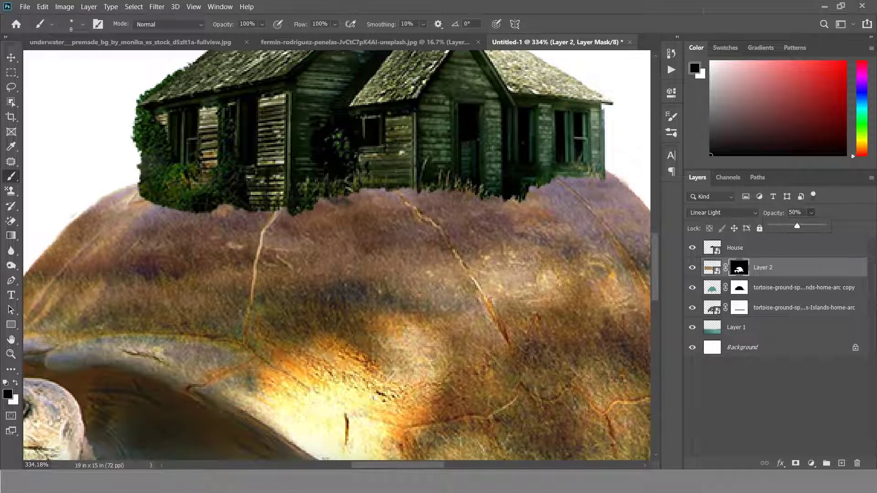
key(Return)
- Paint black along the first shell cracks, increasing brush smoothing along the way
drag(249, 348, 192, 388)
drag(423, 24, 447, 37)
key(Return)
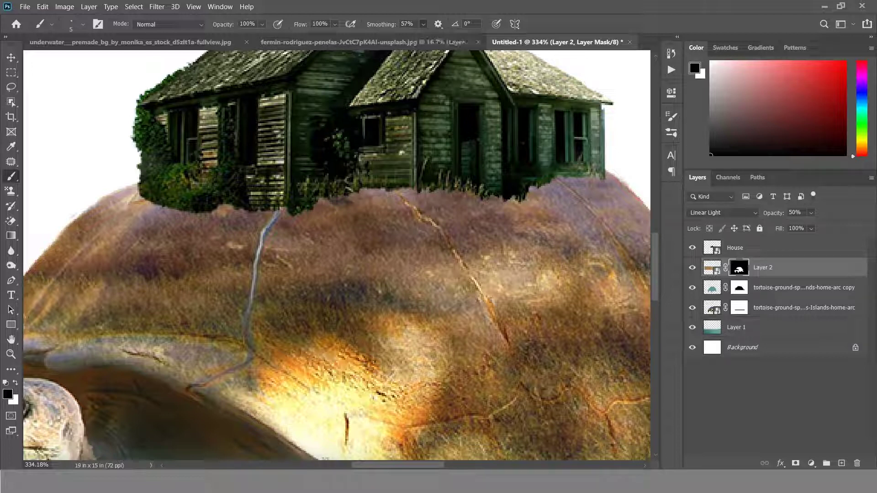
drag(434, 226, 475, 284)
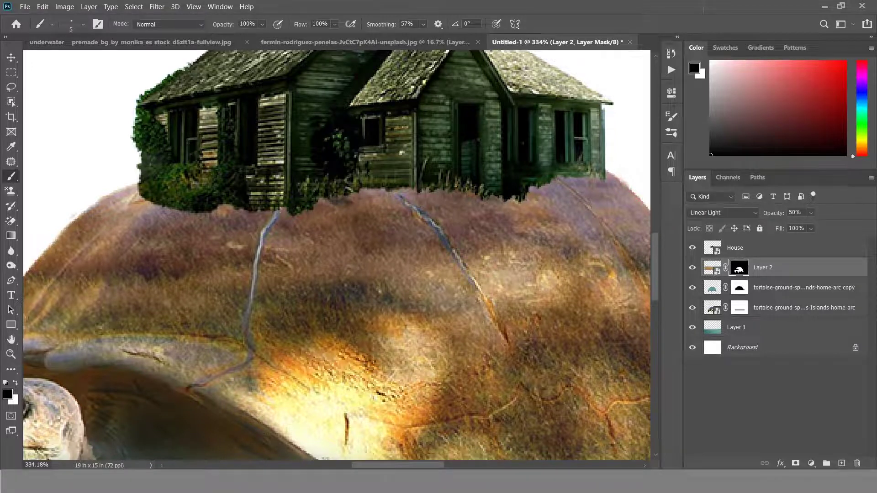
drag(338, 256, 185, 119)
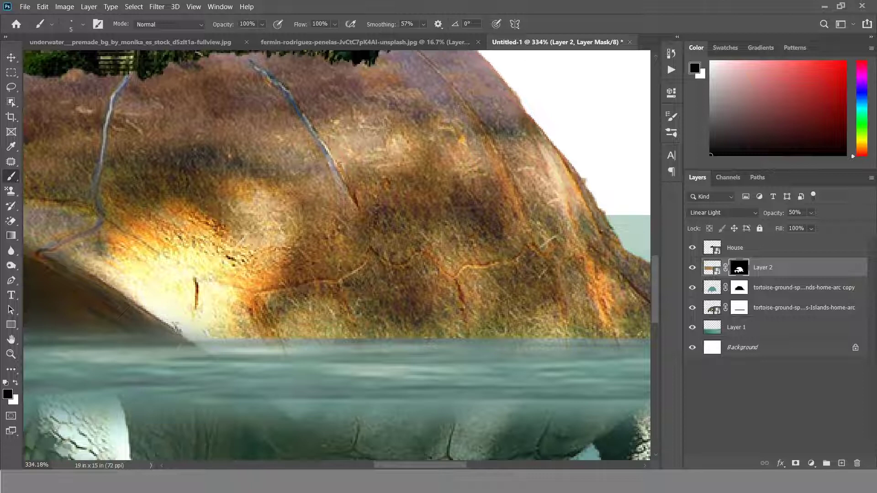
drag(302, 282, 274, 291)
drag(371, 248, 423, 256)
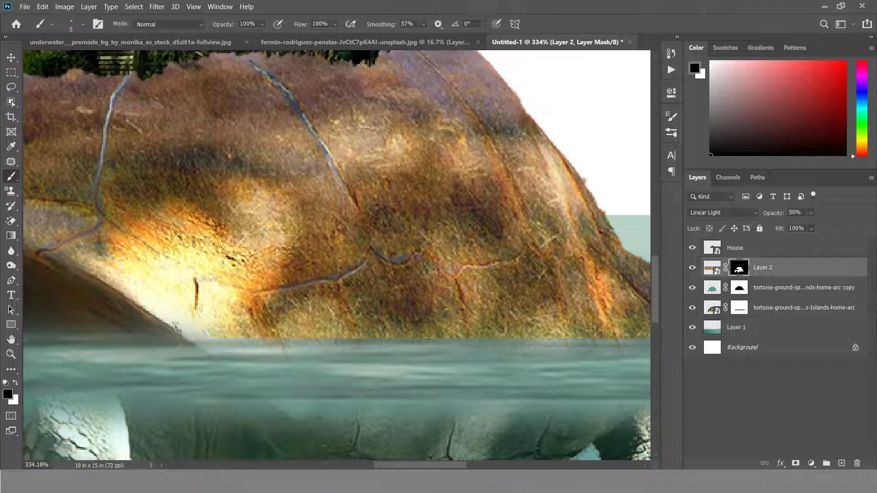
- Paint the remaining cracks down the shell's right side and upper-left area
scroll(336, 255, up, 2)
scroll(337, 255, up, 1)
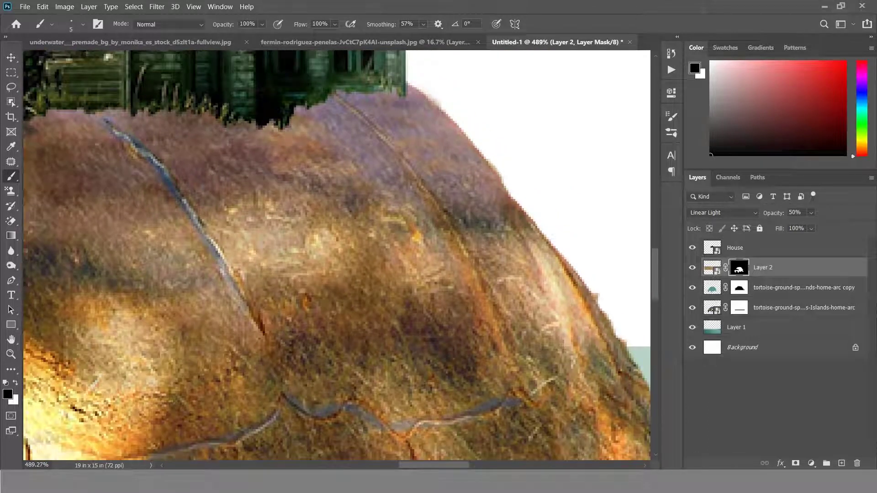
mouse_move(351, 105)
mouse_down()
mouse_move(416, 178)
mouse_move(482, 290)
mouse_up()
scroll(336, 255, down, 3)
scroll(337, 255, down, 2)
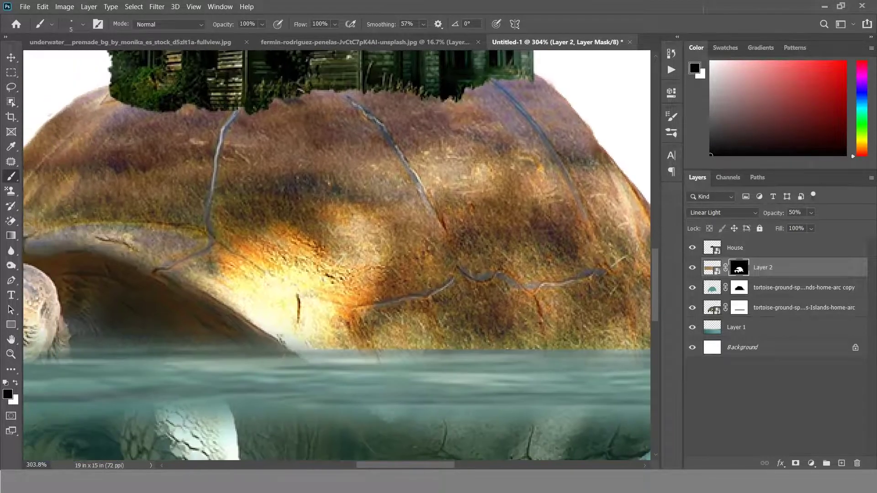
scroll(337, 255, up, 1)
scroll(250, 163, up, 3)
drag(343, 103, 181, 281)
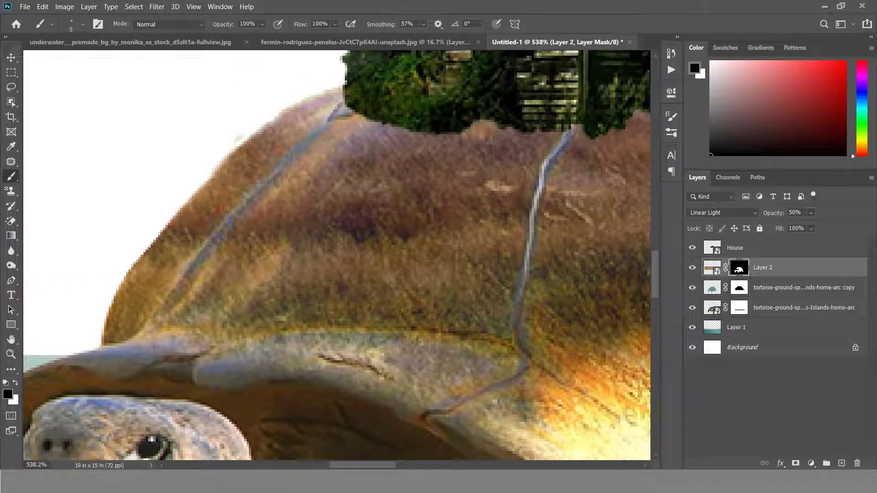
scroll(181, 281, down, 3)
scroll(181, 281, up, 2)
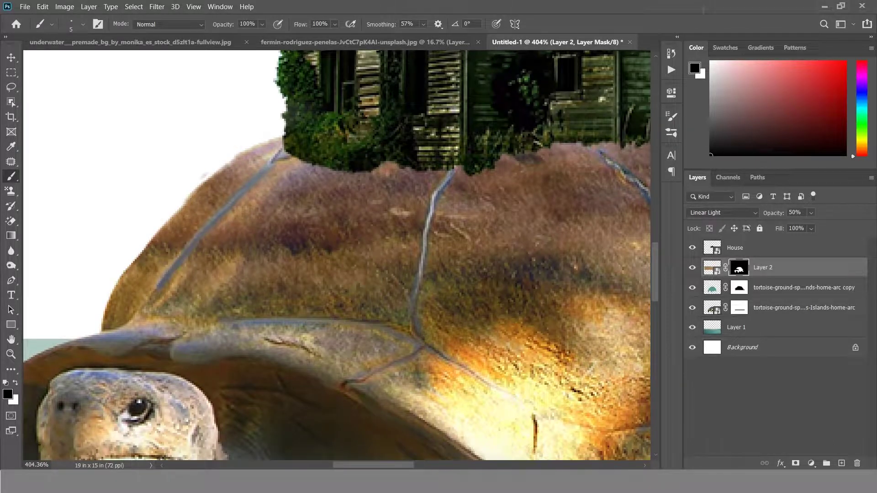
scroll(378, 332, down, 3)
scroll(594, 411, up, 2)
scroll(594, 411, up, 2)
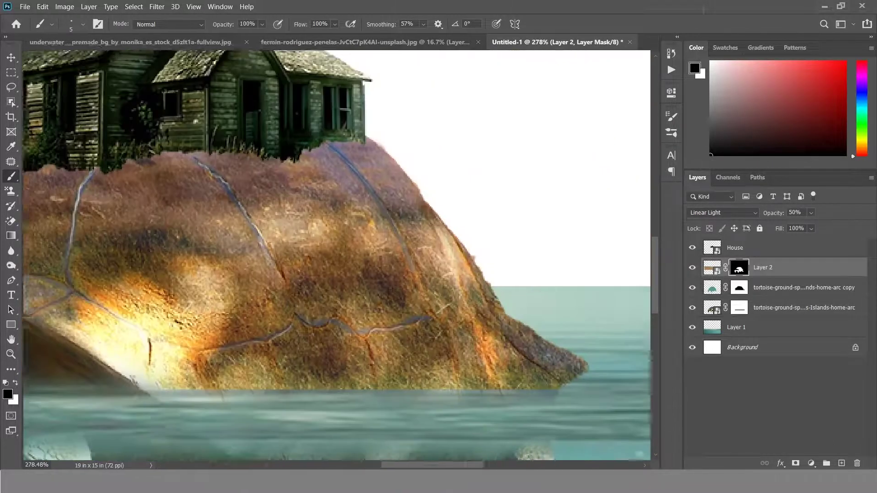
scroll(594, 411, up, 2)
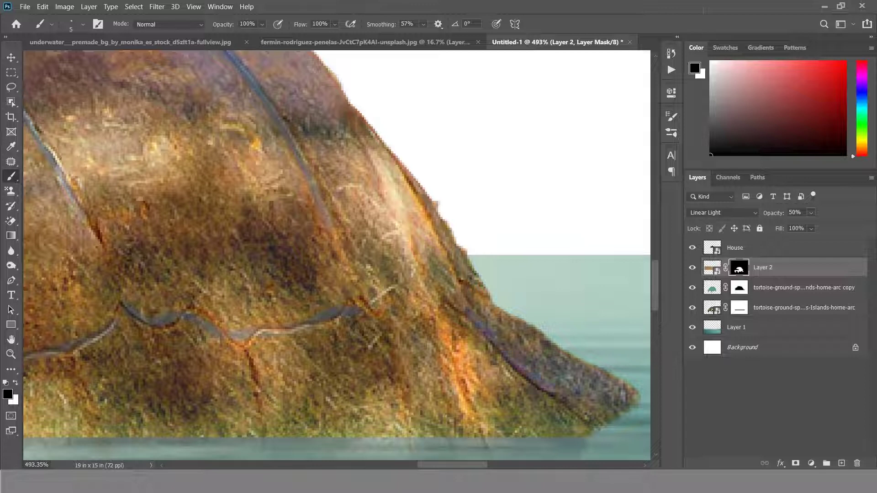
scroll(433, 304, down, 6)
scroll(337, 256, up, 2)
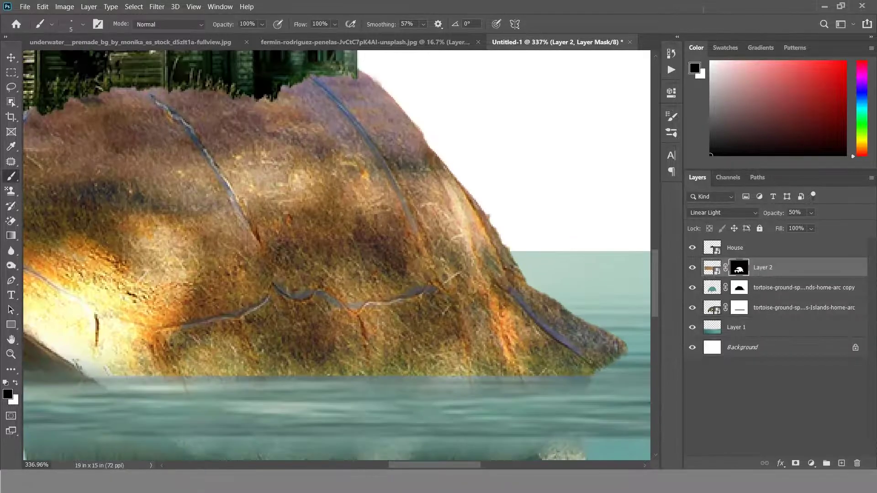
scroll(337, 256, down, 4)
scroll(336, 269, down, 2)
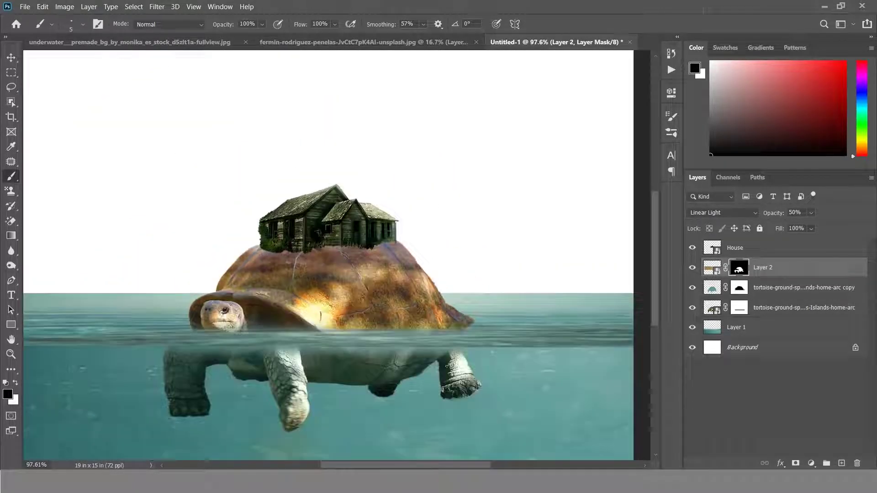
scroll(336, 269, down, 2)
- Restore Layer 2 to 100% opacity and return to the Move tool
click(811, 213)
drag(818, 226, 844, 226)
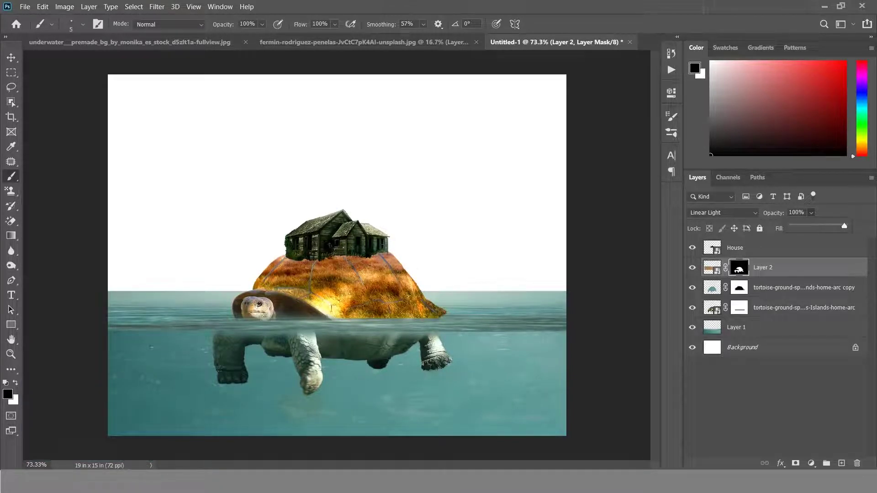
scroll(301, 259, up, 2)
key(v)
scroll(355, 292, down, 1)
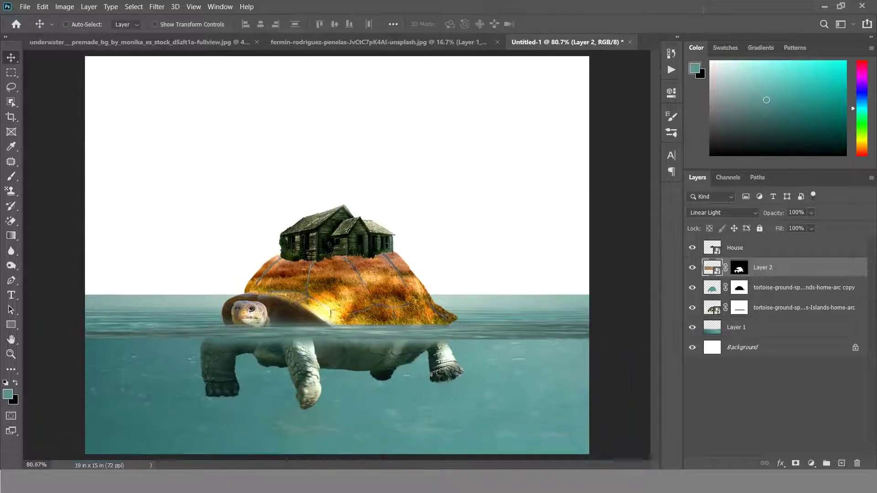
- Open Color Balance on Layer 2 and begin shifting the midtones toward cyan
click(64, 7)
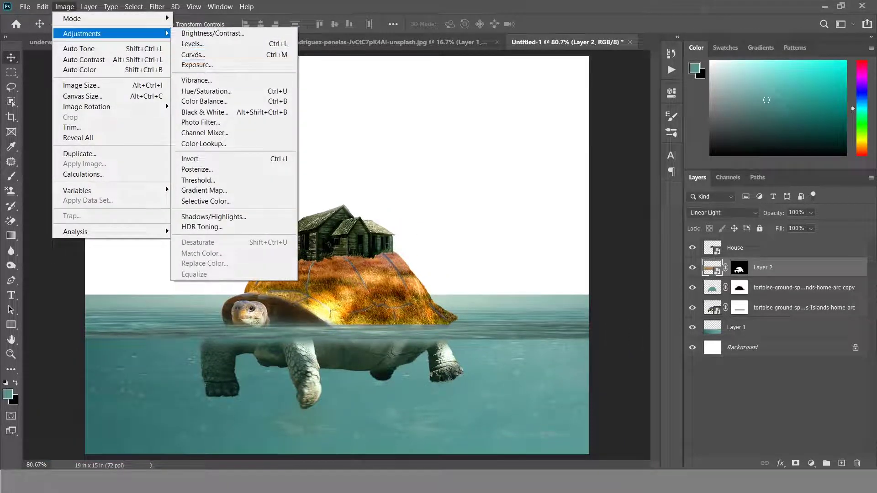
click(204, 101)
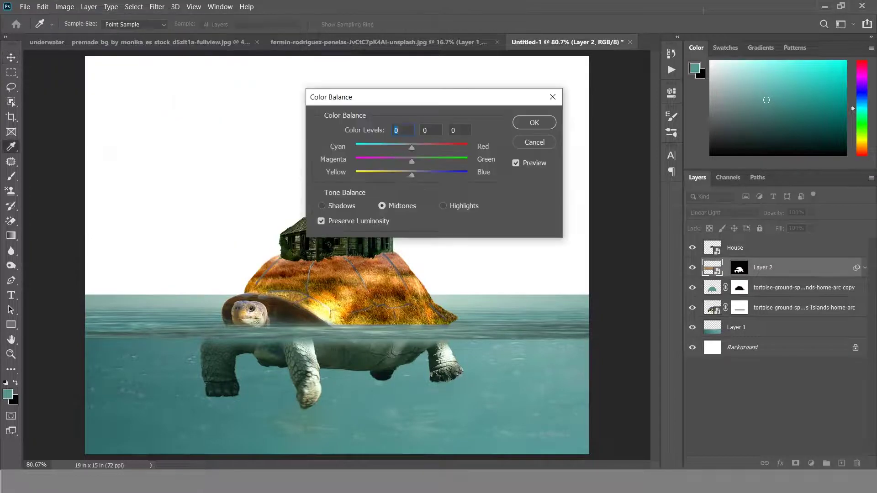
drag(329, 96, 378, 96)
mouse_move(460, 146)
mouse_down()
mouse_move(434, 147)
mouse_move(467, 174)
mouse_up()
text(-14)
key(Tab)
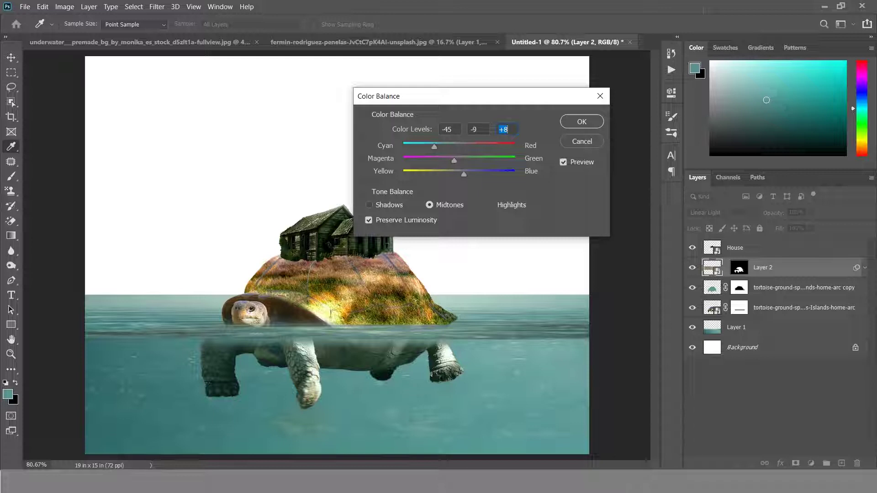
- Set the midtone color levels to -30, -7, +8 and apply the Color Balance
key(shift+Tab)
text(-7)
key(shift+Tab)
text(-38)
key(Tab)
key(shift+Tab)
text(-30)
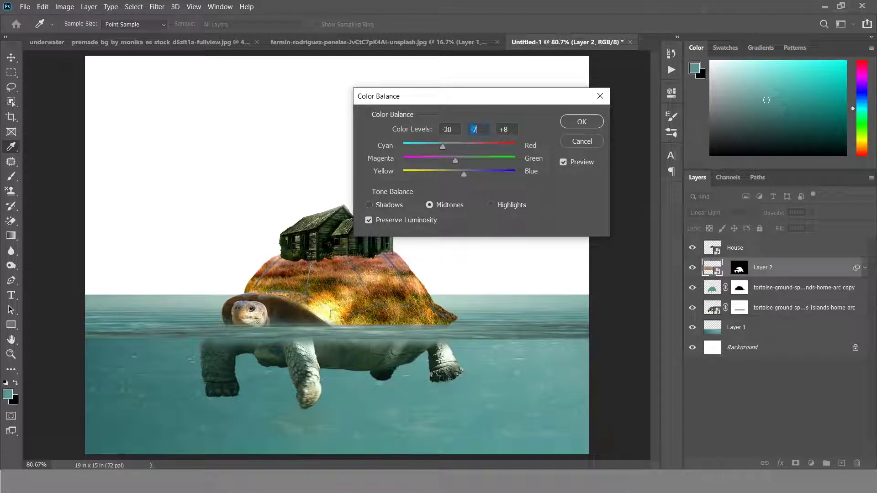
key(Return)
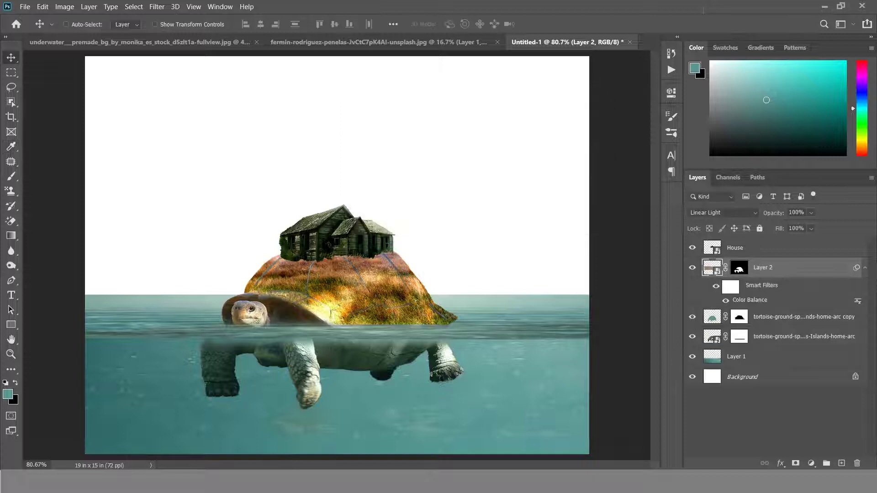
key(alt+bracketright)
- Place the sanSalvadorCatalina1200w sailing ship PNG as an embedded image
scroll(337, 255, down, 1)
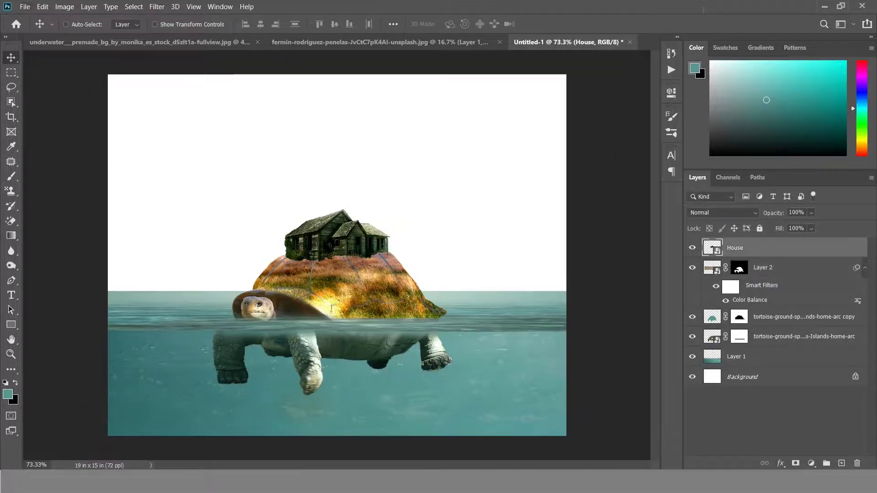
click(25, 6)
click(42, 223)
scroll(283, 183, down, 3)
click(297, 182)
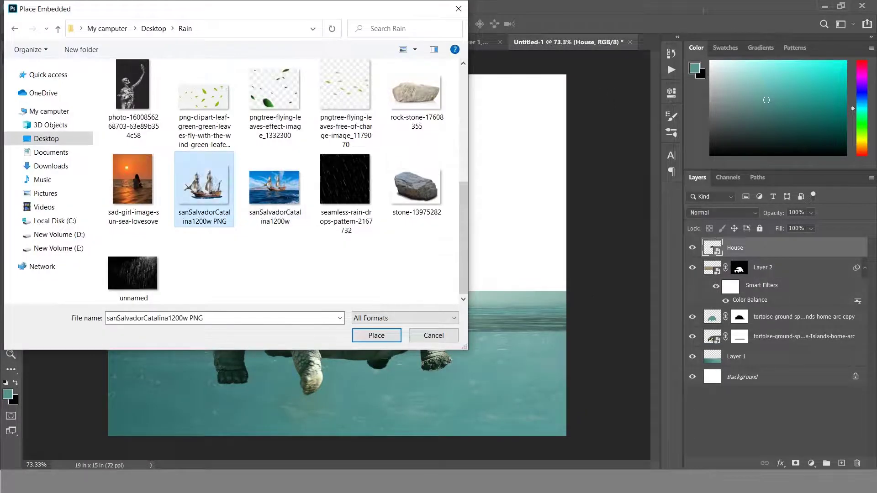
click(377, 335)
- Scale the ship down small and set it on the left horizon
drag(336, 255, 219, 245)
mouse_move(349, 147)
mouse_down()
mouse_move(219, 225)
mouse_move(221, 246)
mouse_up()
drag(155, 297, 167, 257)
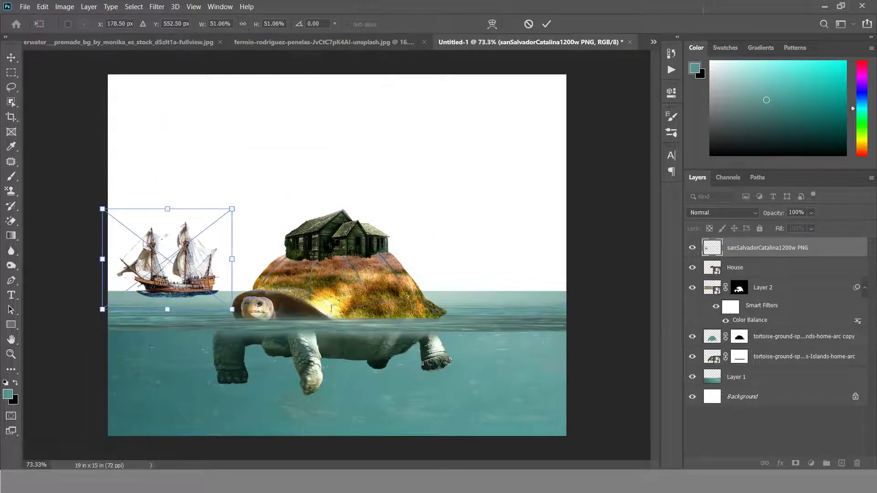
drag(235, 204, 190, 245)
drag(151, 278, 161, 281)
mouse_move(201, 243)
mouse_down()
mouse_move(155, 277)
mouse_move(169, 280)
mouse_up()
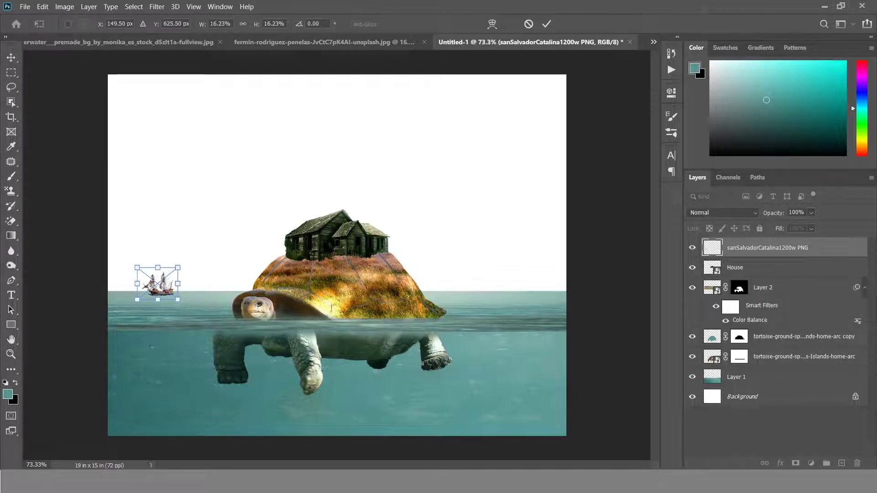
key(Return)
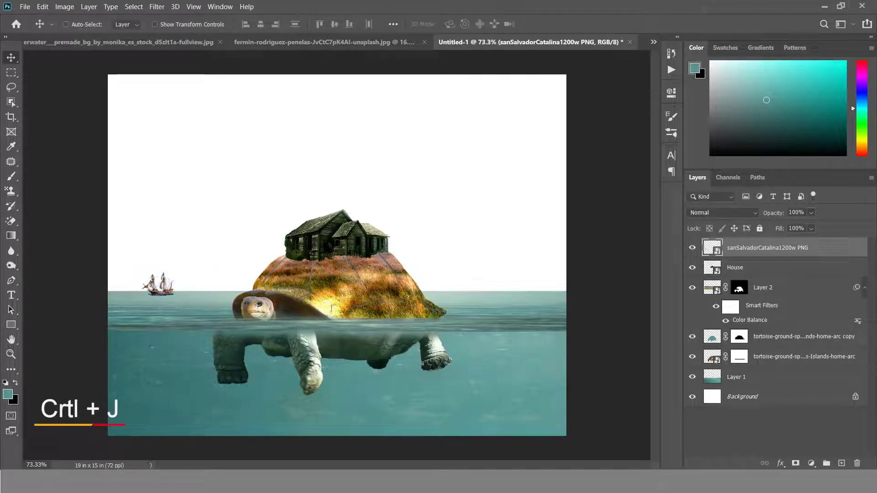
- Duplicate the ship, flip the copy vertically, warp it and set it under the hull as a reflection
key(ctrl+j)
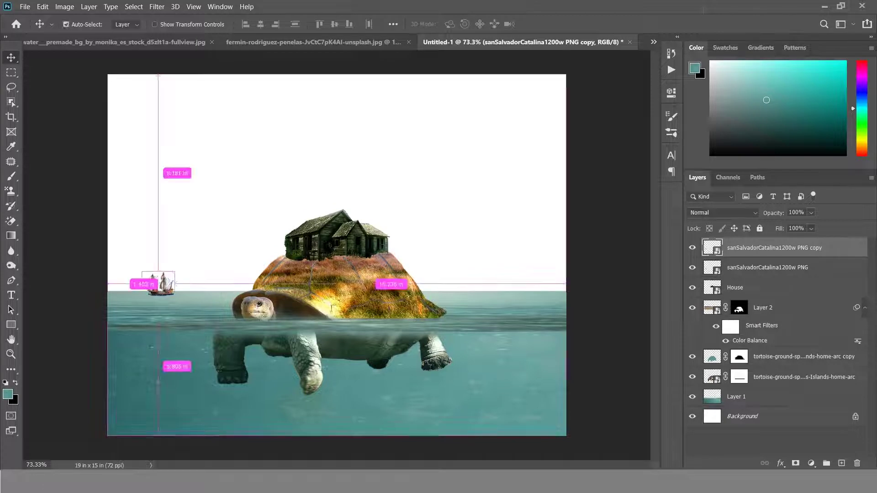
key(ctrl+t)
right_click(164, 284)
click(192, 277)
drag(169, 265, 169, 293)
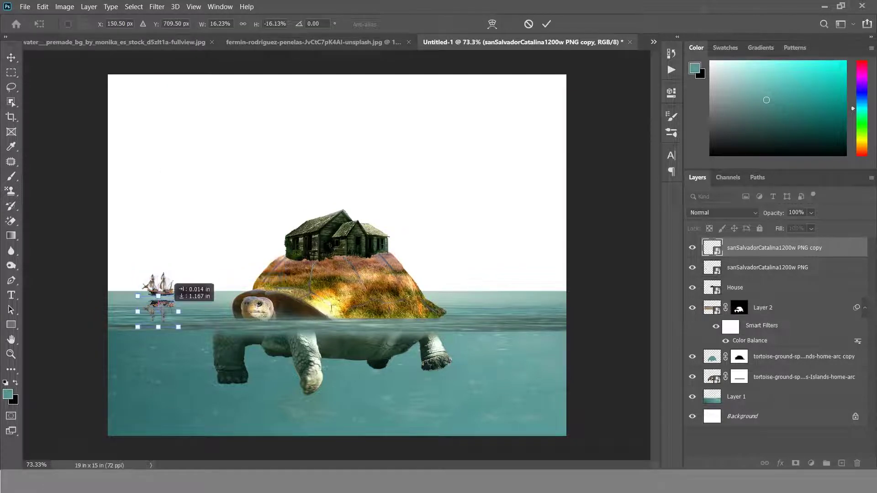
scroll(177, 292, up, 5)
right_click(147, 132)
click(183, 254)
drag(183, 300, 184, 301)
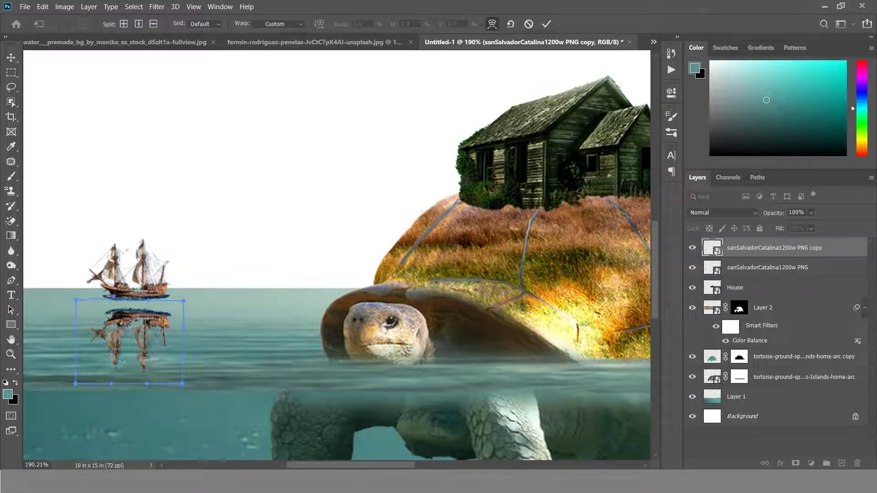
key(Return)
drag(146, 315, 147, 297)
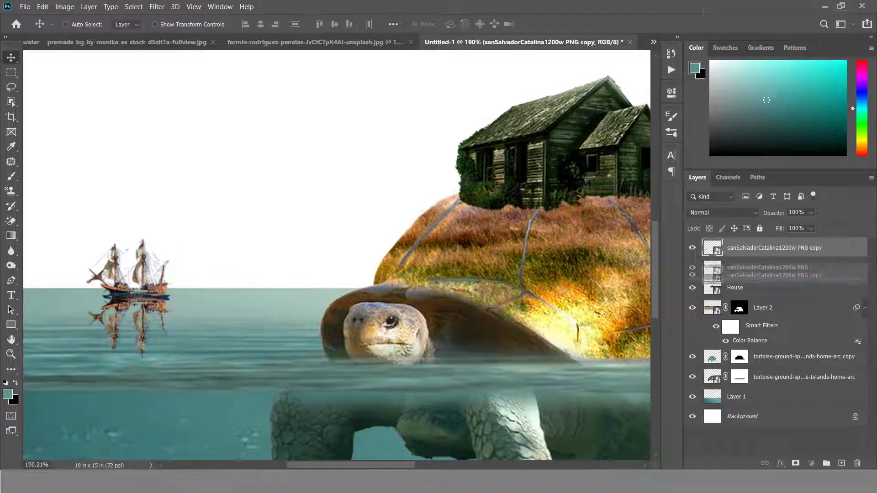
- Move the reflection layer below the original ship and fade it to low opacity
drag(767, 247, 768, 274)
click(812, 213)
drag(823, 226, 790, 226)
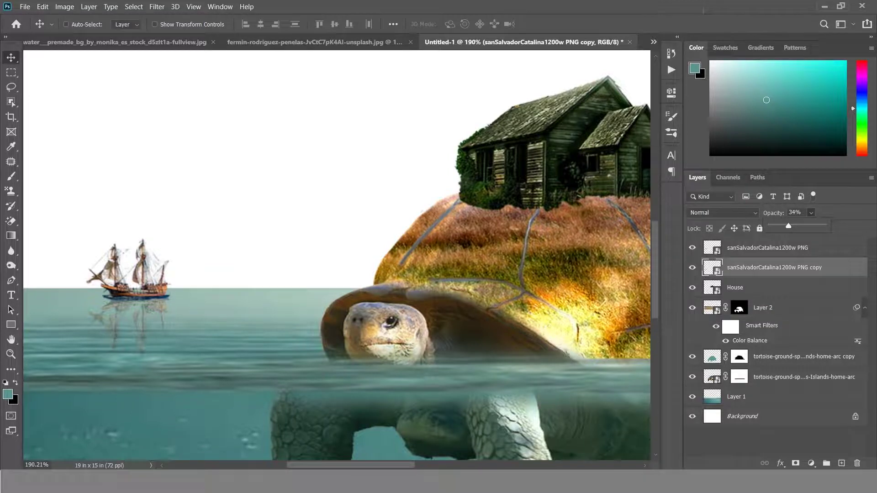
key(ctrl+0)
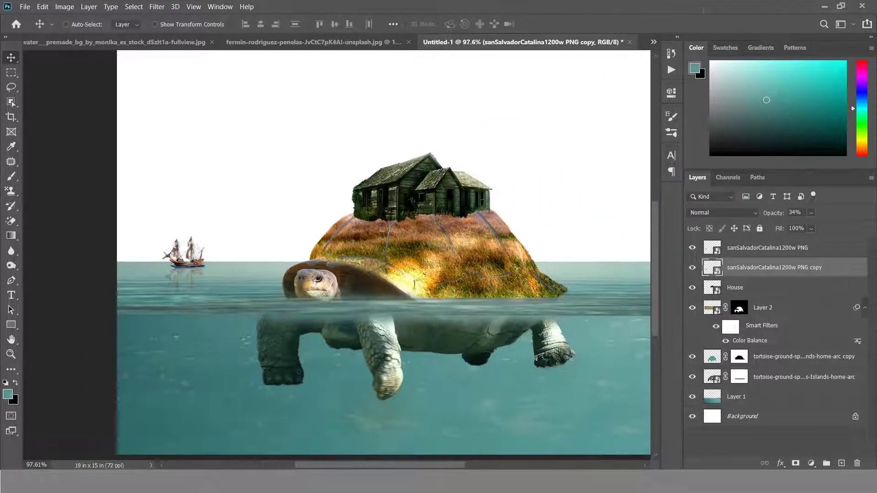
- Apply a slight 0.2 Gaussian Blur to the original ship layer
click(767, 247)
click(157, 7)
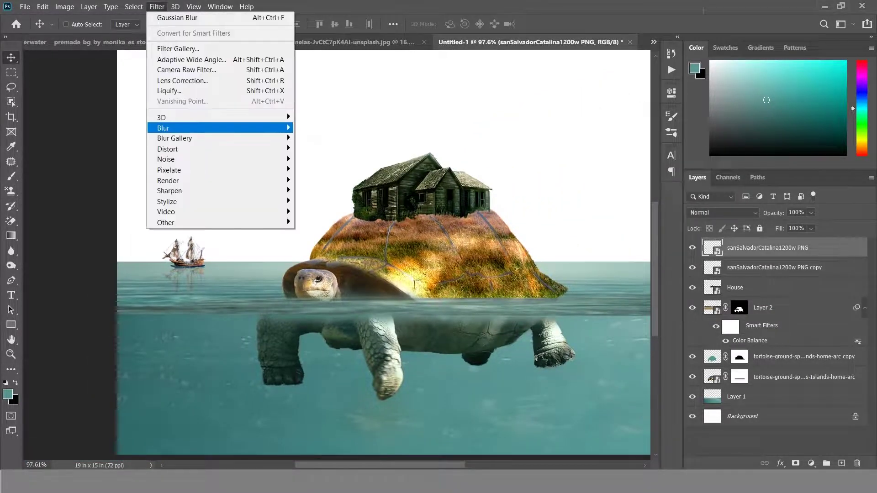
click(325, 169)
text(0.6)
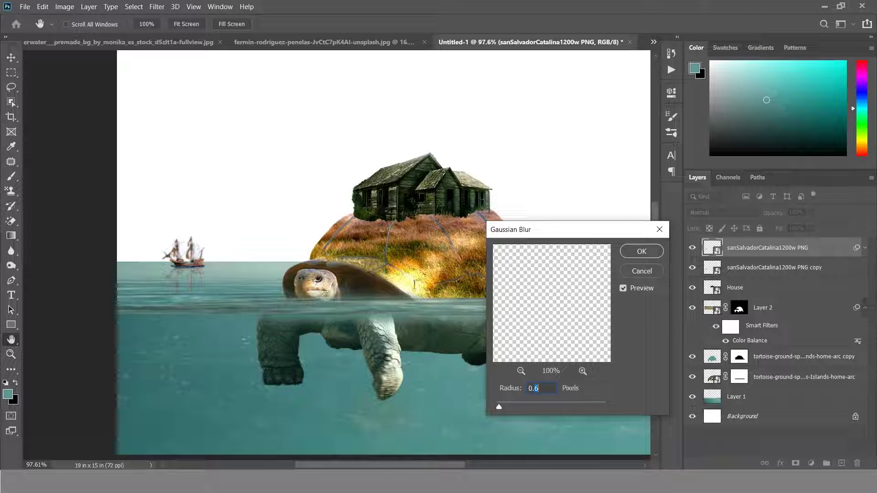
text(2)
key(Return)
key(v)
- Zoom out and select the sea layer, Layer 1
key(ctrl+minus)
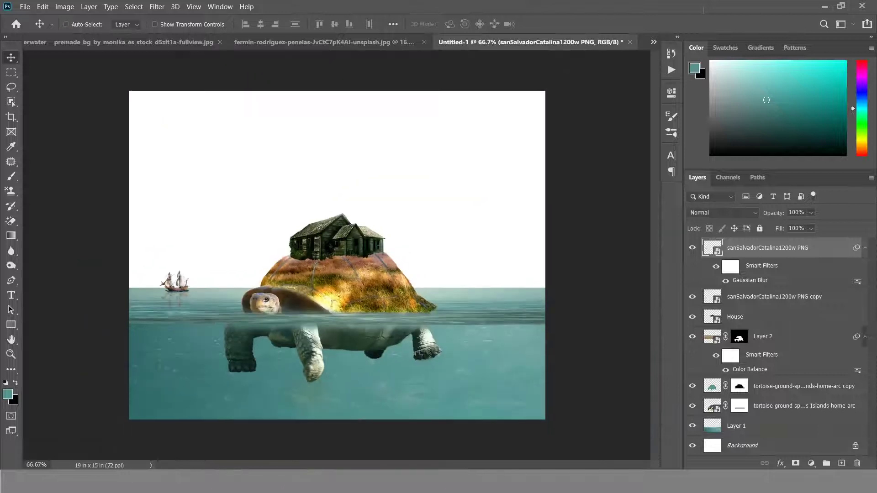
click(737, 426)
click(24, 6)
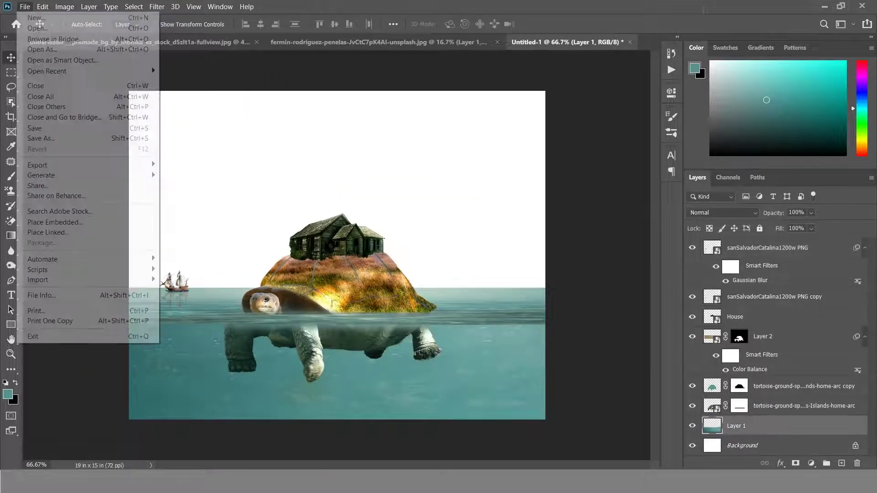
- Embed the derek-sutton mountain photo above Layer 1, scaled to about 35%, and add a layer mask
click(55, 222)
click(132, 167)
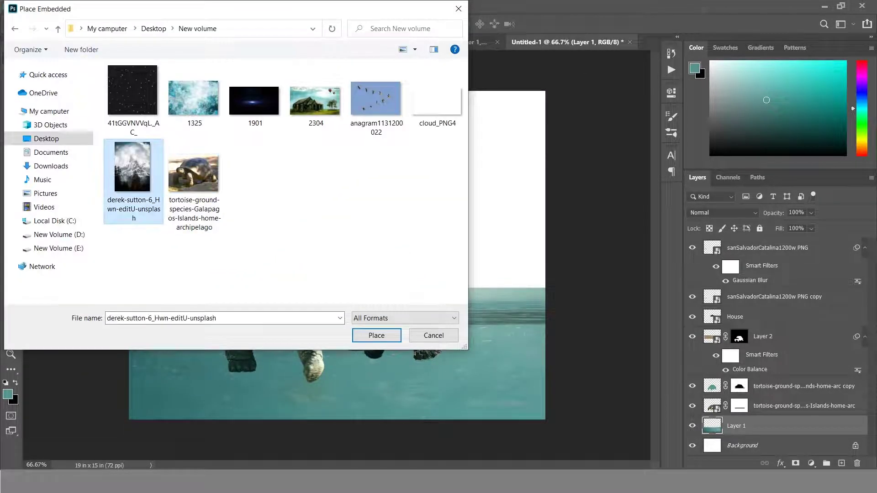
click(376, 335)
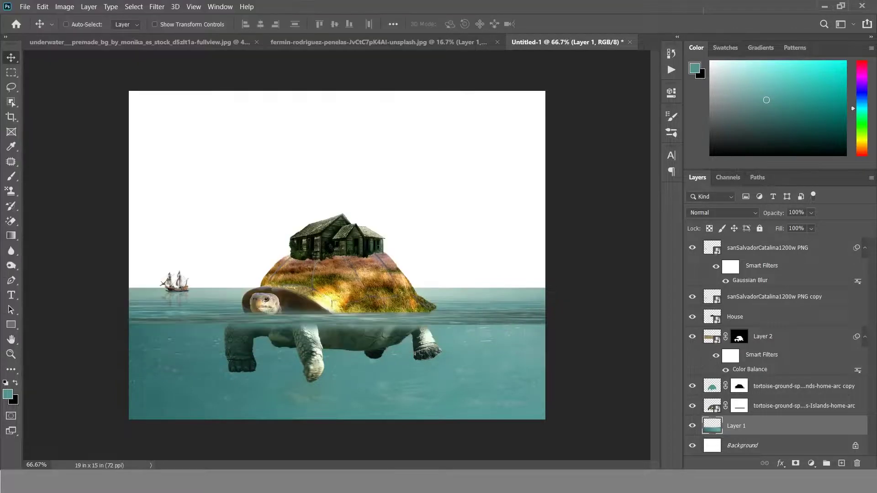
drag(454, 255, 549, 255)
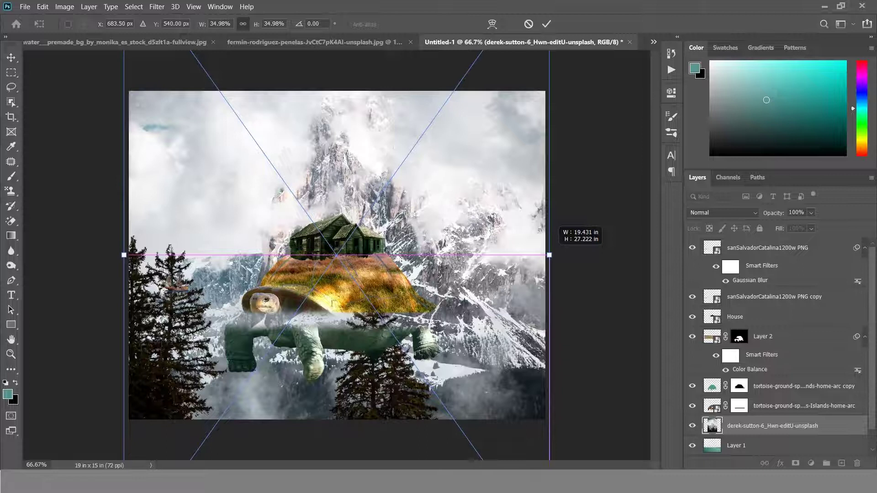
mouse_move(381, 327)
mouse_down()
mouse_move(372, 302)
mouse_move(386, 344)
mouse_move(385, 324)
mouse_up()
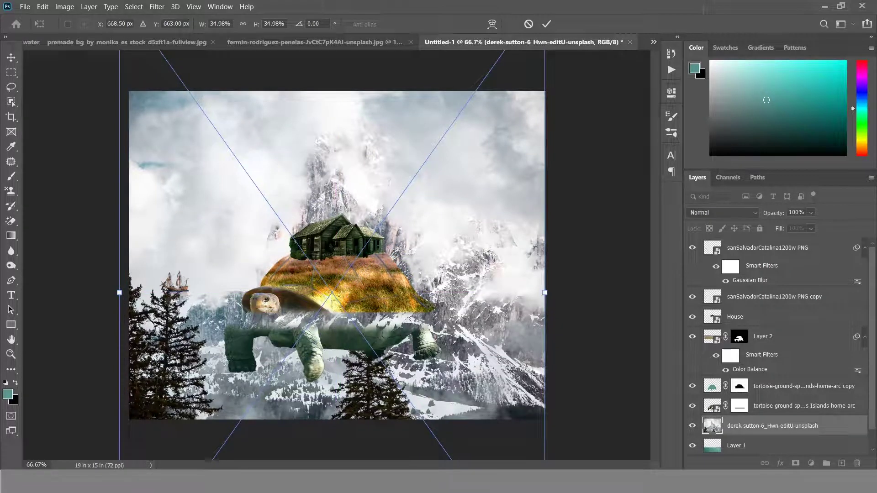
key(Return)
key(ctrl+minus)
scroll(782, 346, down, 2)
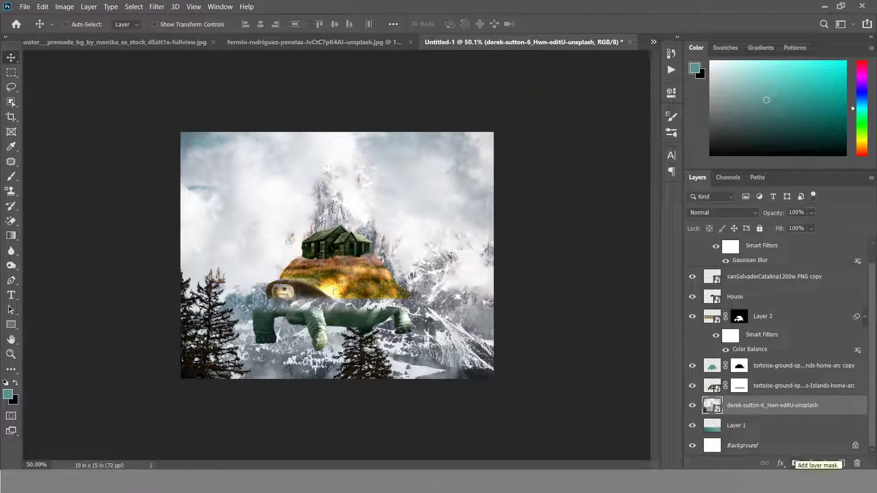
alt+click(795, 464)
- Invert the mountain mask and paint white along the horizon to reveal mountains and fog
key(ctrl+plus)
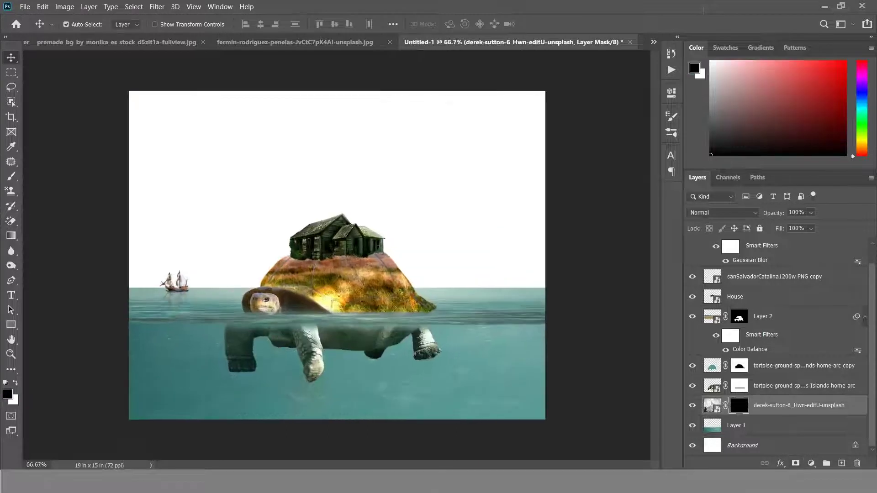
key(b)
scroll(338, 256, up, 2)
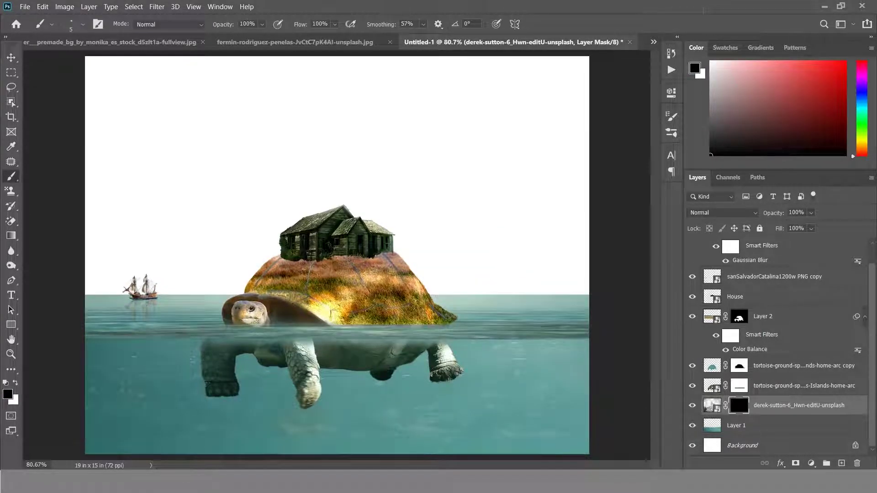
key(bracketright)
key(bracketright)
key(bracketright)
key(bracketright)
key(bracketright)
key(bracketright)
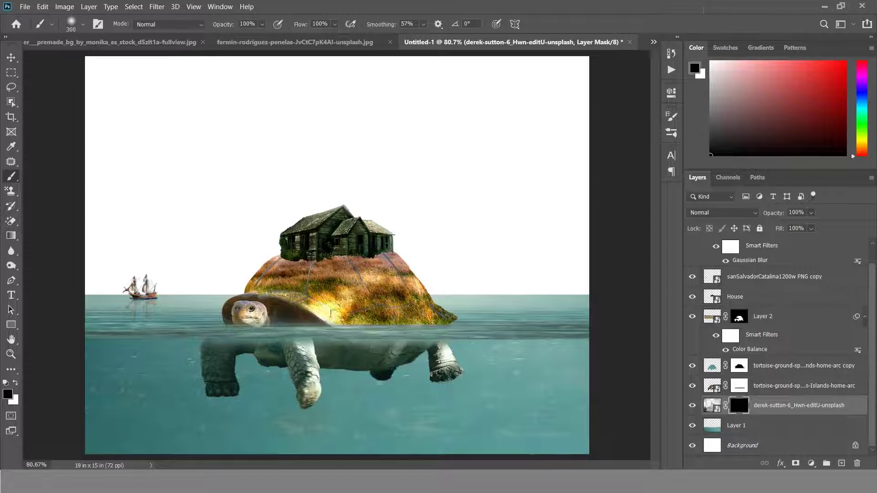
key(ctrl+minus)
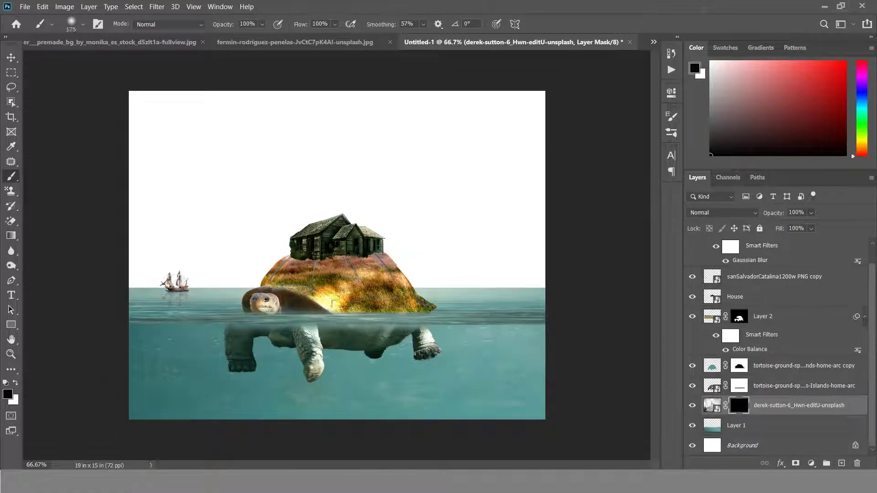
key(x)
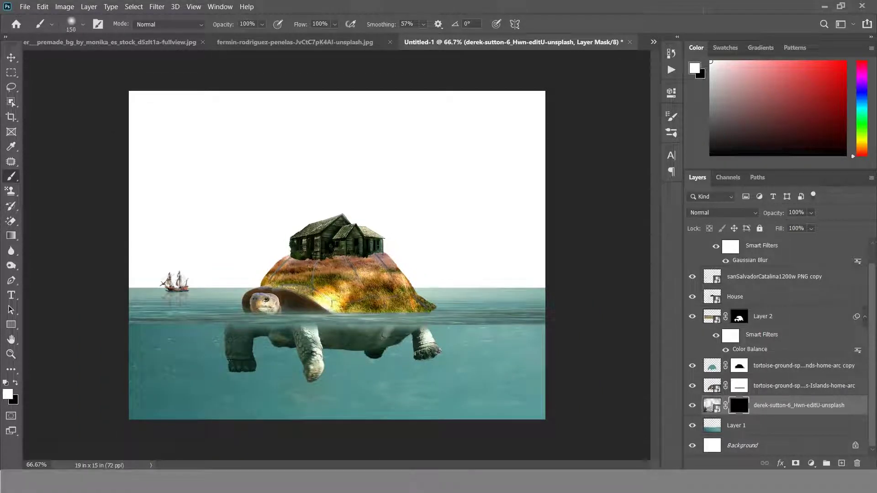
drag(137, 275, 541, 269)
- Paint in more fog, cloudy sky across the top and the snowy peak behind the house
click(423, 24)
drag(431, 38, 402, 37)
drag(512, 238, 544, 239)
drag(434, 235, 133, 233)
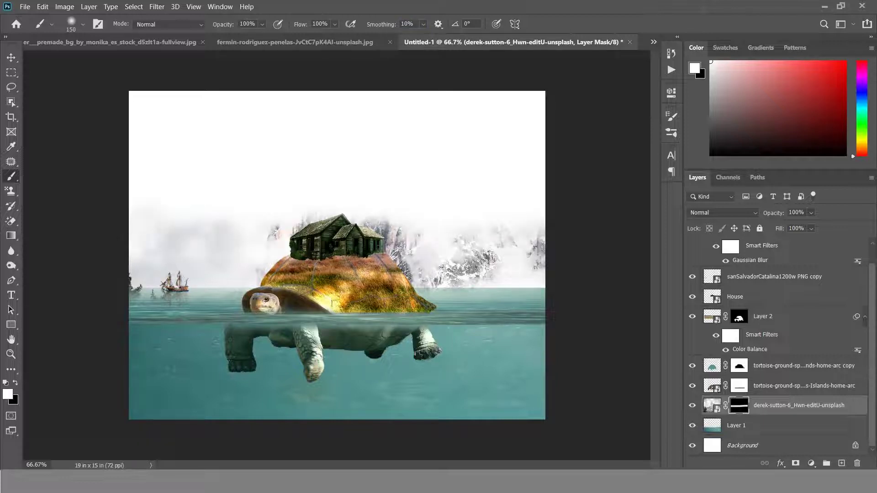
key(bracketright)
key(bracketright)
key(bracketright)
drag(137, 137, 544, 146)
drag(366, 194, 197, 194)
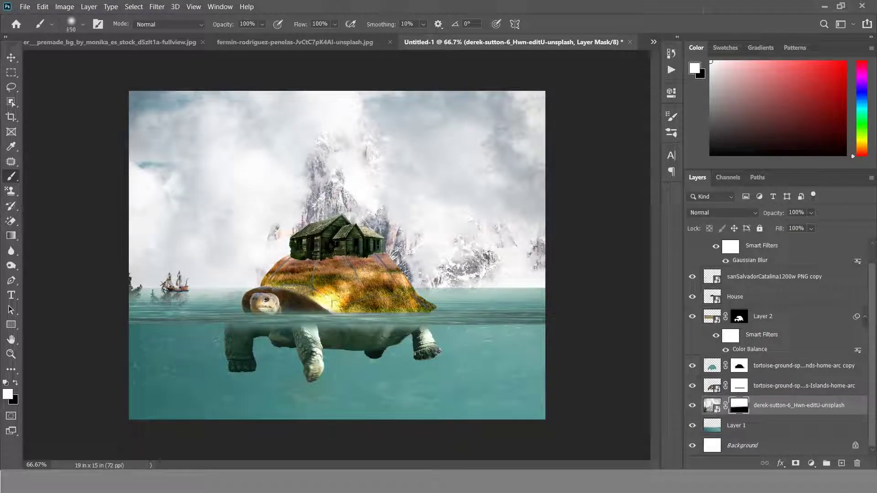
drag(540, 290, 412, 290)
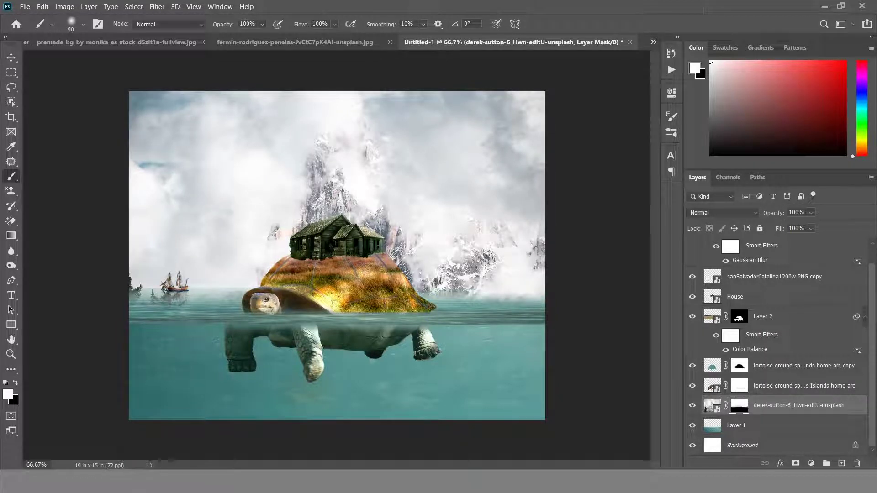
- Enlarge the mountain layer to 110.72% and shift it about 75 px left
key(v)
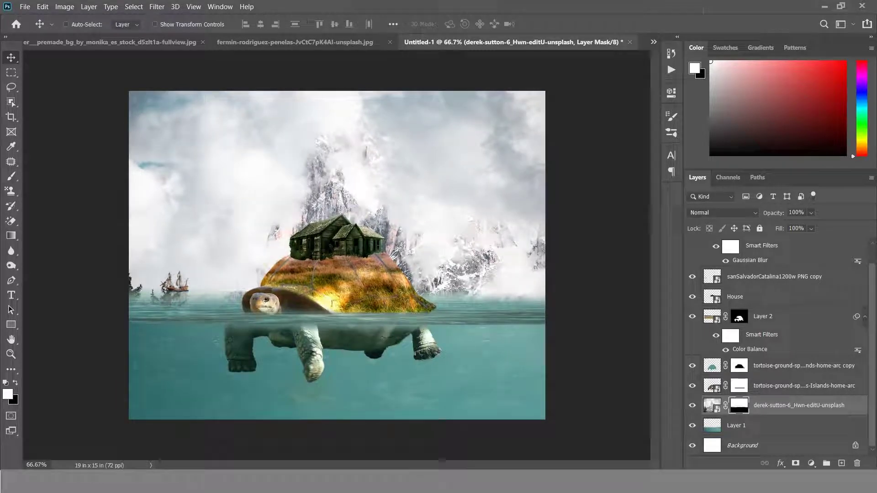
key(ctrl+t)
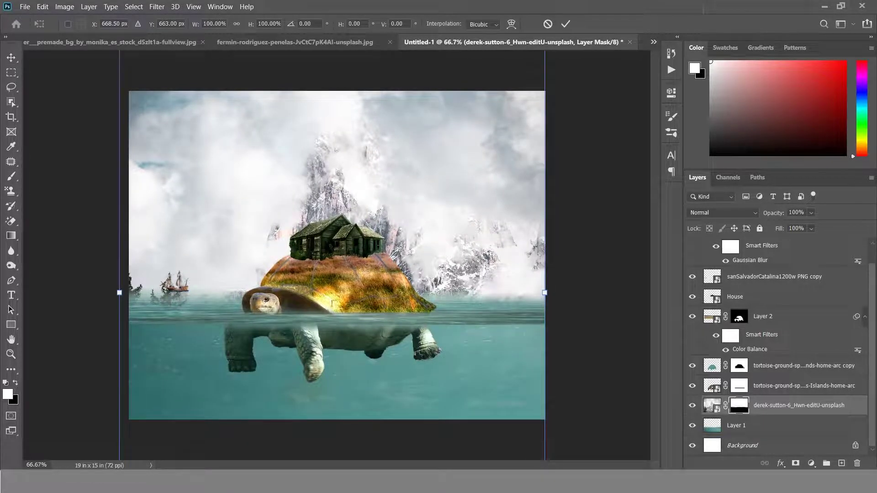
drag(544, 293, 567, 292)
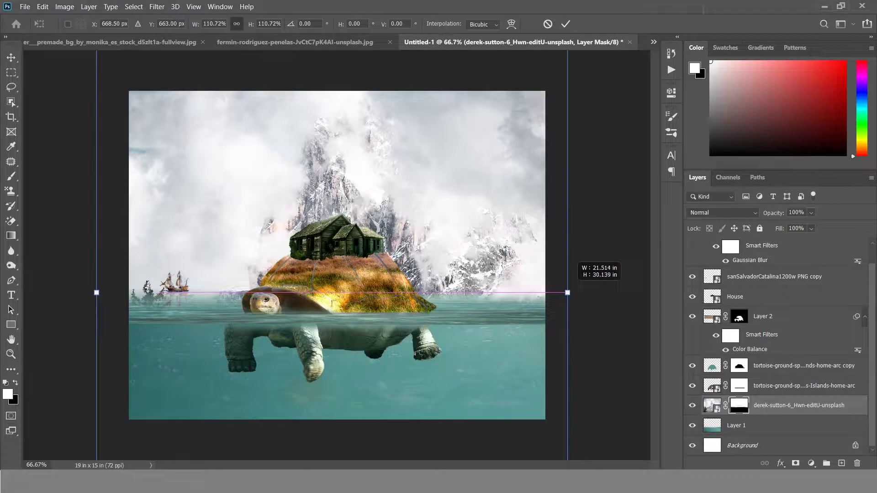
drag(504, 261, 481, 260)
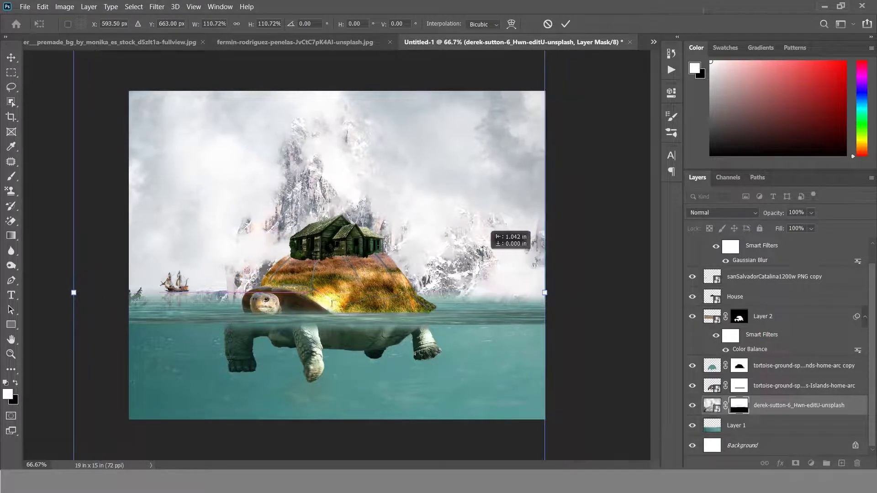
key(Return)
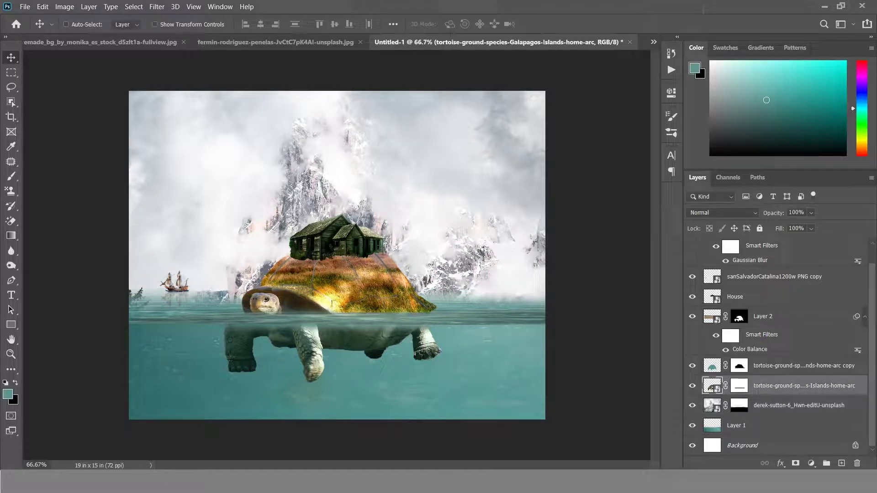
- Scale the tortoise, shell grass and house together to 89.61% and nudge them slightly lower
key(Return)
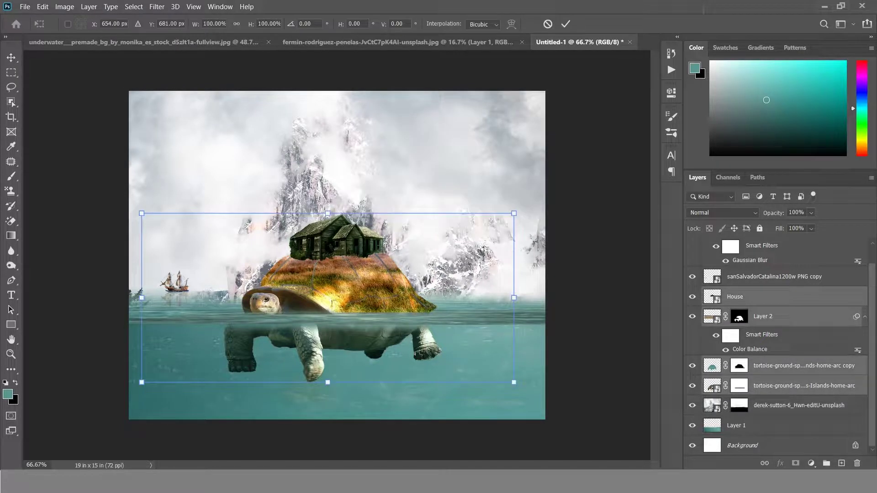
drag(514, 214, 495, 223)
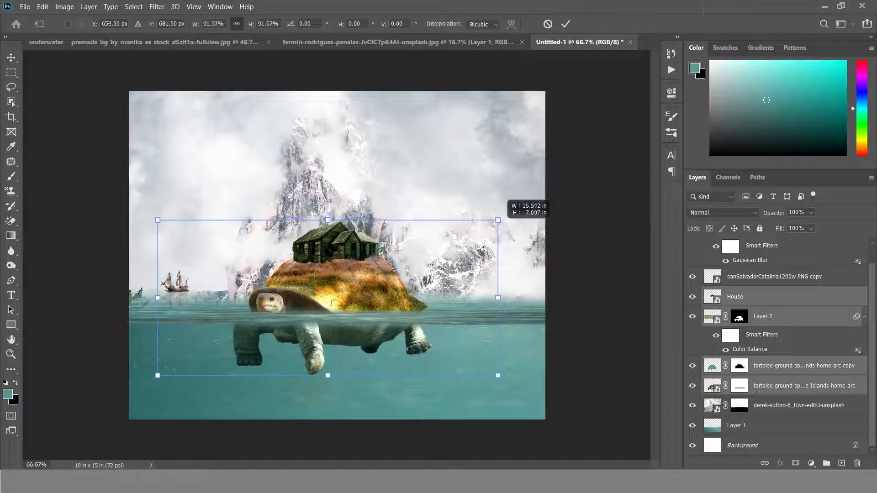
key(Down)
key(Down)
key(Down)
key(Down)
key(Down)
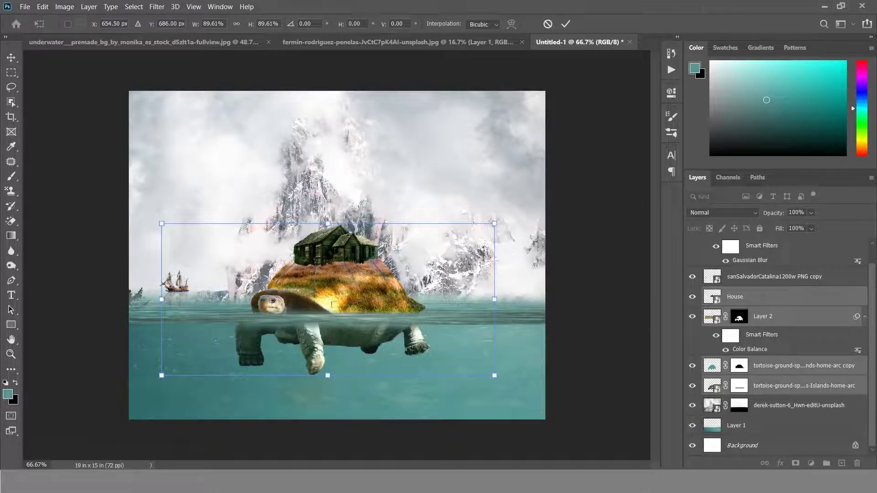
key(Return)
scroll(338, 255, down, 1)
key(ctrl+plus)
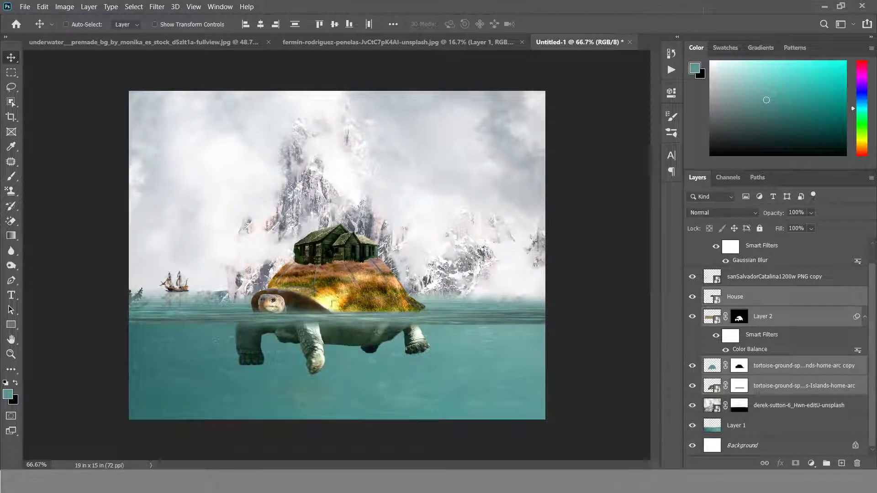
click(736, 297)
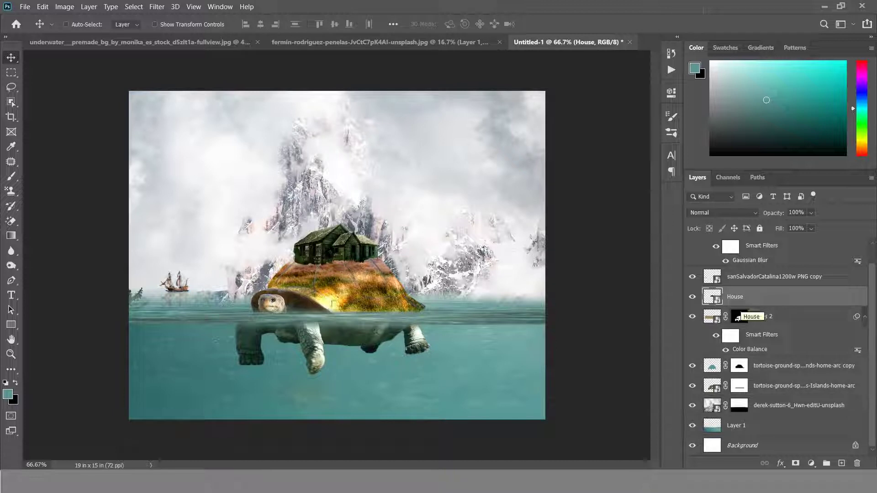
- Apply a Color Balance of -92, -34, +5 to the House layer, cooling it toward cyan
click(65, 6)
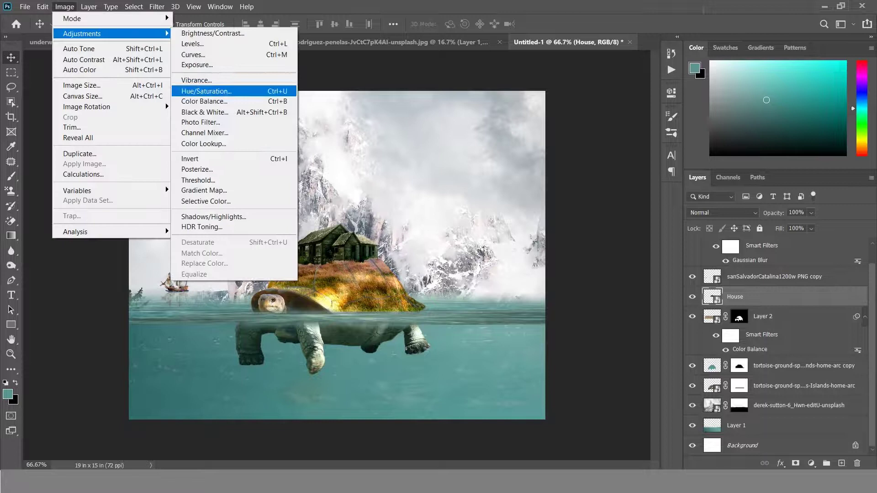
click(205, 101)
drag(452, 161, 461, 174)
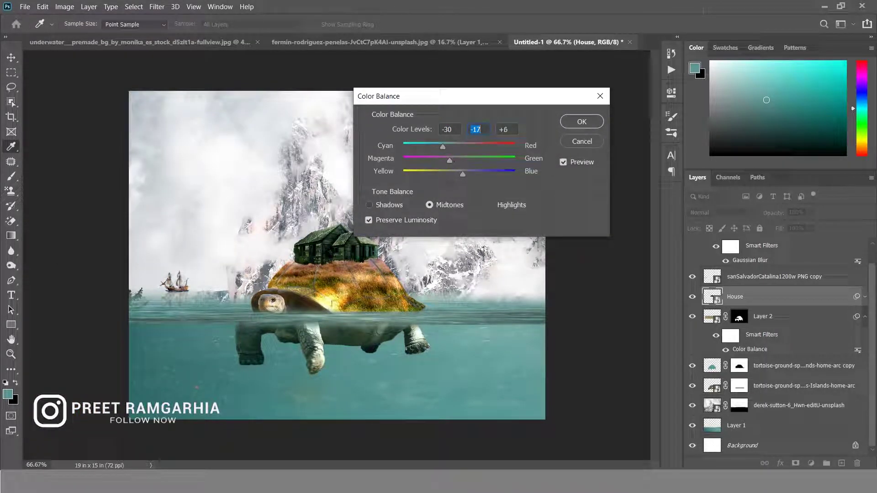
text(-38)
key(Tab)
drag(443, 147, 408, 147)
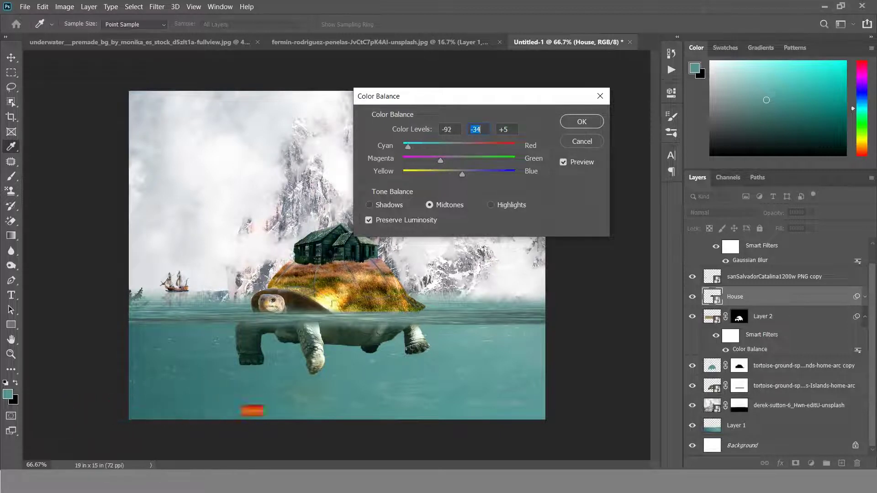
key(Return)
key(v)
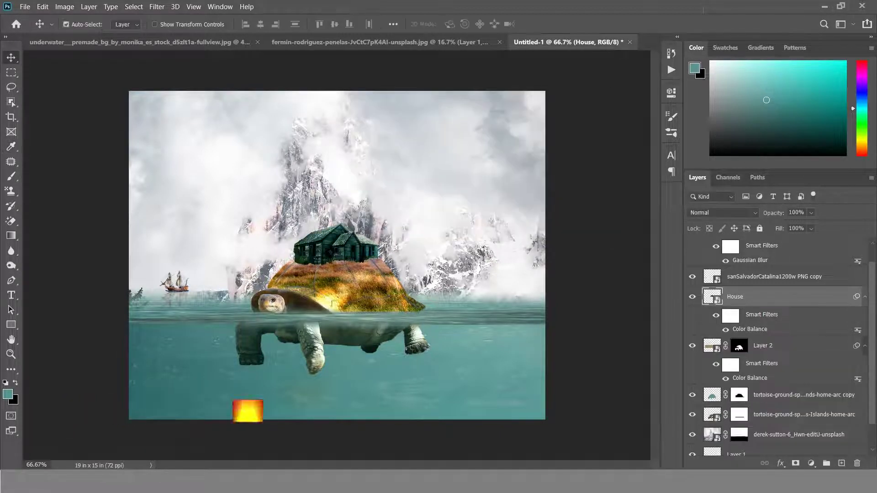
scroll(337, 255, up, 1)
- Embed cloud_PNG4 and scale it down over the house roof
click(25, 7)
click(55, 222)
click(437, 96)
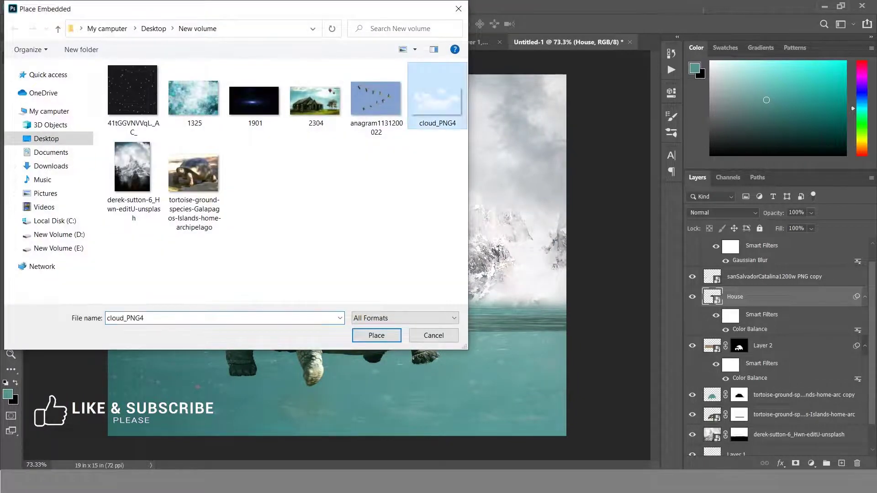
key(Return)
drag(568, 131, 398, 193)
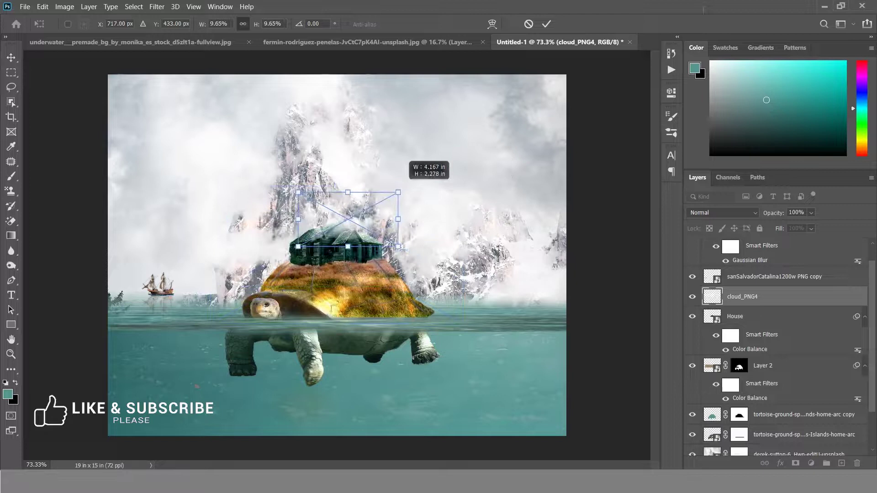
drag(398, 192, 359, 206)
drag(323, 235, 326, 235)
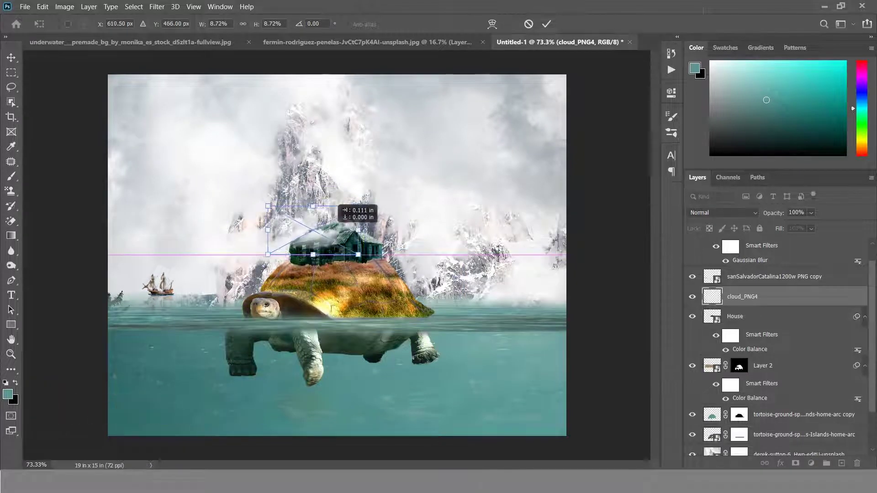
key(Return)
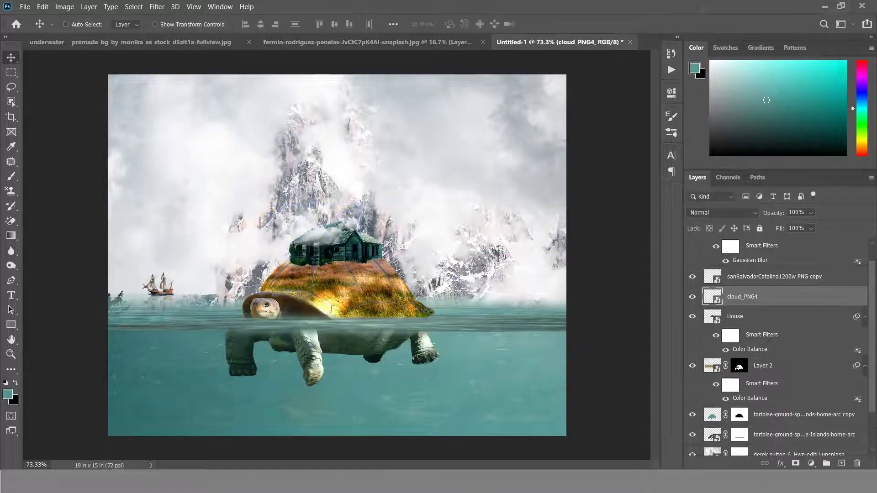
click(25, 6)
click(55, 221)
double_click(386, 88)
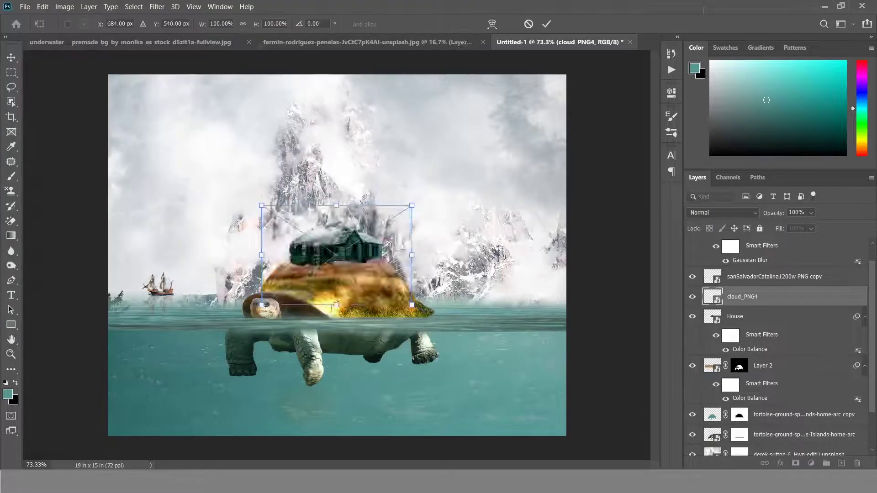
drag(484, 82, 420, 199)
drag(389, 247, 511, 199)
key(Return)
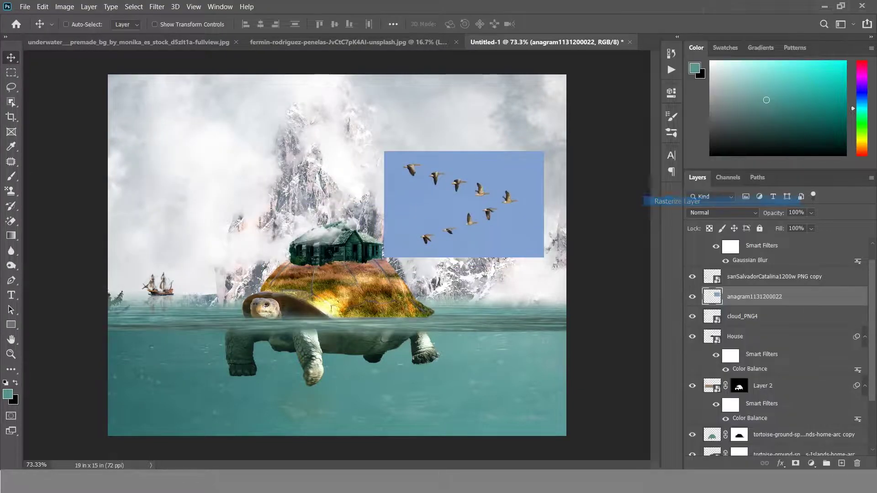
- Magic-erase the birds' blue sky and set the layer to Darken blend mode
click(11, 220)
click(503, 238)
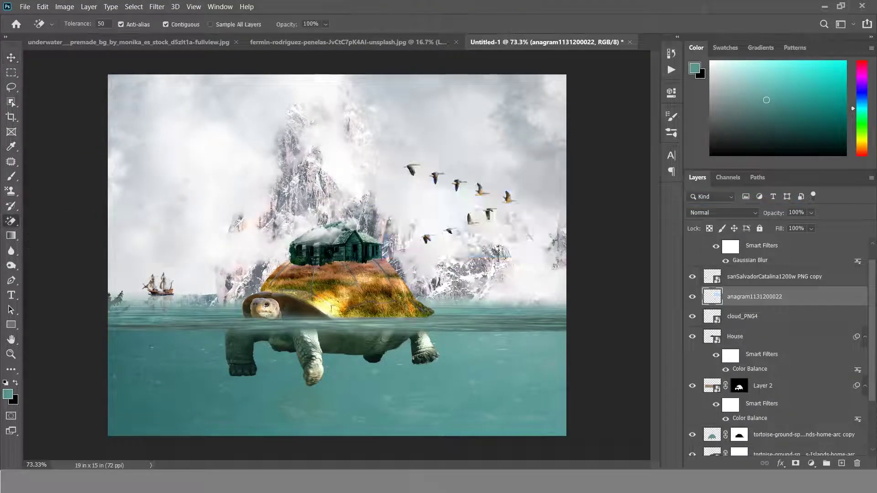
key(v)
click(722, 212)
click(713, 217)
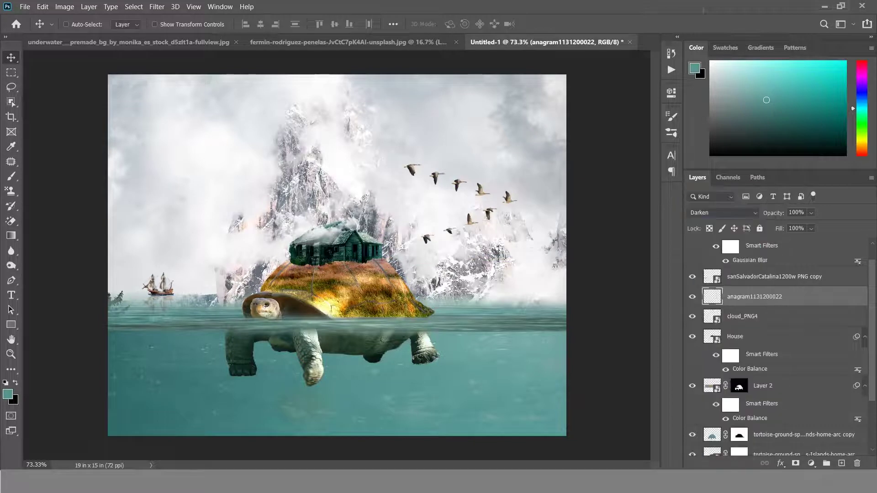
- Shrink the flock to 38.6% in the upper-right sky and convert it to a Smart Object
key(ctrl+t)
mouse_move(512, 245)
mouse_down()
mouse_move(460, 201)
mouse_move(475, 203)
mouse_up()
key(Return)
right_click(761, 296)
click(640, 173)
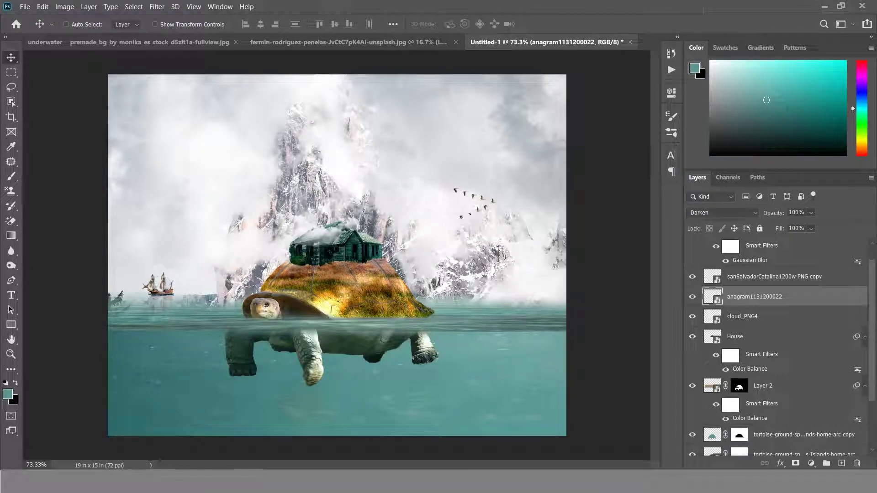
scroll(783, 348, up, 1)
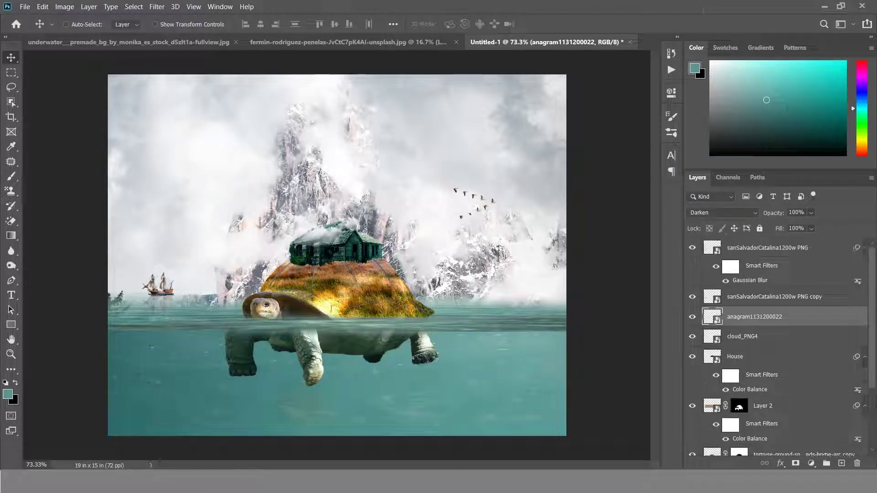
- Lower both sanSalvadorCatalina1200w ship layers about 25 px onto the waterline
click(767, 247)
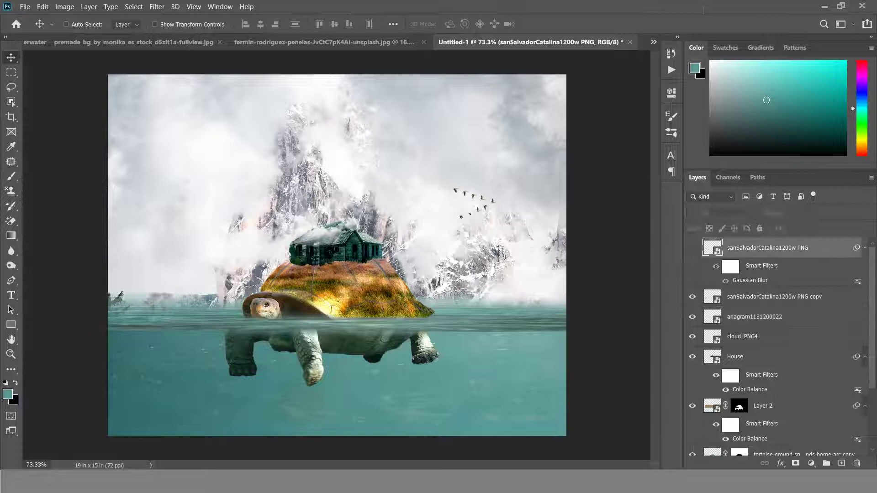
shift+click(774, 296)
drag(160, 286, 160, 297)
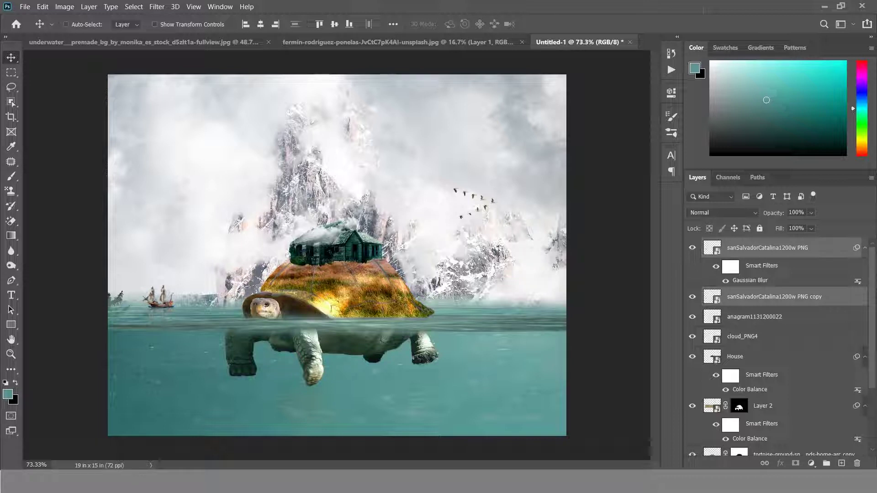
click(768, 247)
- Zoom out to 66.7% and make the House layer active
click(65, 25)
key(ctrl+minus)
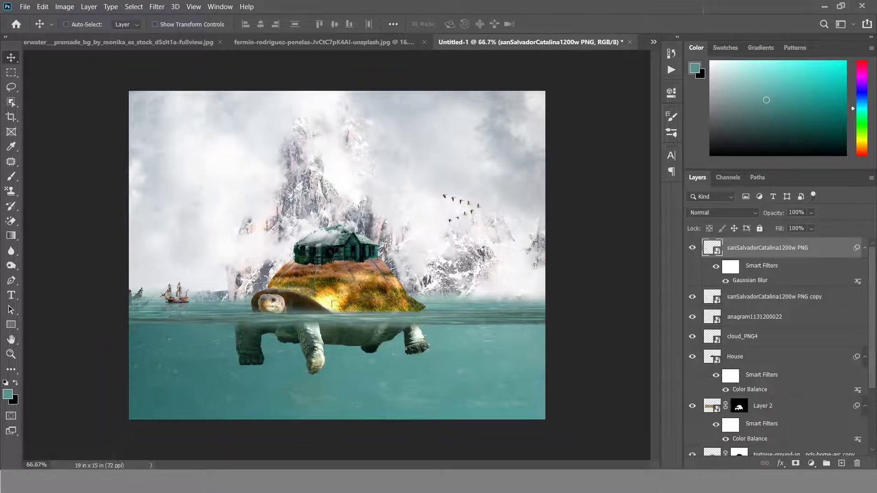
scroll(777, 347, down, 2)
key(alt+comma)
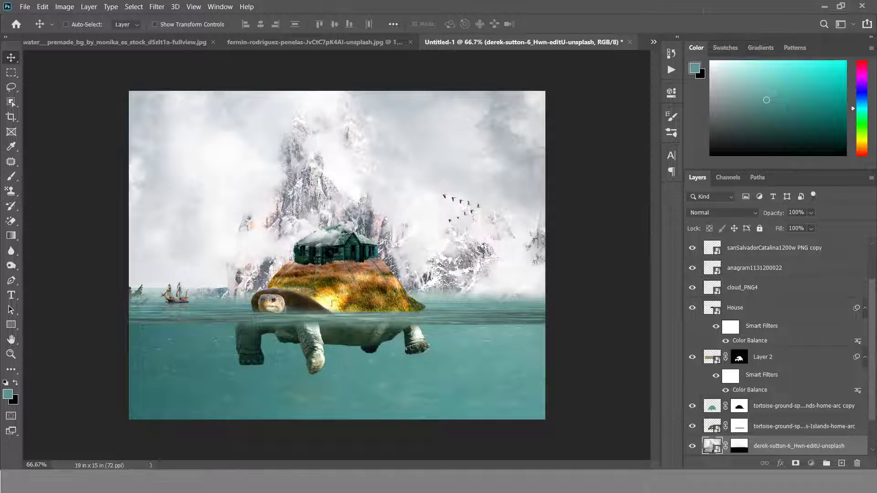
key(alt+bracketright)
key(alt+bracketright)
key(alt+bracketright)
click(25, 6)
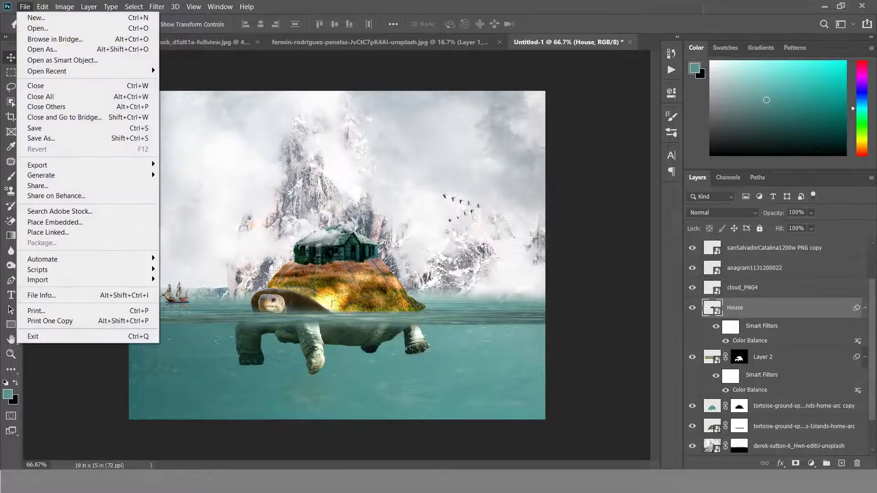
- Place the 1325 texture, scale it over the water, and warp its top edge below the house
click(46, 221)
click(193, 98)
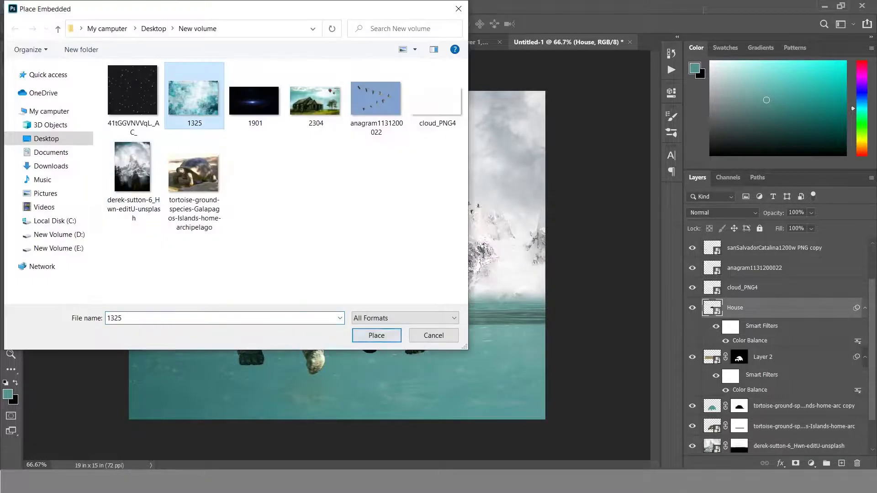
click(376, 335)
drag(545, 113, 510, 306)
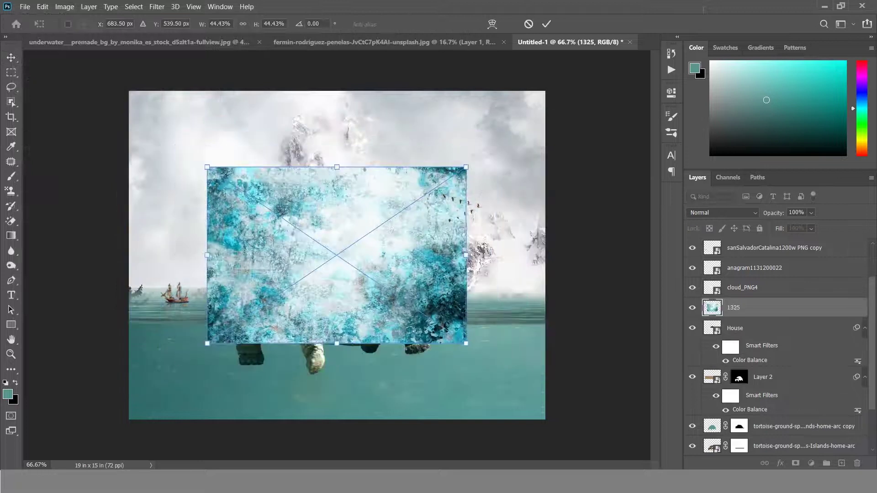
drag(284, 357, 326, 302)
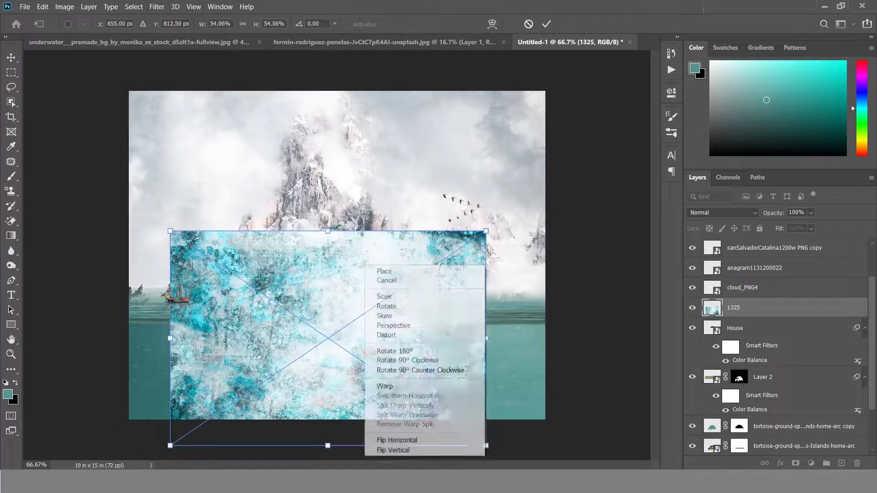
click(492, 24)
drag(276, 231, 265, 284)
mouse_move(381, 230)
mouse_down()
mouse_move(400, 307)
mouse_move(333, 404)
mouse_up()
key(Return)
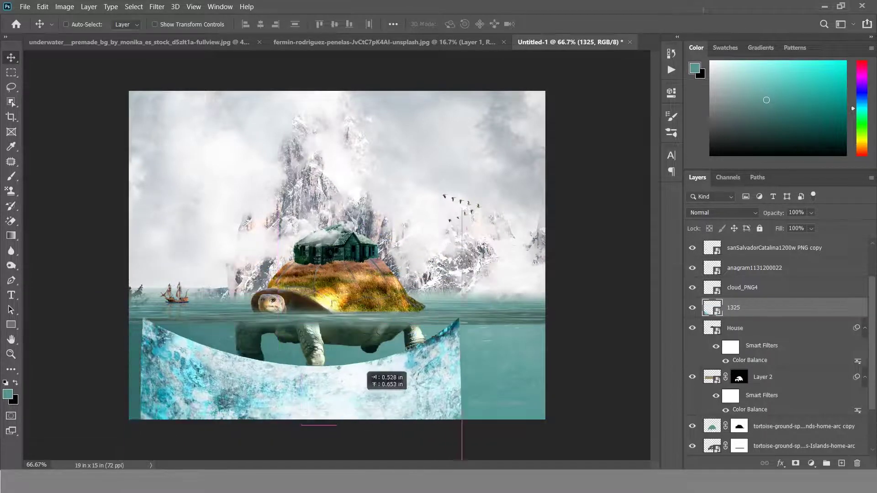
- Set the 1325 layer to Soft Light blending at 68% opacity
click(722, 212)
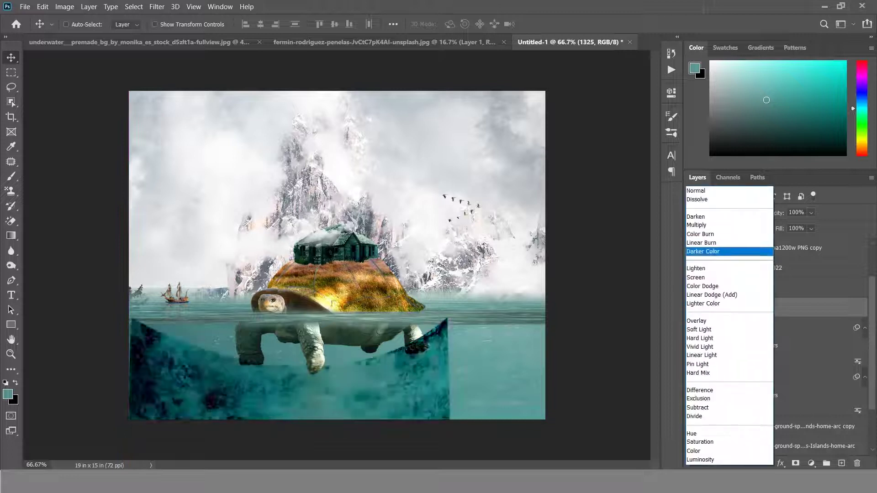
key(Down)
key(Down)
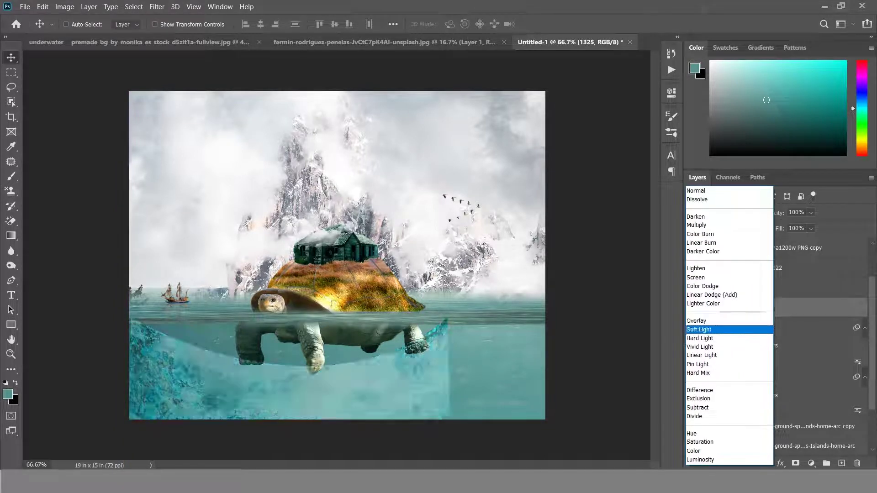
key(Return)
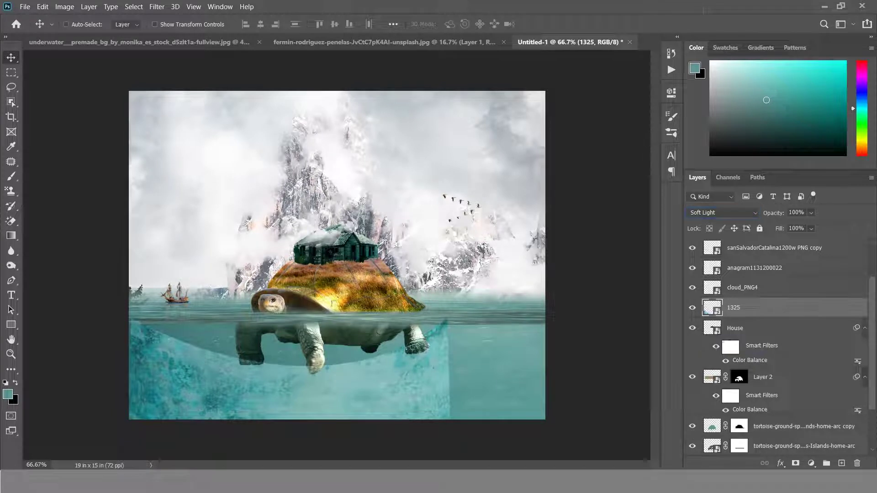
click(811, 213)
drag(825, 226, 805, 226)
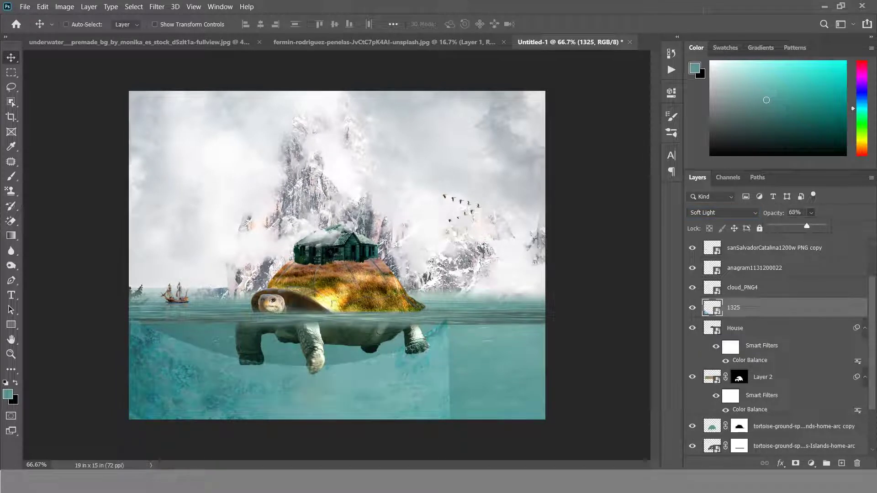
- Add a layer mask and brush away the texture's hard edges and around the turtle's legs
click(796, 463)
click(11, 176)
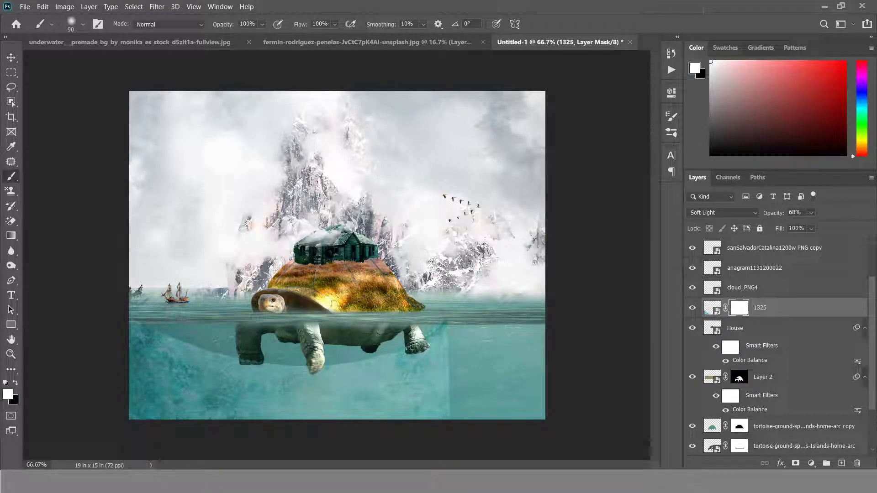
key(x)
drag(137, 325, 442, 327)
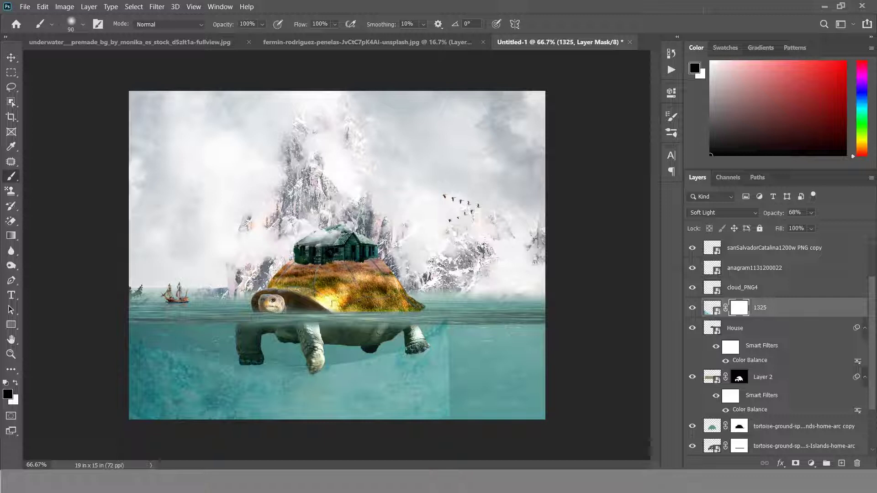
drag(446, 414, 183, 415)
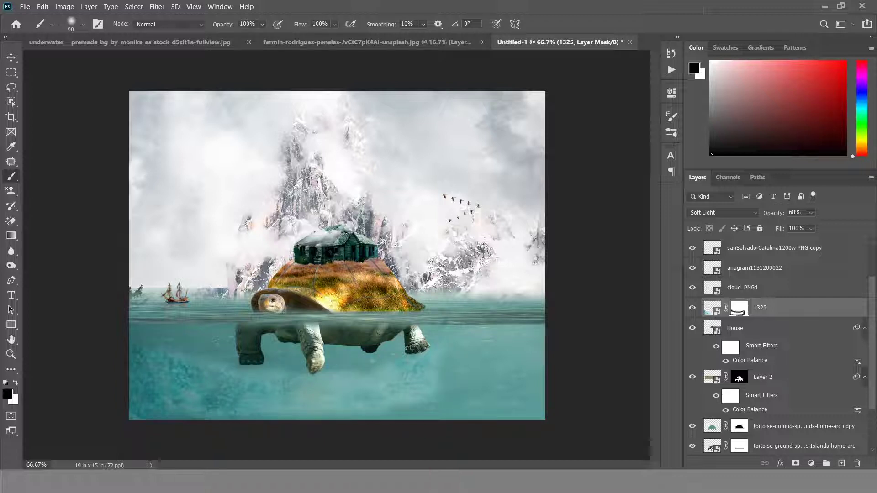
key(v)
key(x)
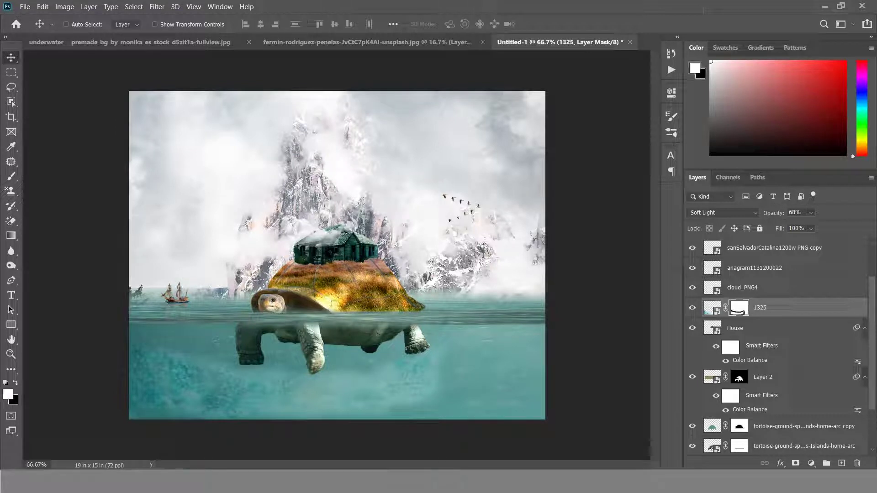
key(b)
drag(411, 416, 215, 418)
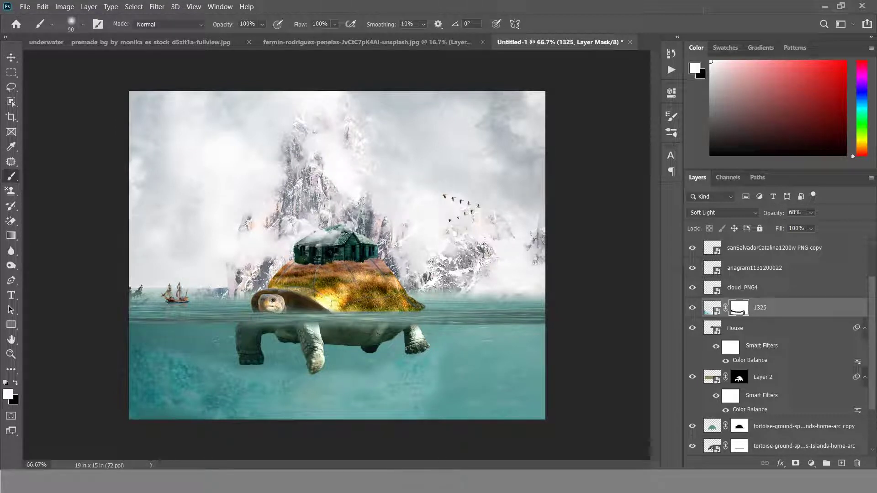
key(x)
mouse_move(311, 380)
mouse_down()
mouse_move(342, 393)
mouse_move(255, 379)
mouse_move(356, 393)
mouse_up()
key(v)
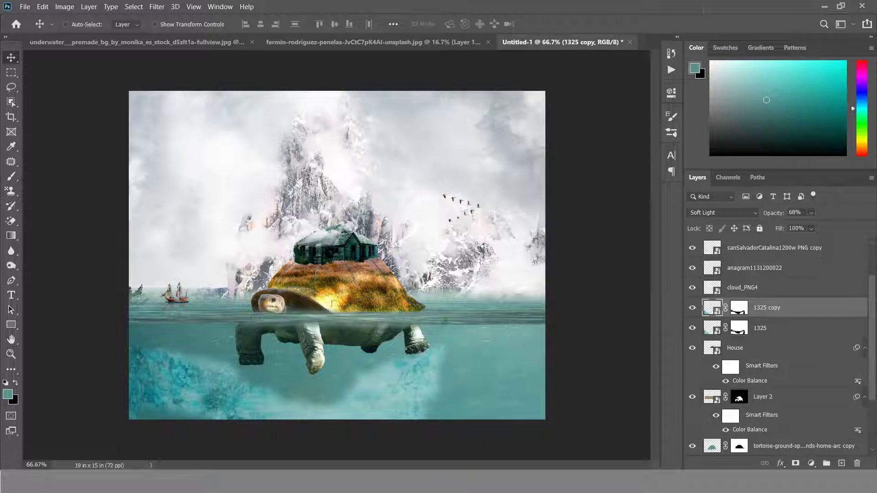
- Lower the 1325 copy to 11% opacity and nudge both water textures slightly
drag(812, 212, 789, 226)
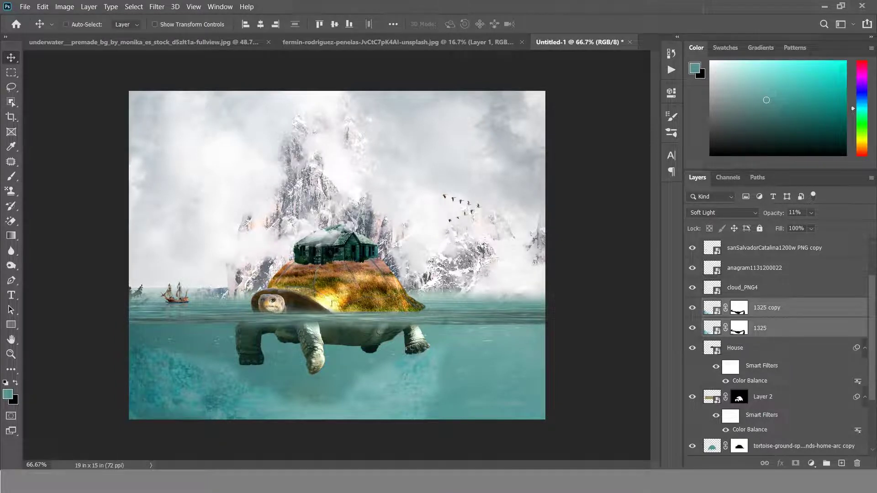
drag(379, 366, 382, 369)
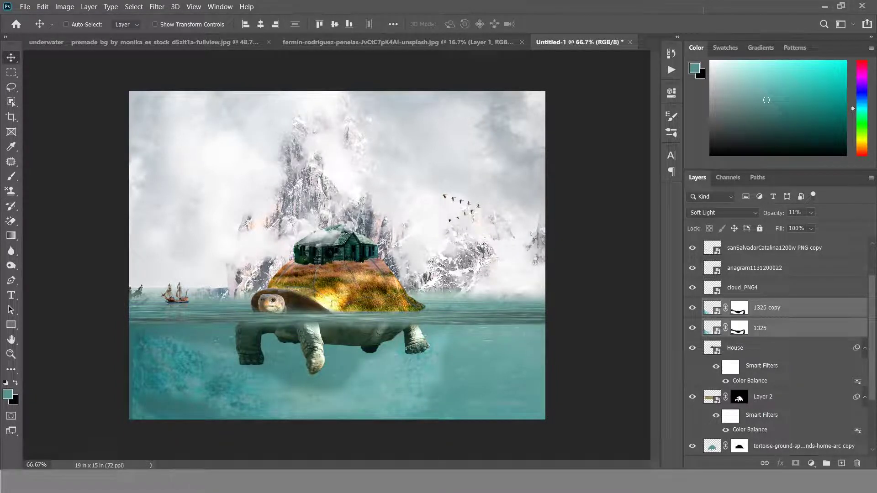
scroll(337, 255, up, 1)
- Paint a trial black dab under the turtle on a new layer, then delete it
scroll(777, 347, down, 3)
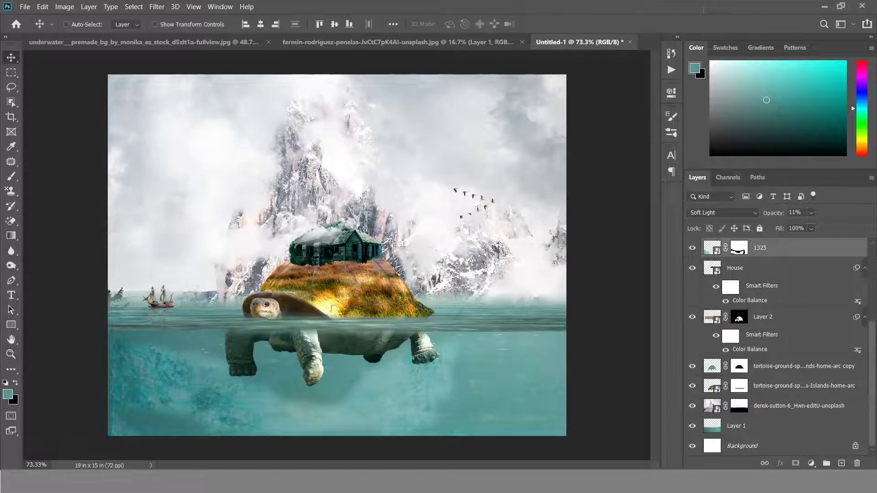
key(ctrl+shift+alt+n)
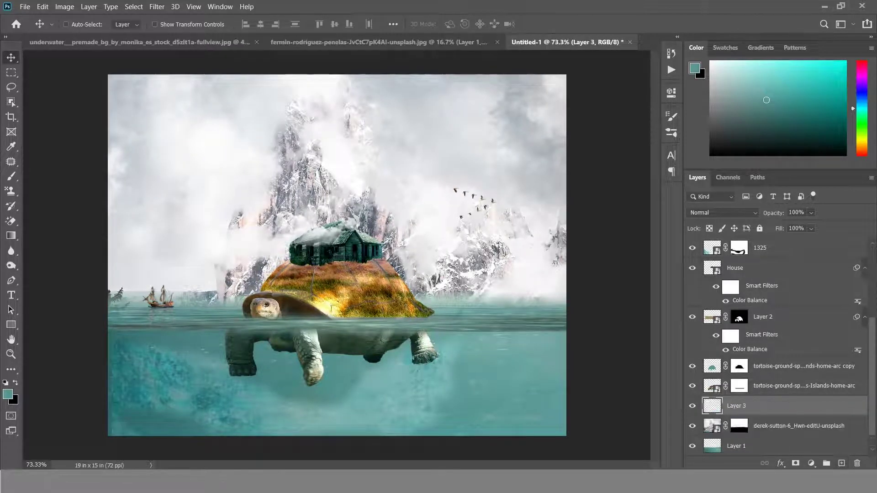
key(b)
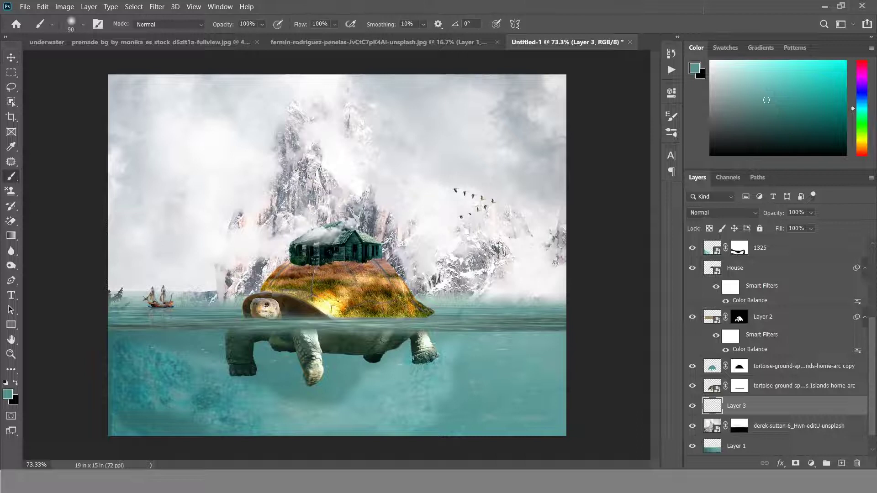
key(x)
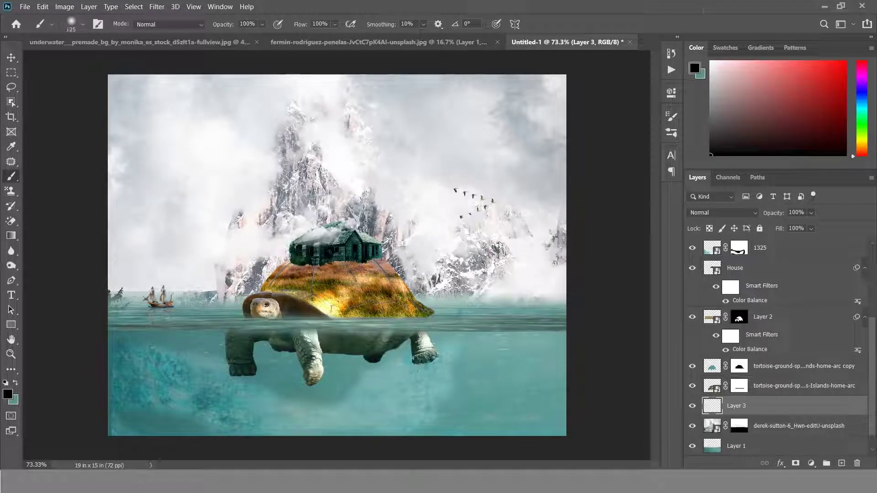
click(241, 386)
key(v)
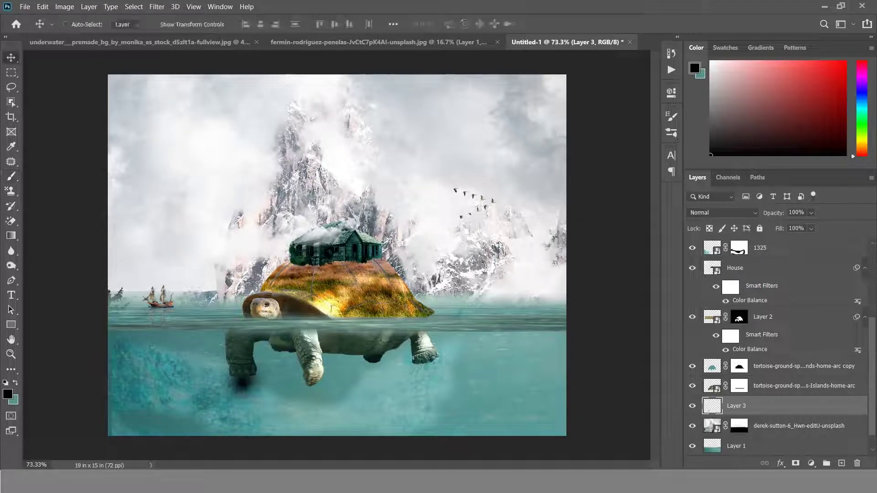
key(ctrl+t)
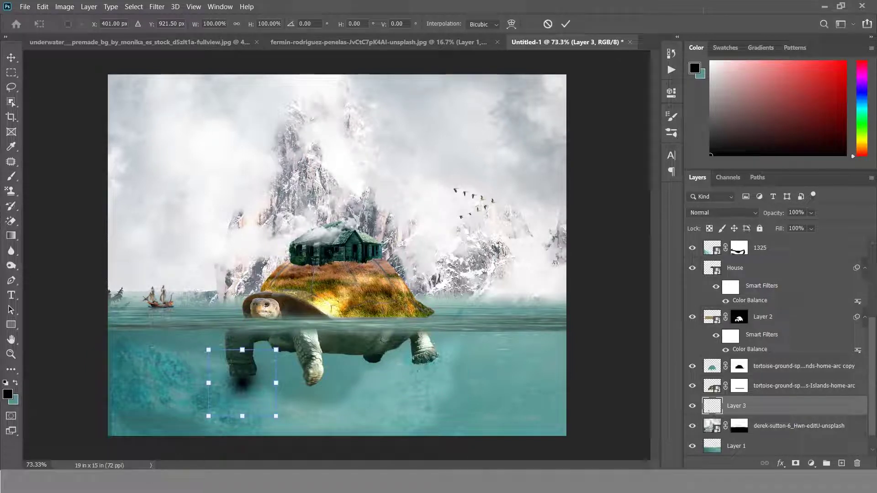
key(Escape)
key(Delete)
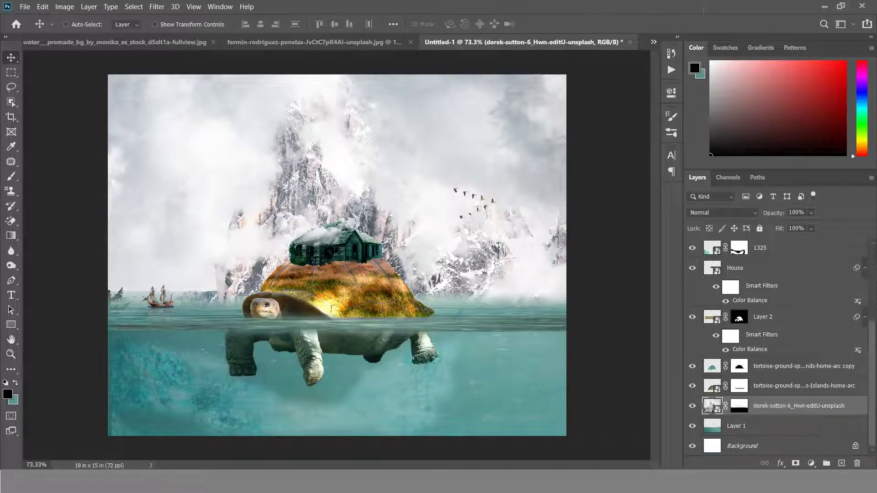
- Paint a 65%-opacity black shadow on a new layer and flatten it under the feet
key(b)
click(263, 25)
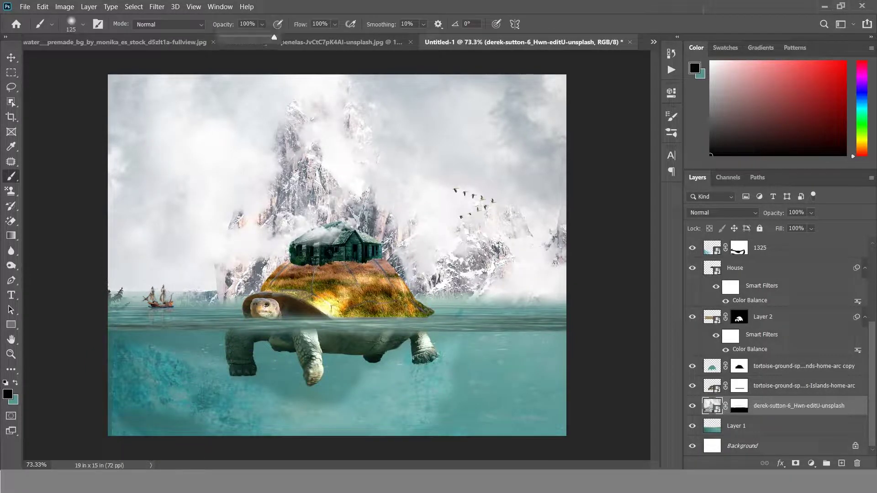
drag(277, 36, 256, 37)
key(ctrl+shift+alt+n)
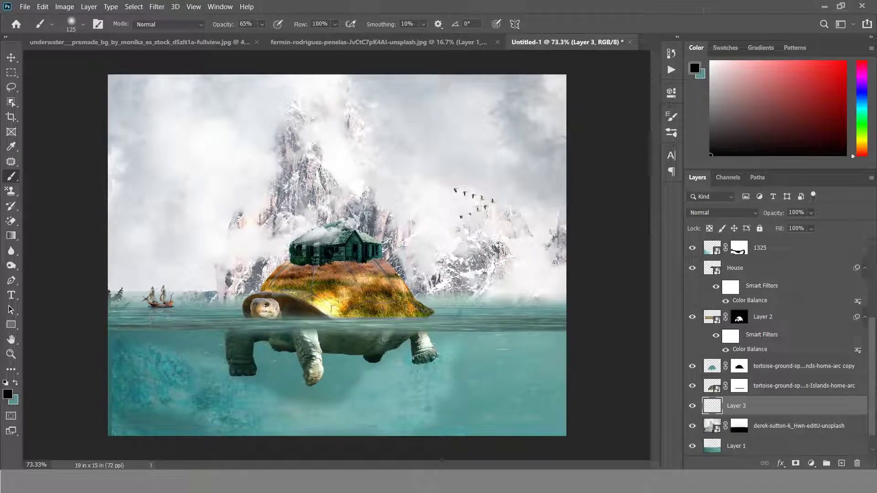
drag(232, 368, 256, 393)
key(ctrl+t)
mouse_move(244, 347)
mouse_down()
mouse_move(244, 392)
mouse_move(256, 374)
mouse_move(248, 374)
mouse_move(300, 378)
mouse_move(253, 367)
mouse_move(254, 377)
mouse_up()
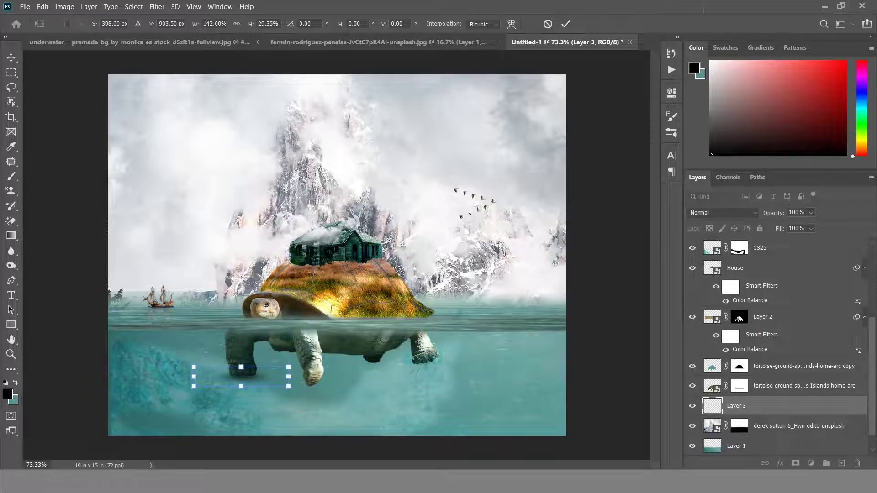
key(Return)
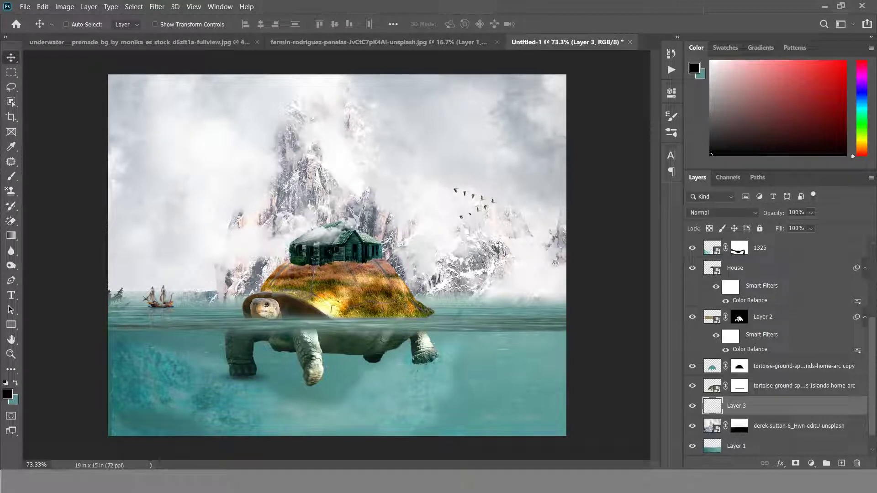
- Duplicate the shadow under the feet, skew it, shift it right, and set 80% opacity
key(ctrl+j)
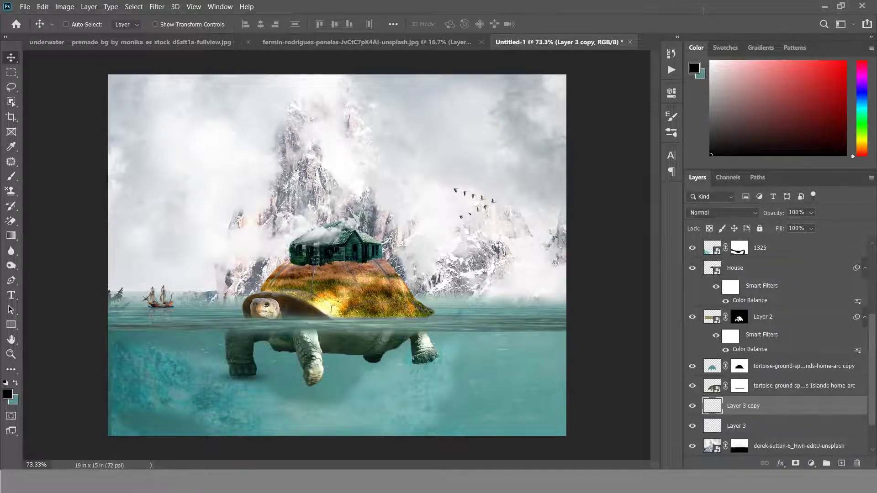
drag(352, 361, 402, 361)
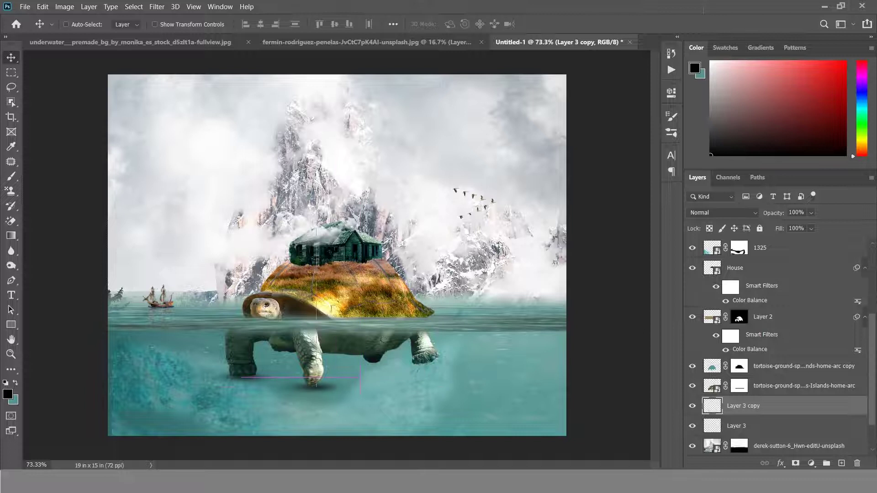
key(ctrl+t)
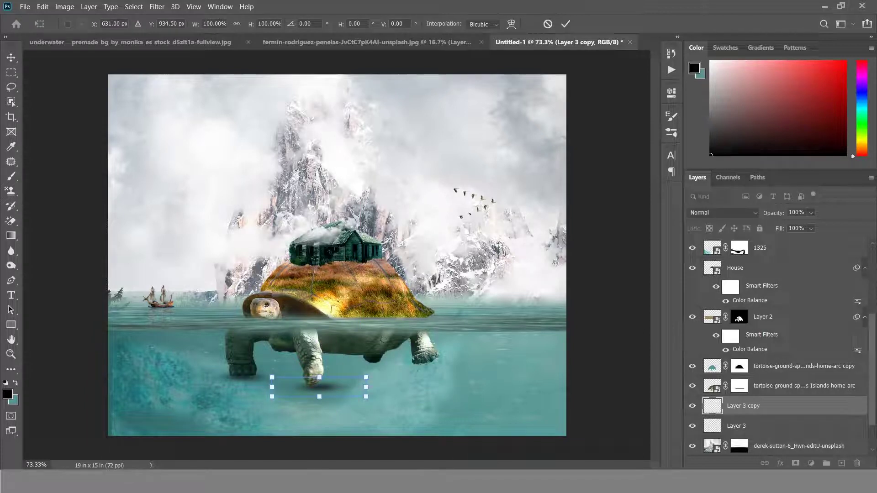
drag(366, 377, 365, 330)
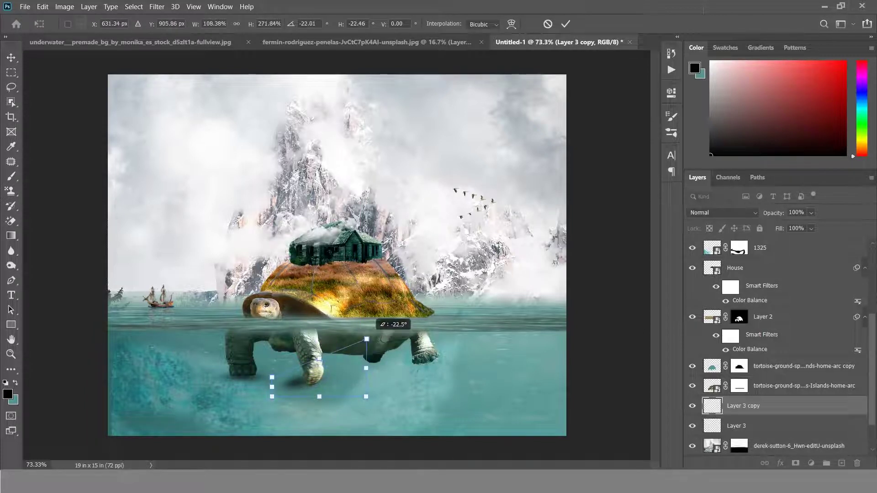
drag(285, 350, 304, 352)
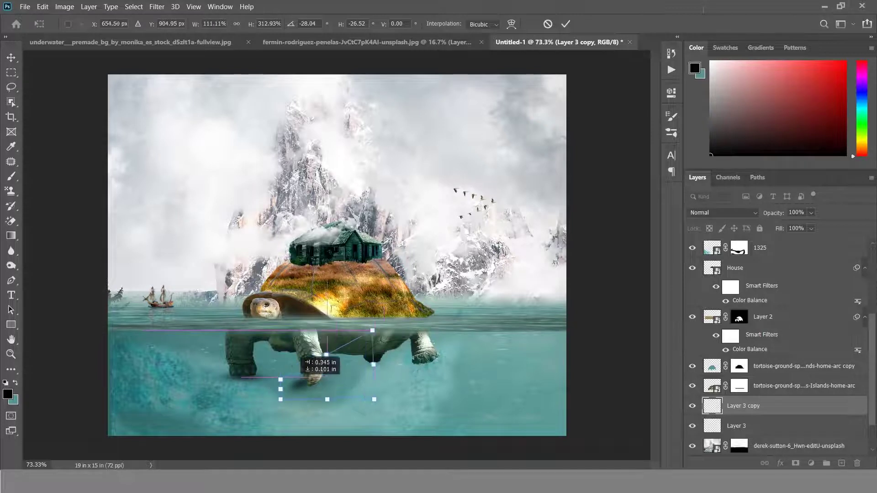
key(Return)
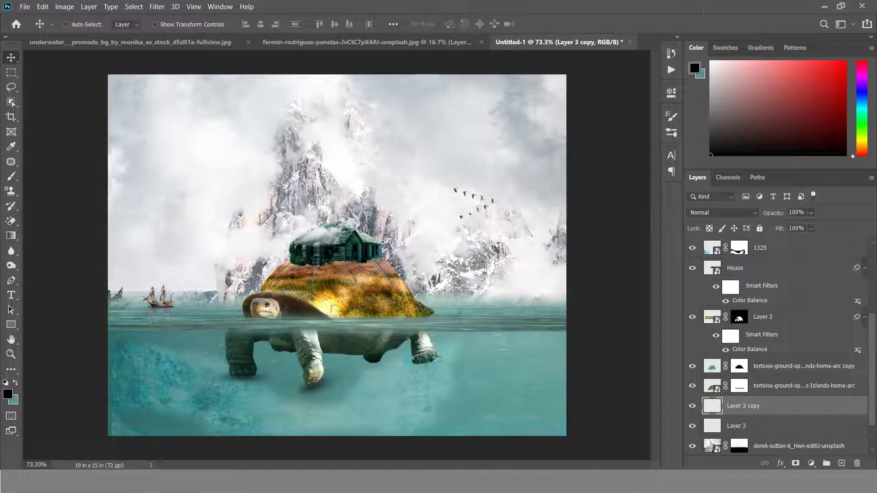
click(811, 213)
drag(825, 226, 813, 226)
key(Return)
- Place the 41tGGVNVVqL_AC_ snow image above the sanSalvadorCatalina1200w layer
scroll(776, 347, up, 3)
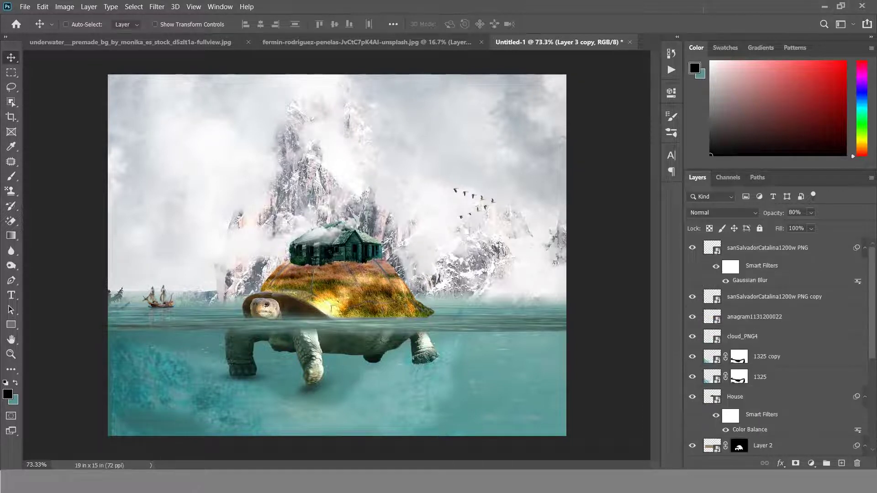
click(768, 248)
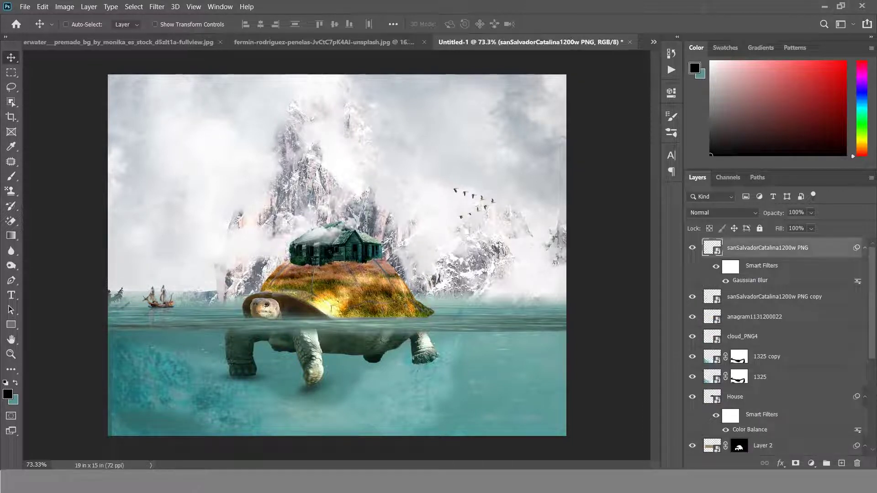
click(25, 7)
click(55, 222)
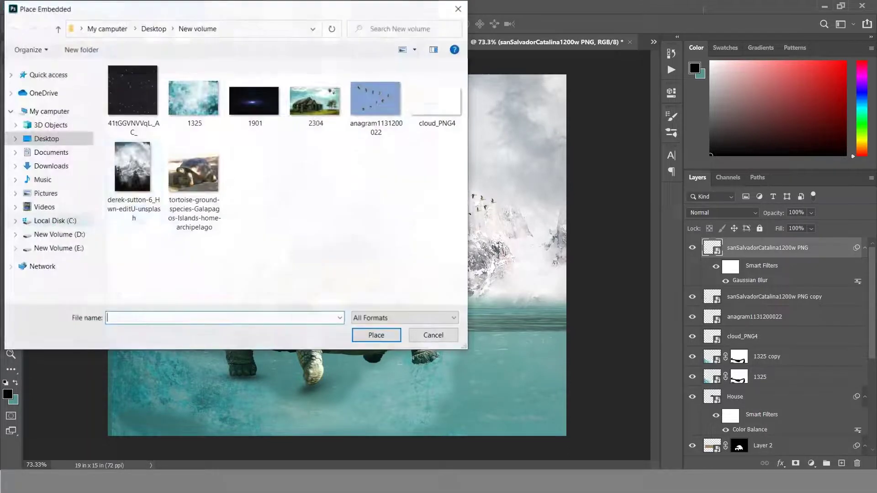
click(132, 92)
double_click(162, 84)
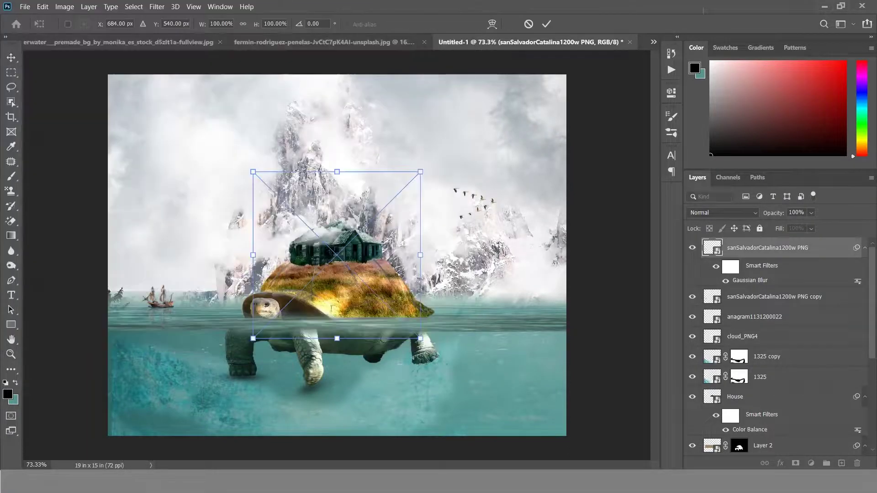
key(Return)
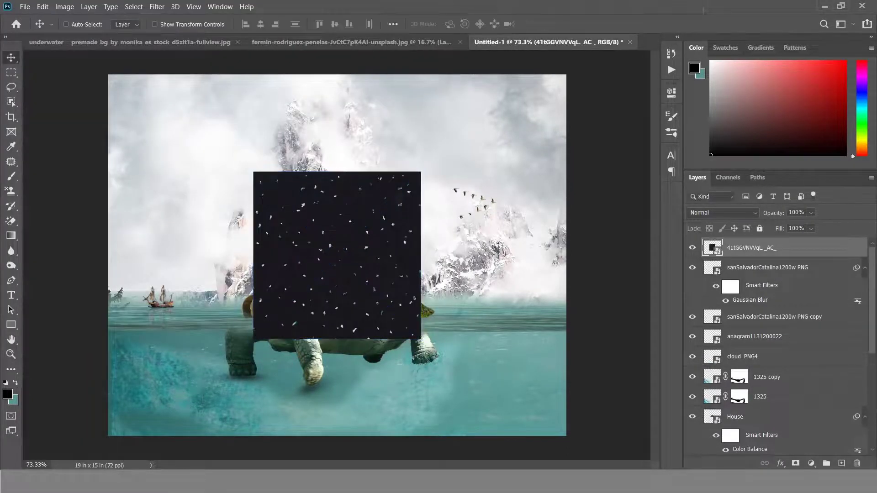
- Rasterize the snow layer and erase its black background with the Magic Eraser
right_click(757, 247)
click(629, 201)
click(11, 221)
click(336, 256)
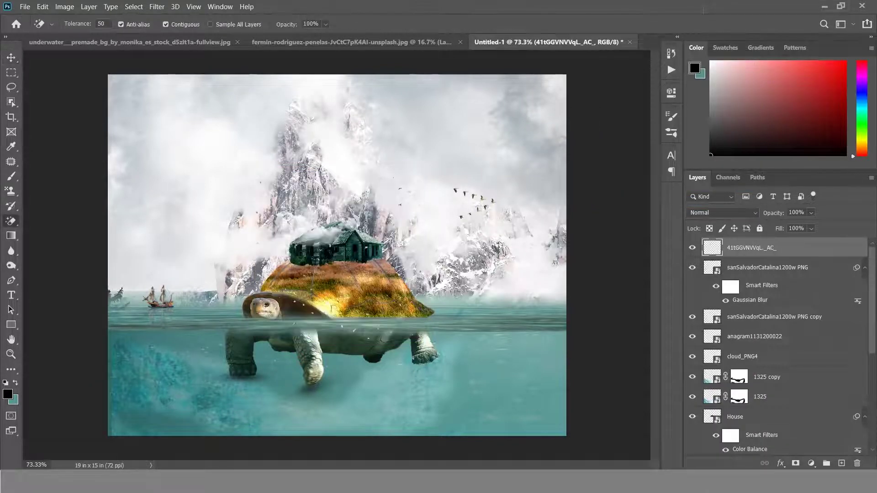
key(v)
right_click(785, 245)
click(648, 148)
- Set the snow layer's blending mode to Color Dodge
click(722, 212)
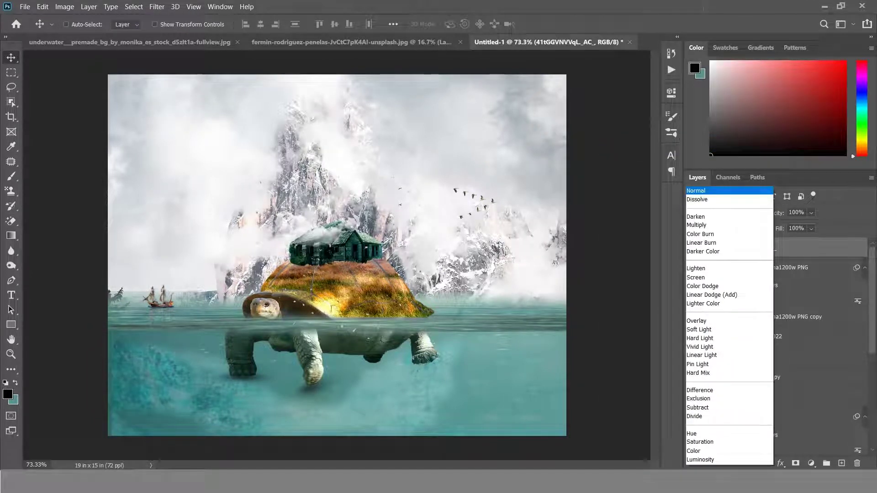
key(Down)
key(Down)
key(Down)
key(Down)
key(Down)
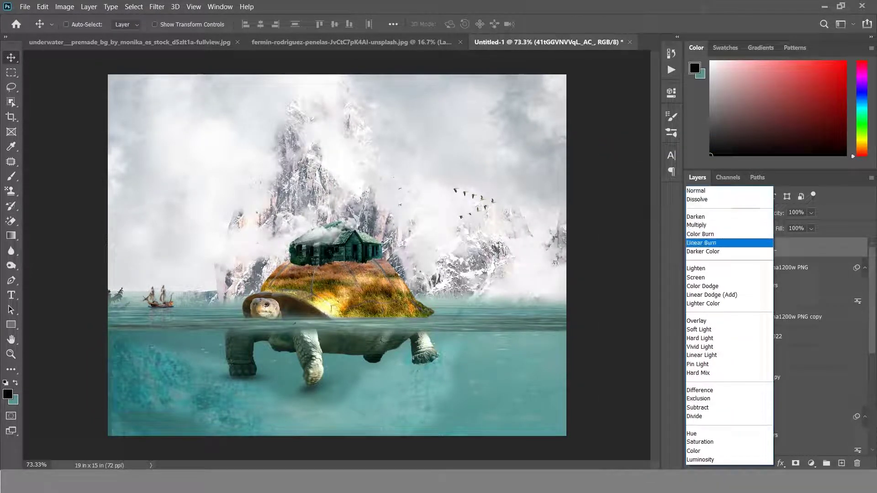
key(Down)
key(Down)
key(Down)
key(Down)
key(Return)
- Scale the snow to about 137.6% and move it over the lower-left water
key(ctrl+t)
drag(445, 255, 551, 183)
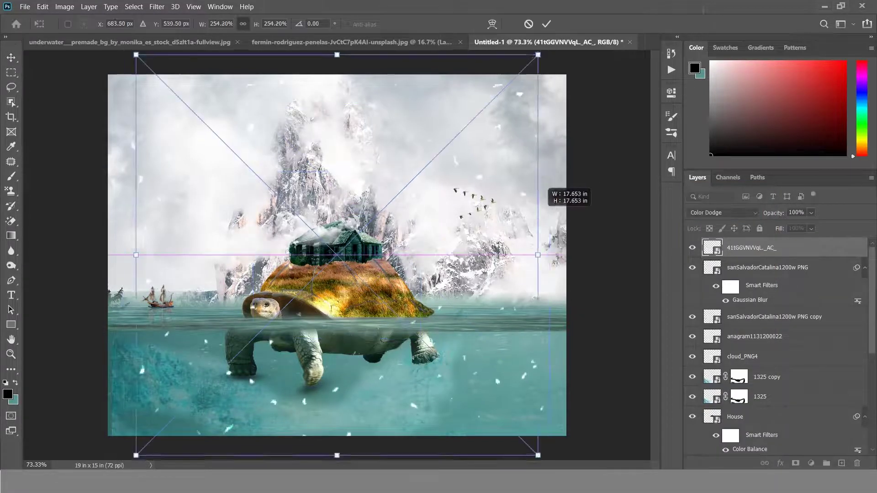
drag(550, 183, 498, 199)
drag(496, 255, 412, 220)
drag(372, 242, 280, 265)
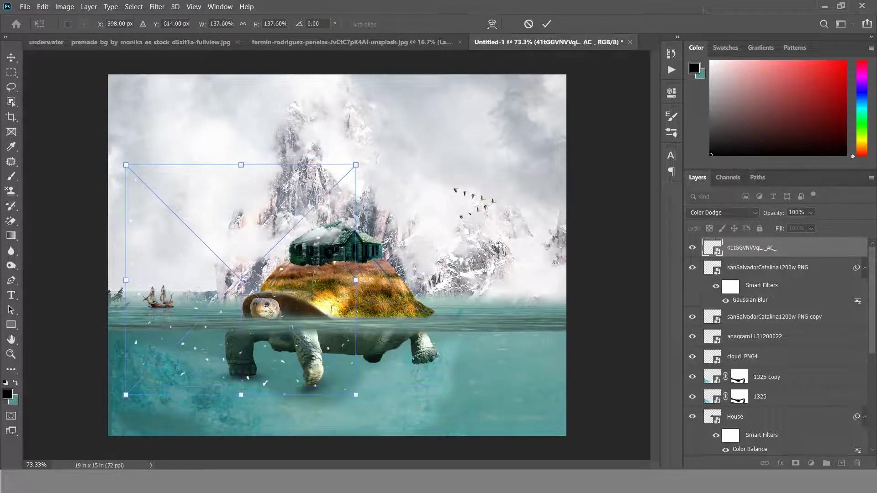
key(Return)
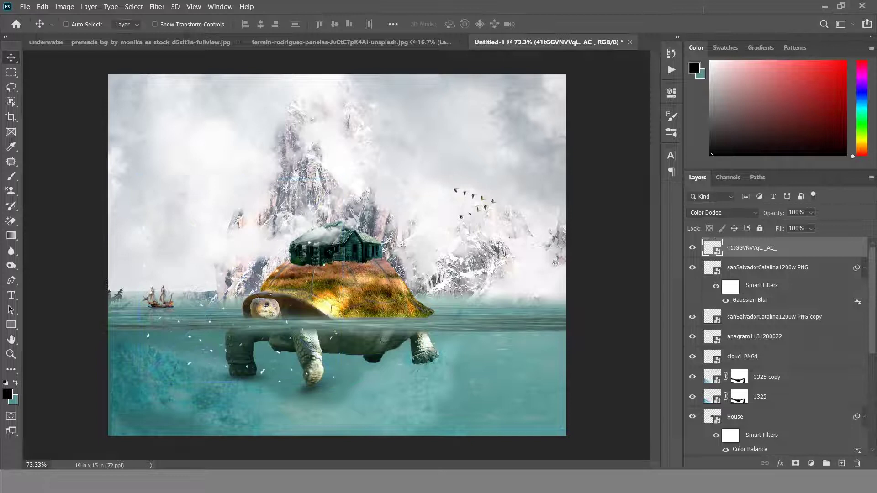
- Duplicate the snow about 7.8 in to the right and merge both copies
drag(293, 229, 480, 229)
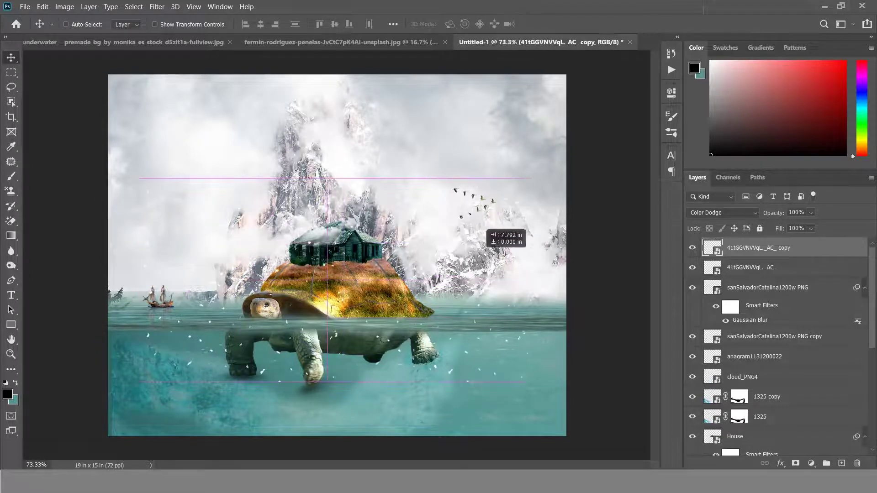
drag(480, 226, 480, 226)
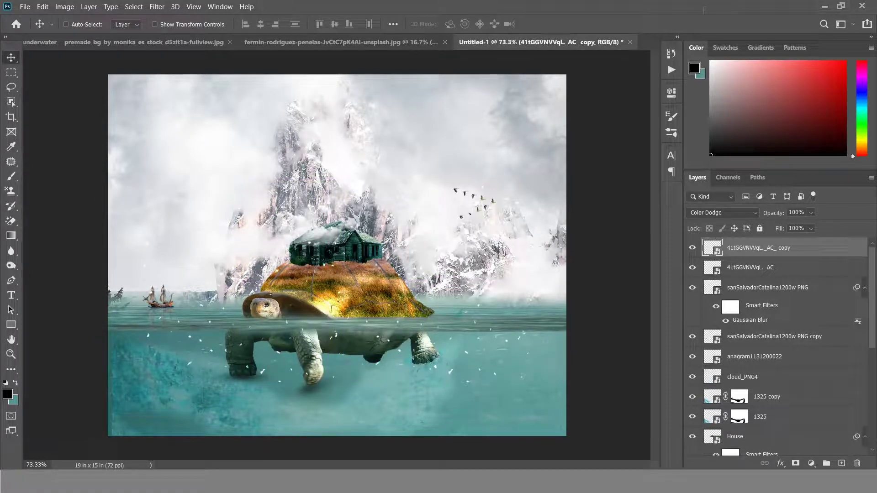
right_click(763, 248)
click(639, 109)
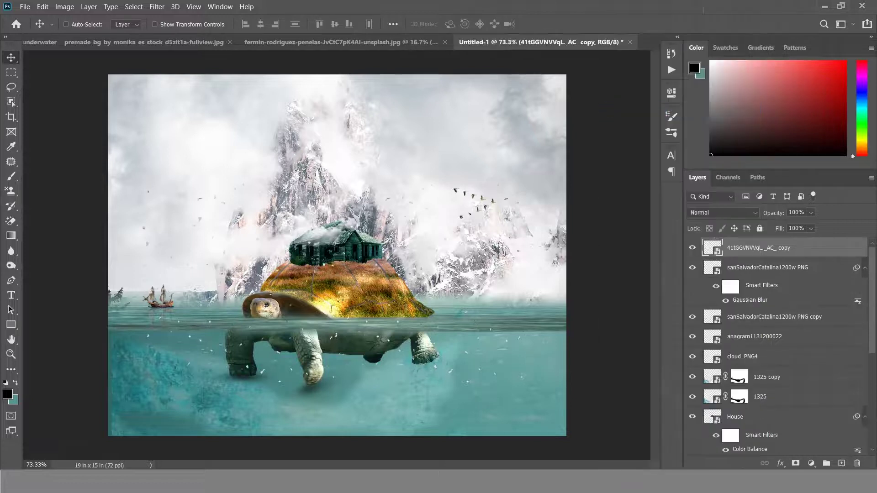
- Rotate the merged snow layer about -15.65° and add a white layer mask
key(ctrl+t)
mouse_move(544, 185)
mouse_down()
mouse_move(504, 137)
mouse_move(498, 96)
mouse_up()
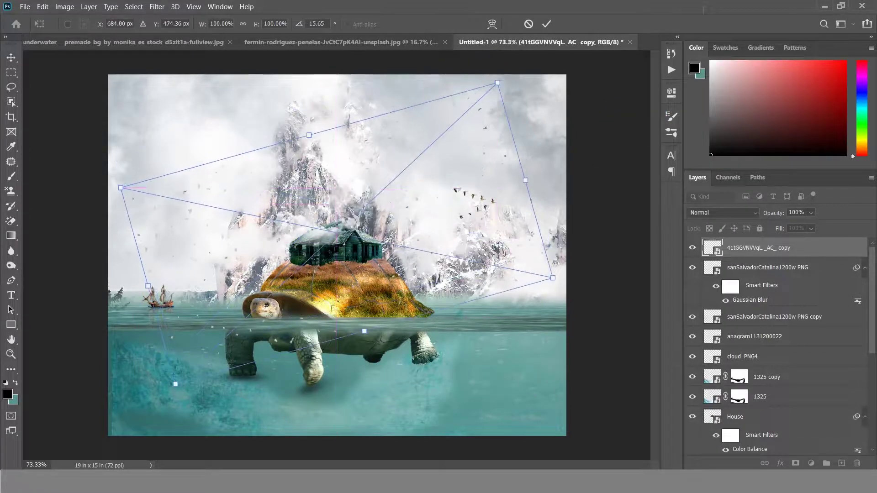
key(Return)
click(795, 463)
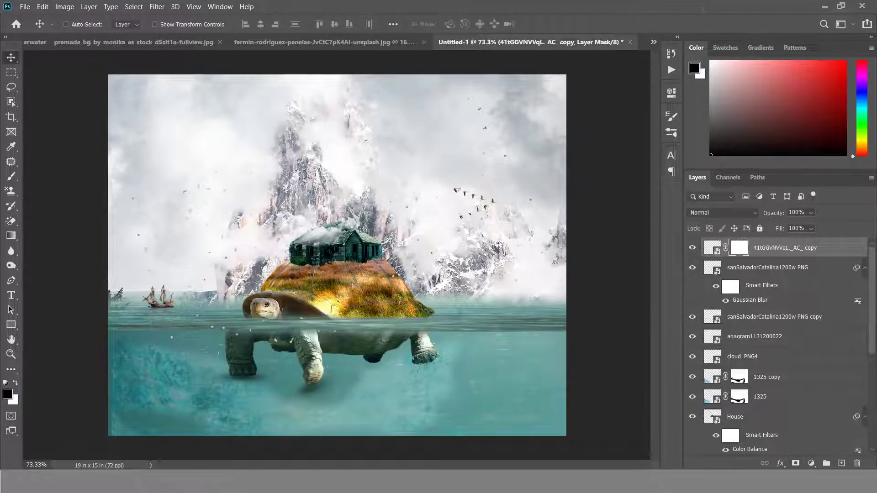
click(11, 147)
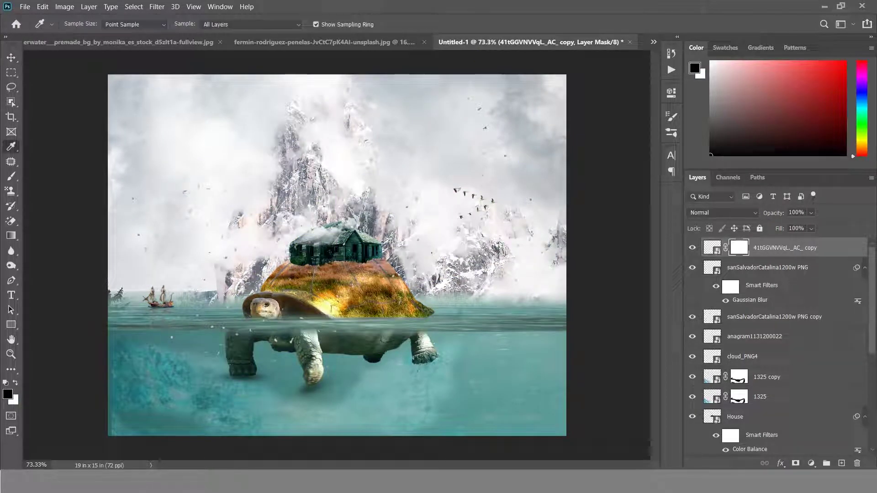
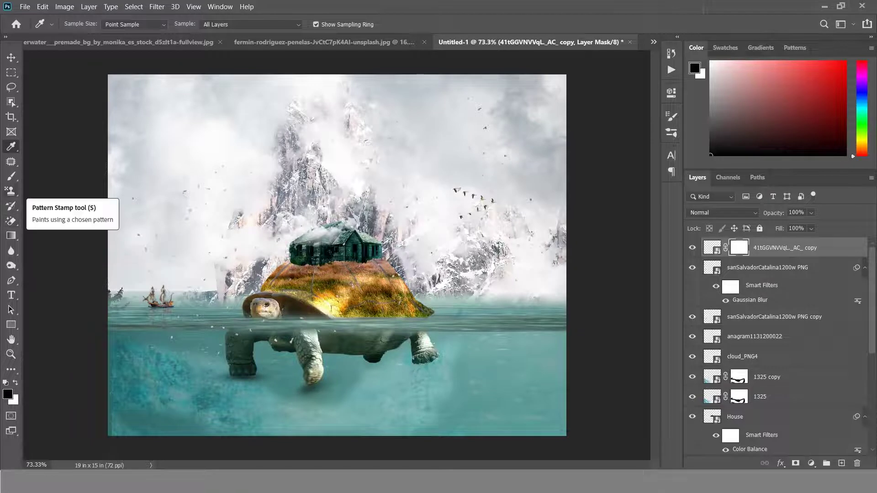
- Paint black at 70% brush opacity on the 41tGGVNVVqL._AC_ copy layer mask, then zoom out
click(12, 176)
click(262, 24)
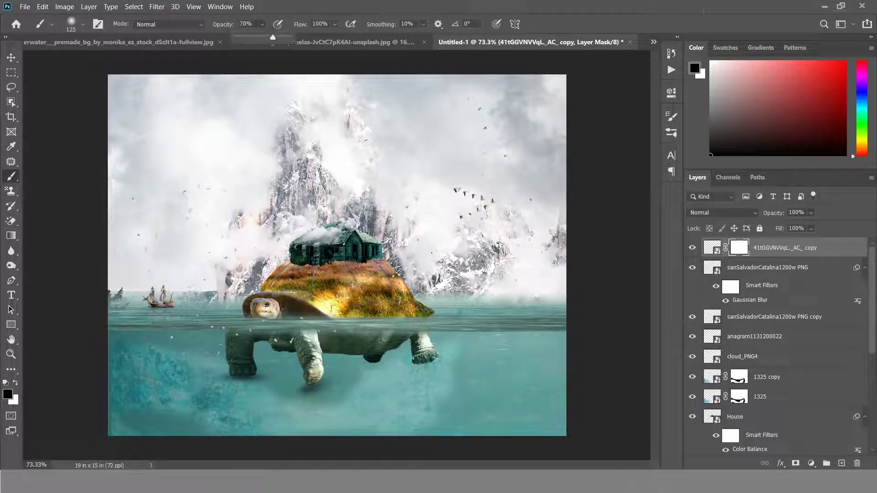
key(Return)
drag(470, 137, 183, 210)
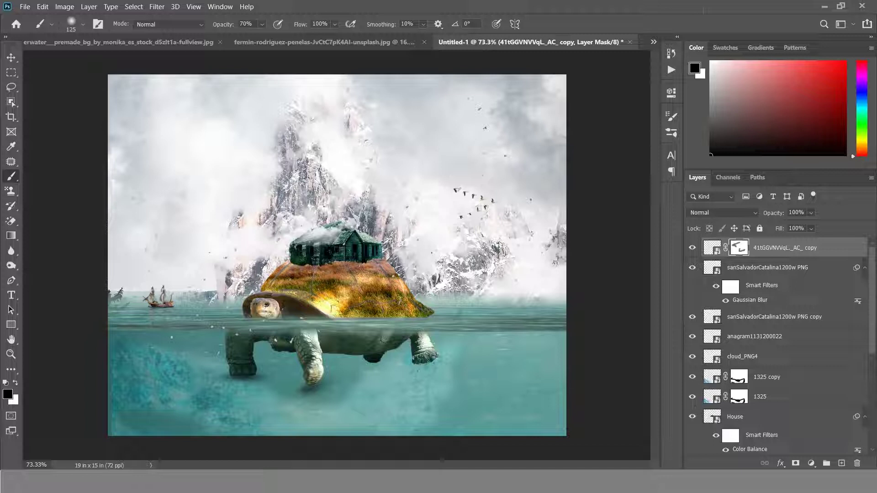
key(v)
key(ctrl+minus)
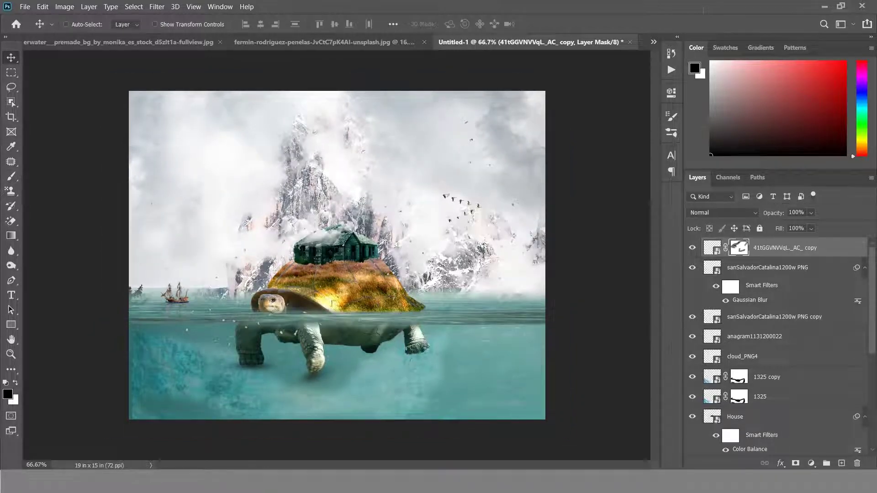
scroll(777, 347, down, 2)
- Add a new layer above derek-sutton and fill the sky down to the horizon with black
scroll(777, 347, down, 2)
scroll(776, 348, down, 2)
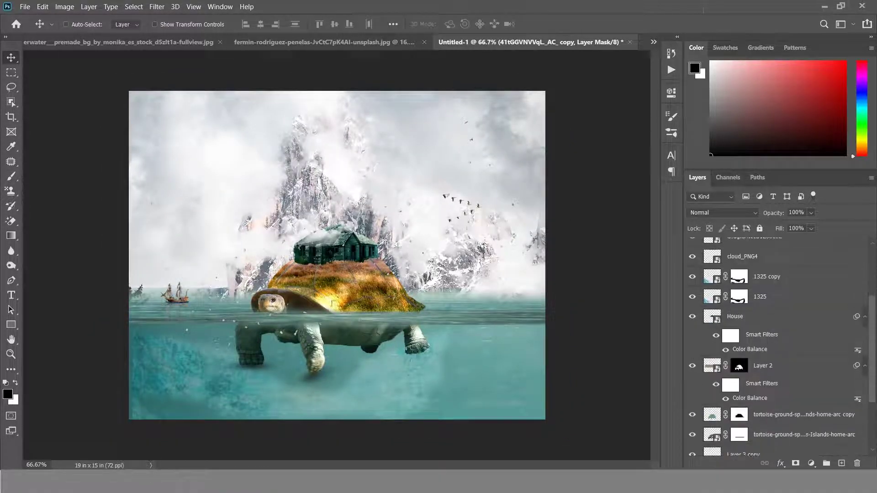
scroll(777, 348, down, 2)
scroll(777, 347, down, 1)
click(712, 405)
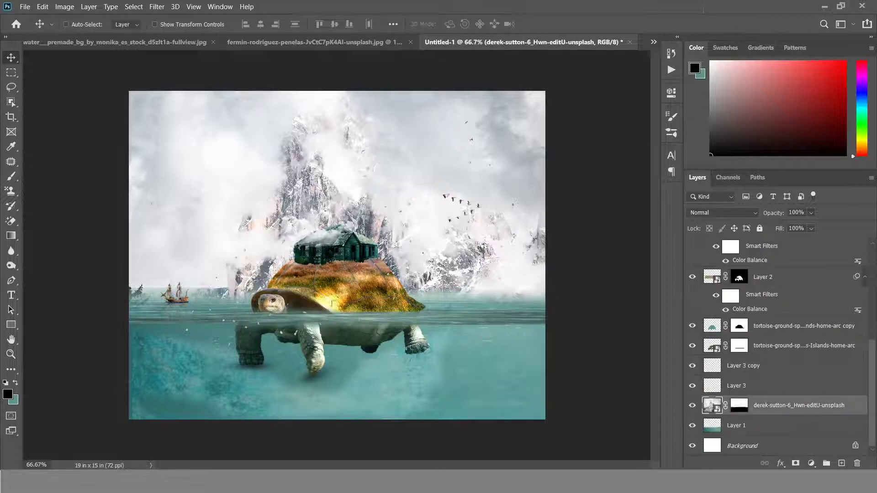
click(842, 463)
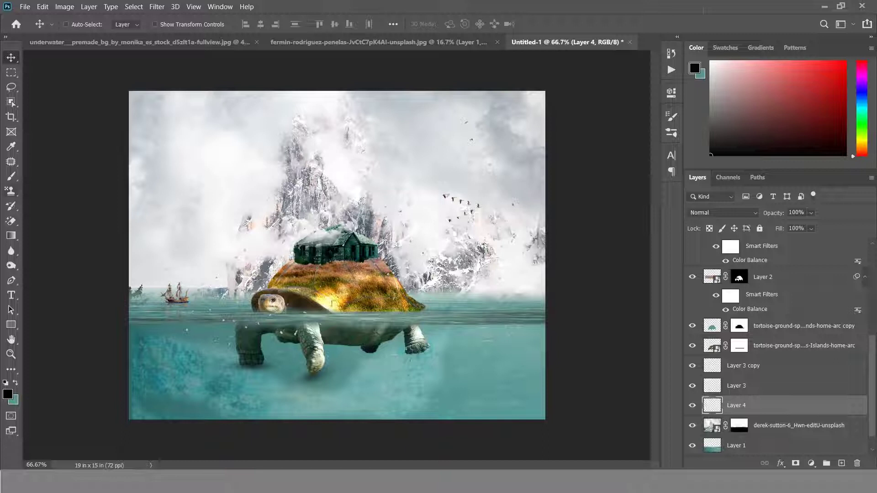
key(b)
key(m)
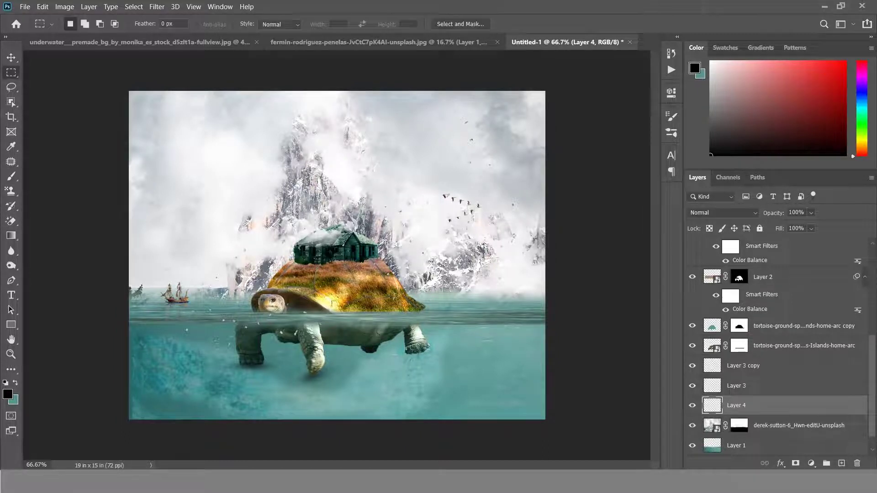
drag(129, 91, 572, 311)
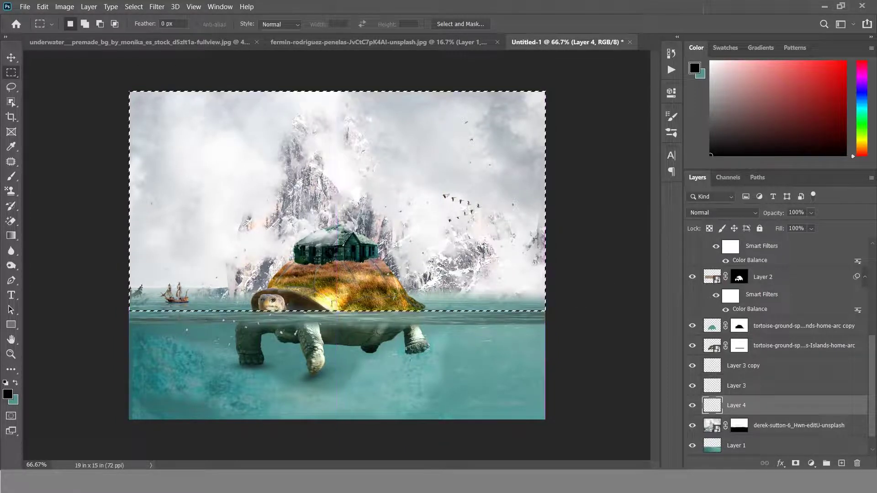
key(alt+BackSpace)
key(ctrl+d)
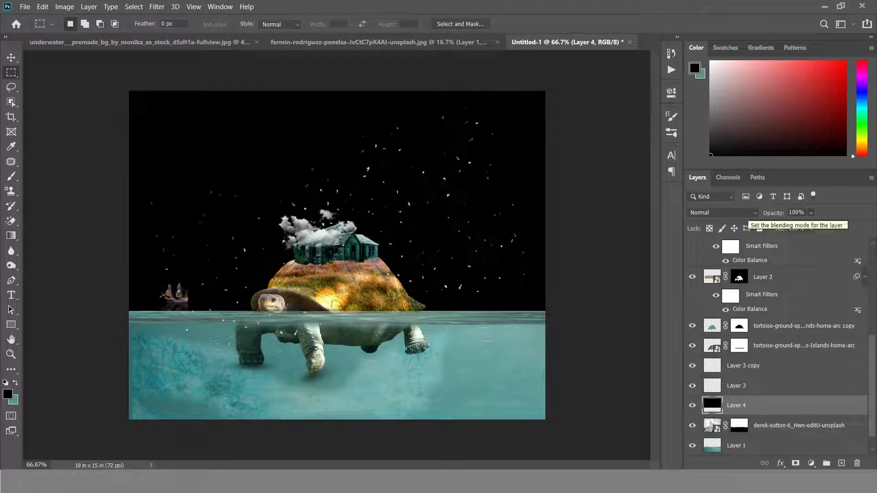
- Set Layer 4 to Overlay blend mode at 57% opacity
click(745, 213)
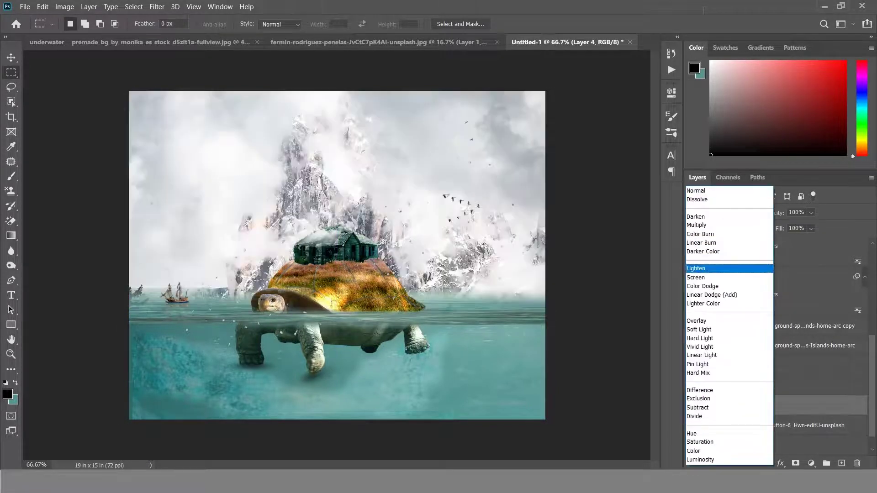
key(Down)
key(Down)
key(Down)
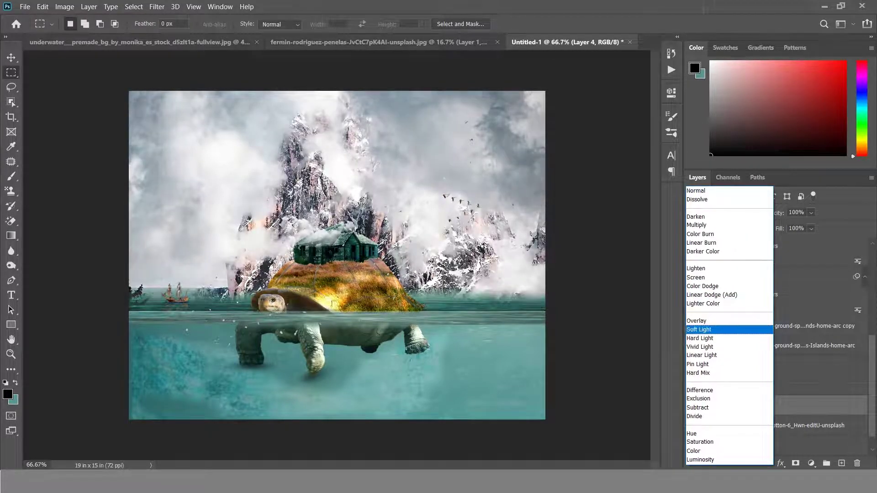
key(Down)
key(Up)
key(Return)
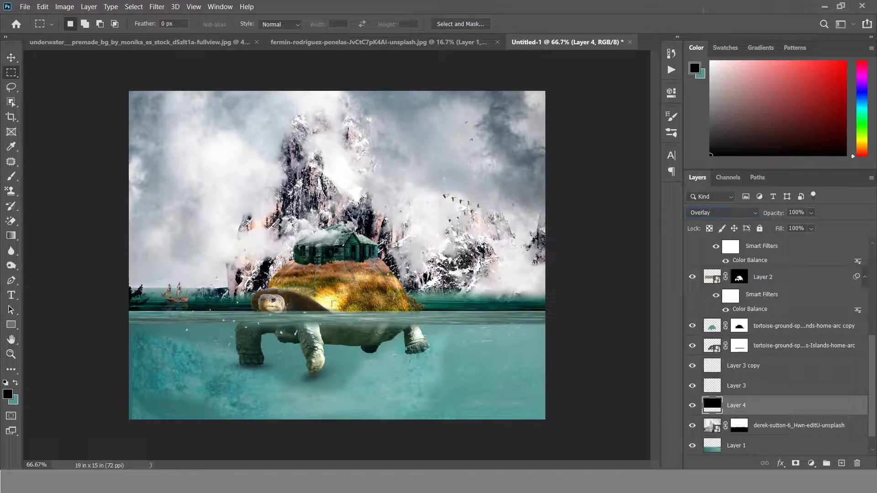
click(812, 213)
drag(824, 226, 800, 227)
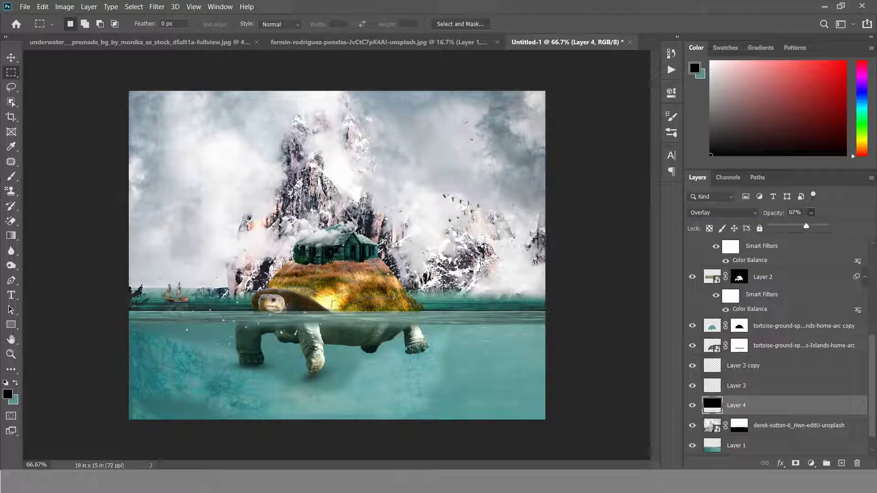
drag(800, 226, 801, 226)
- Add a mask to Layer 4 and paint out the darkening along the horizon at 100% brush opacity
click(795, 463)
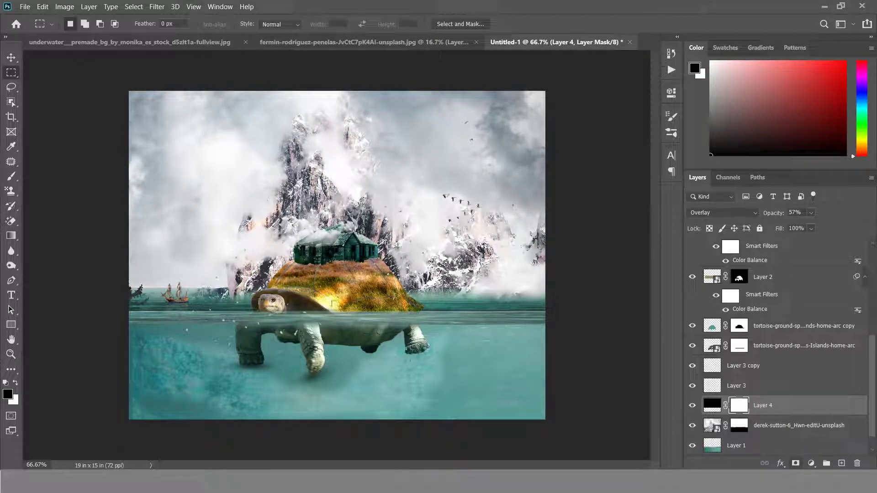
key(b)
drag(137, 302, 243, 293)
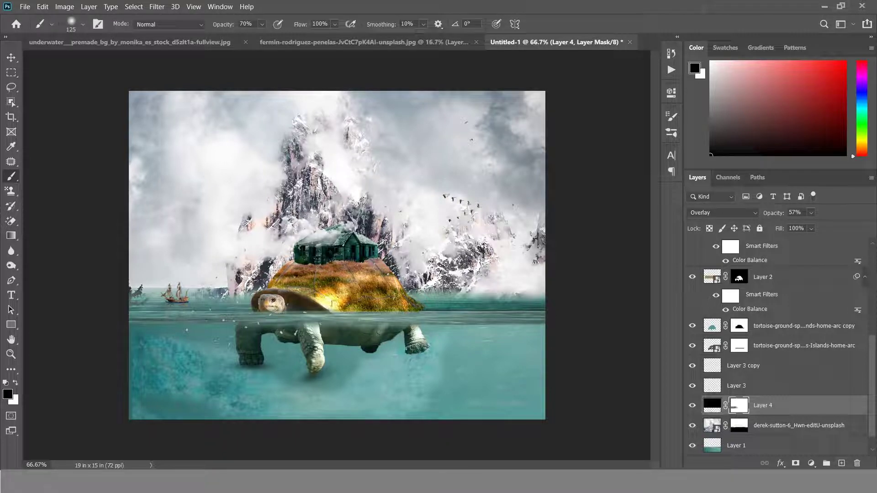
click(262, 24)
drag(271, 37, 287, 37)
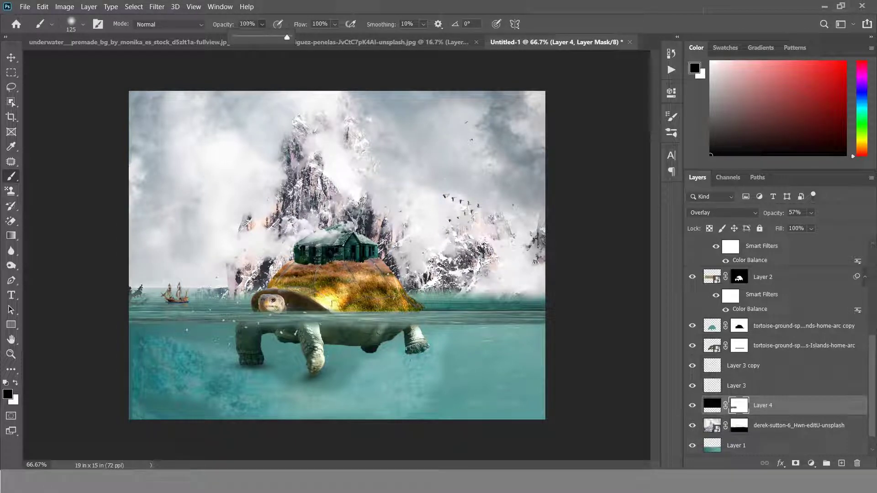
key(Return)
drag(204, 299, 543, 301)
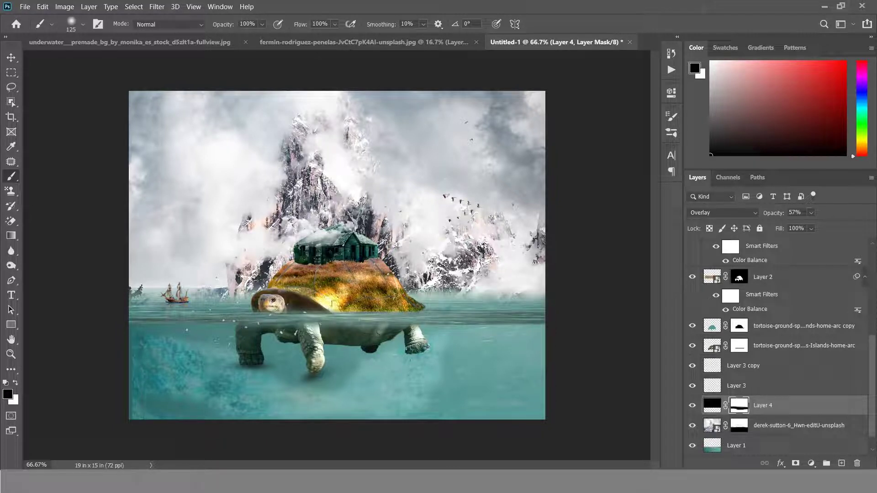
key(v)
scroll(781, 345, down, 1)
click(799, 406)
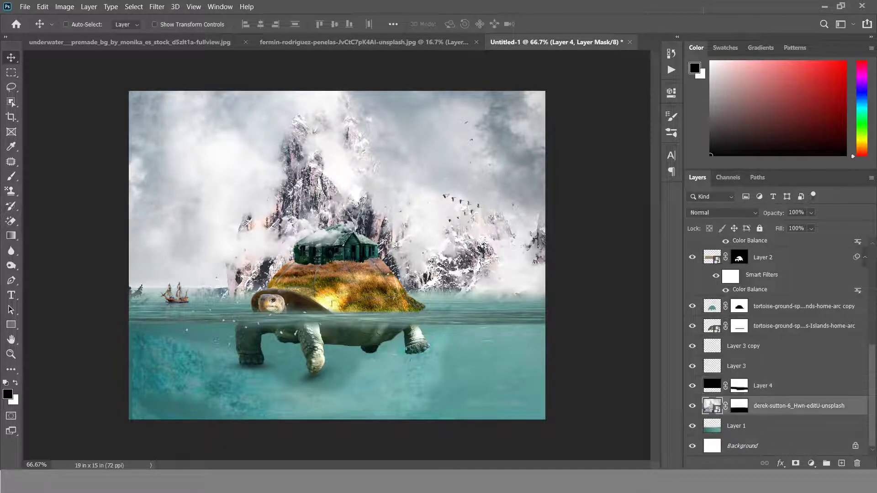
- Apply a 1.1-pixel Gaussian Blur to the derek-sutton-6_Hwn-editU-unsplash layer
click(157, 6)
mouse_move(218, 127)
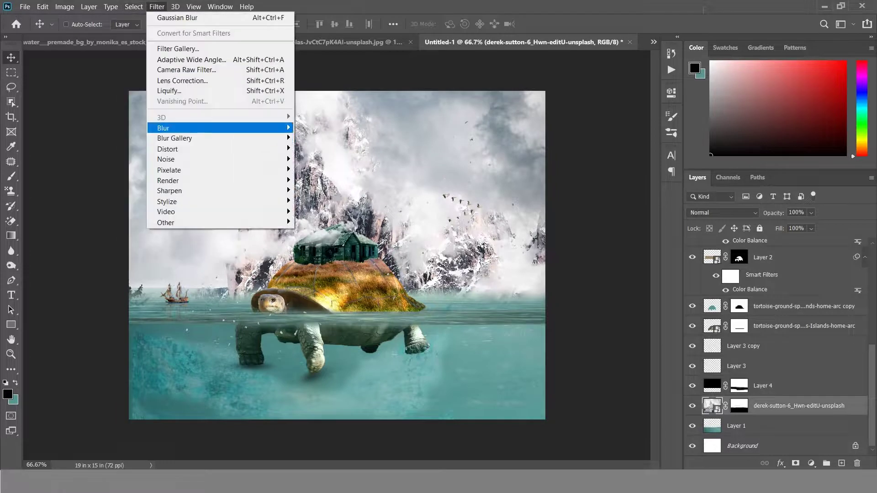
click(325, 169)
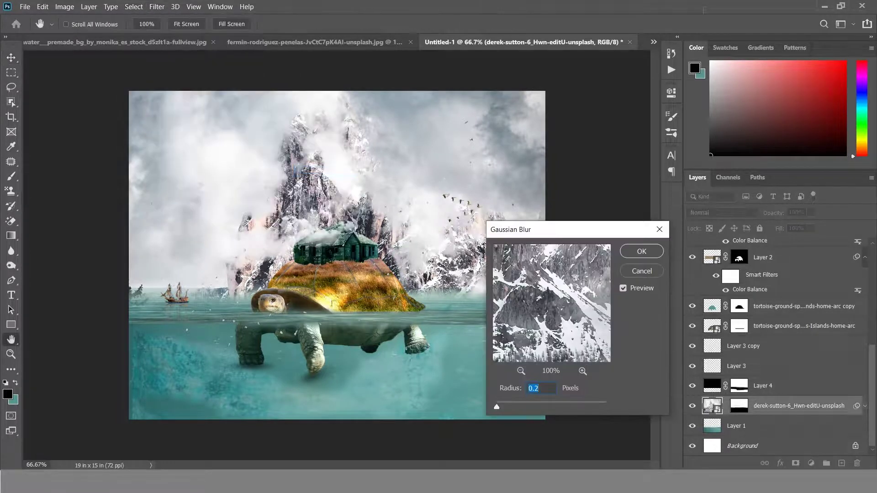
key(Up)
key(Up)
key(Up)
key(Tab)
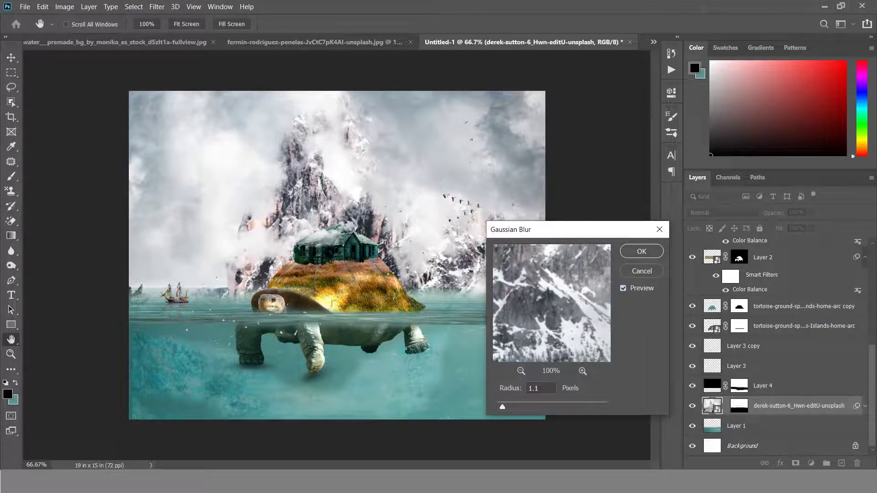
key(Return)
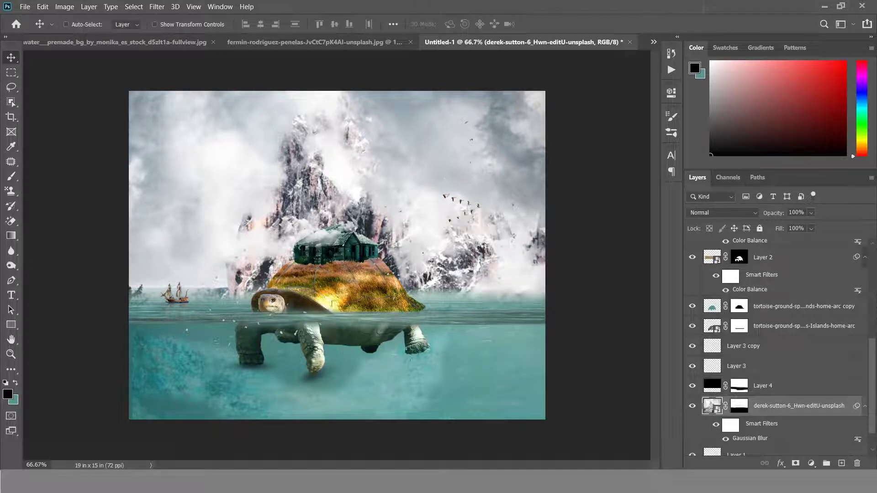
scroll(338, 255, up, 1)
click(25, 6)
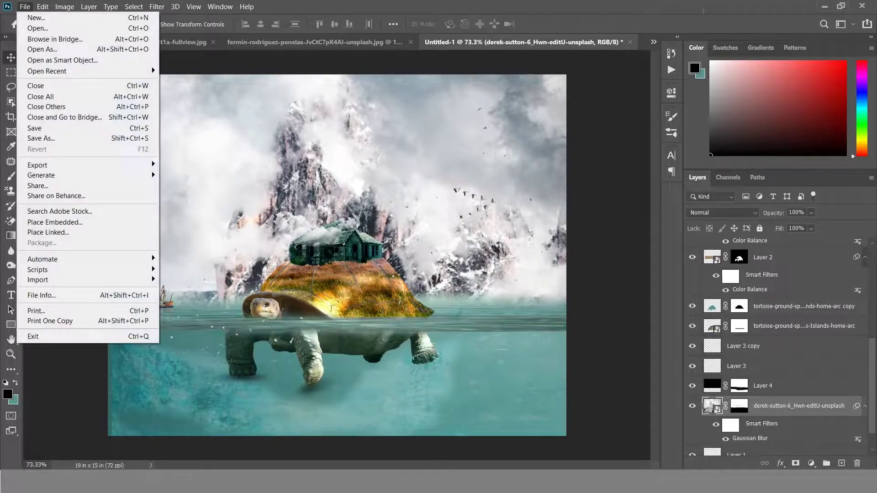
- Place the 1901 image, scaled to about 43% and positioned over the water
click(55, 222)
click(254, 99)
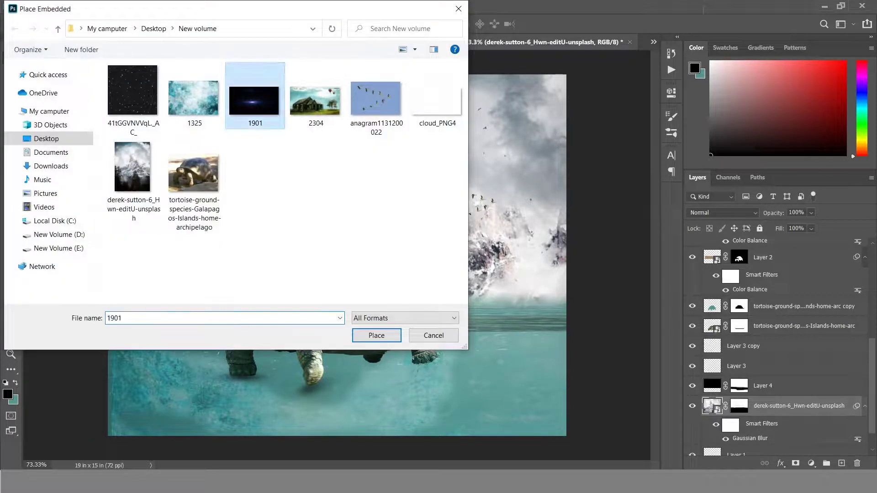
click(377, 335)
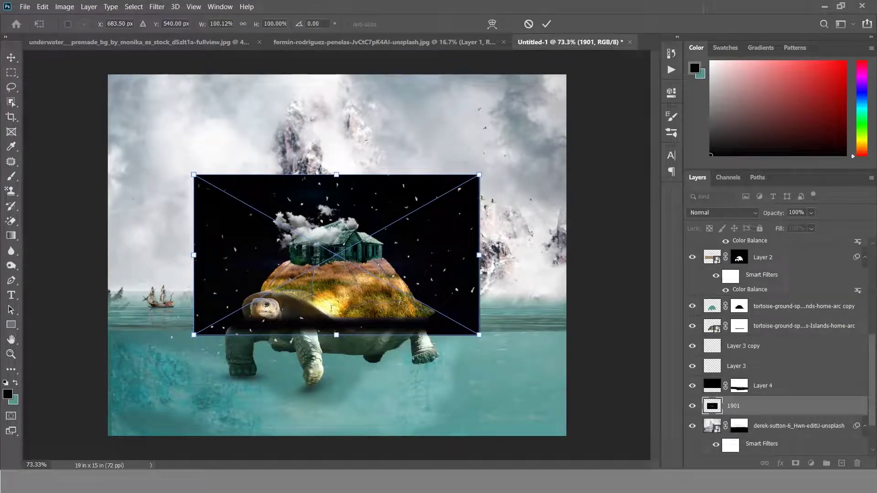
drag(479, 175, 398, 221)
mouse_move(338, 246)
mouse_down()
mouse_move(189, 200)
mouse_move(265, 326)
mouse_up()
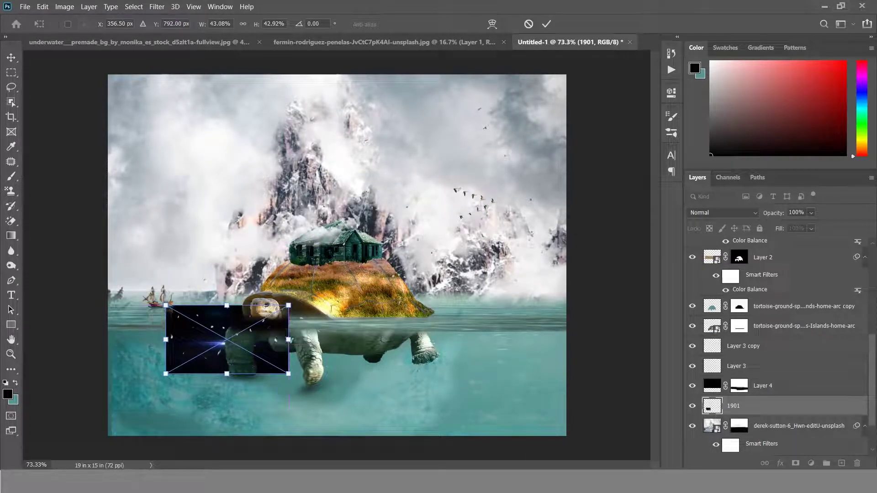
key(Return)
- Move the 1901 layer higher in the stack and set its blend mode to Screen
mouse_move(733, 405)
mouse_down()
mouse_move(713, 309)
mouse_move(734, 247)
mouse_up()
scroll(777, 343, up, 3)
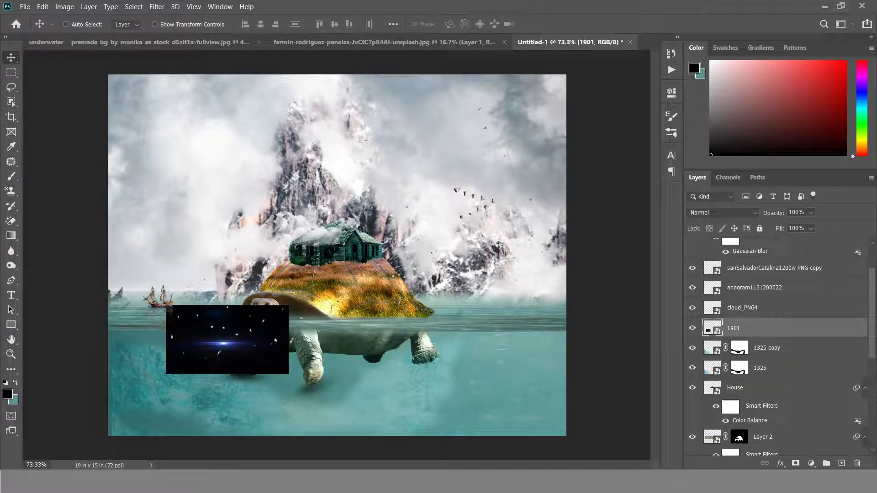
click(722, 212)
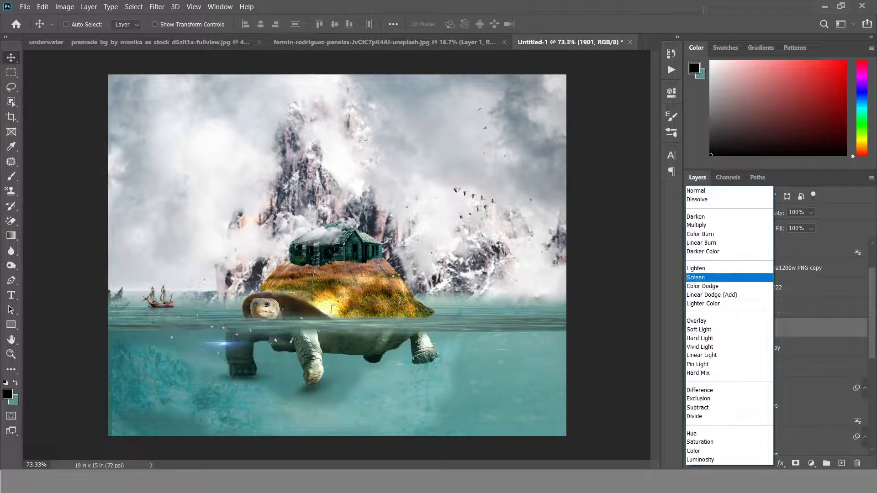
click(706, 277)
- Rescale the 1901 glow to about 48% and nudge it beside the turtle's head
key(ctrl+t)
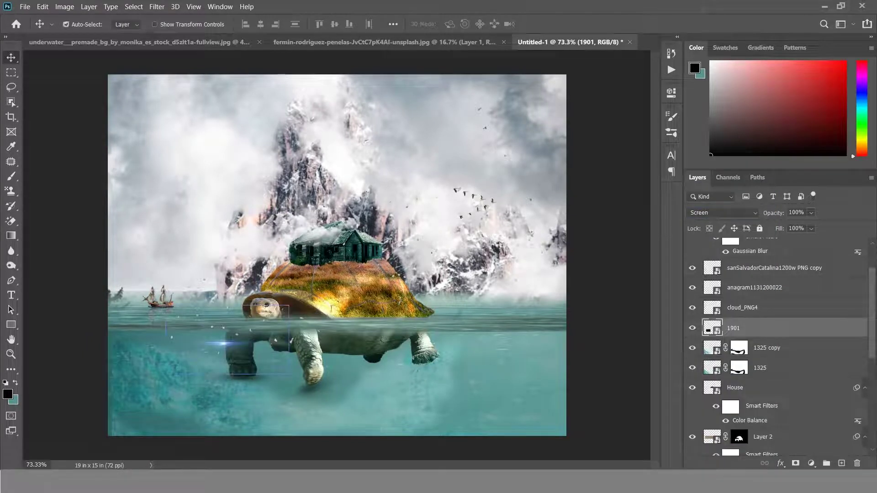
drag(288, 306, 300, 297)
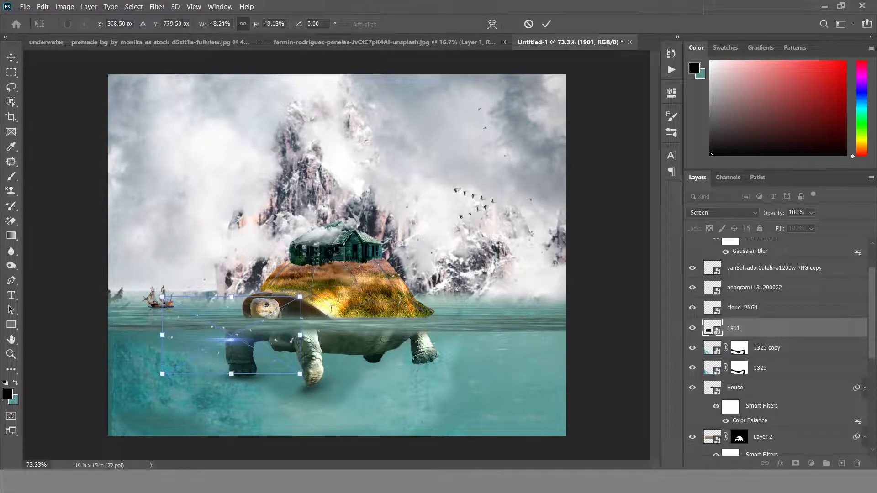
key(Up)
key(Up)
key(Up)
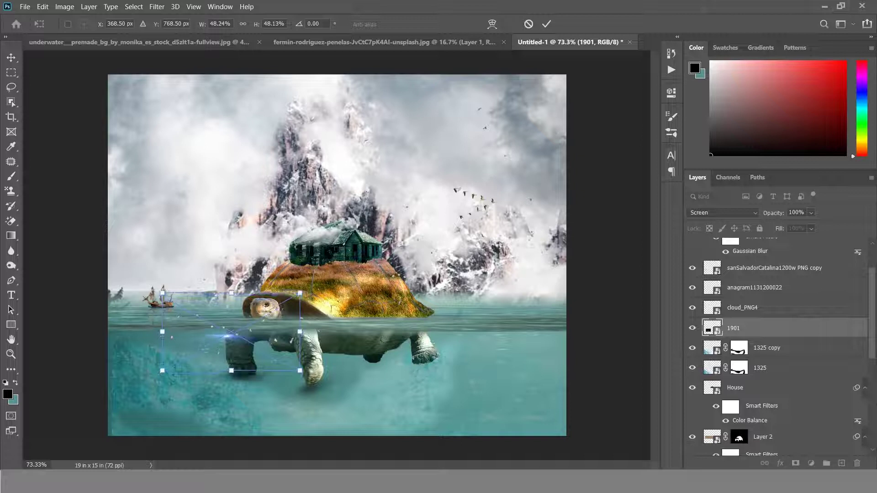
key(Return)
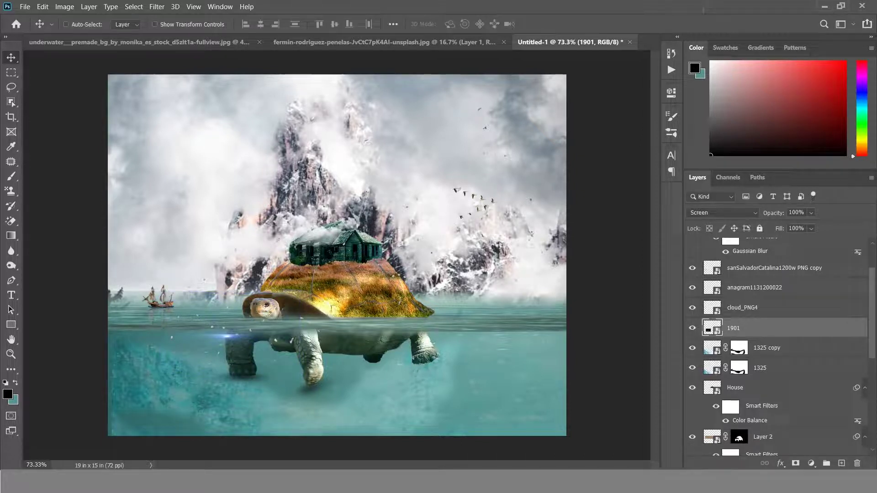
key(ctrl+minus)
scroll(777, 347, up, 2)
key(alt+bracketright)
key(alt+bracketright)
key(alt+bracketright)
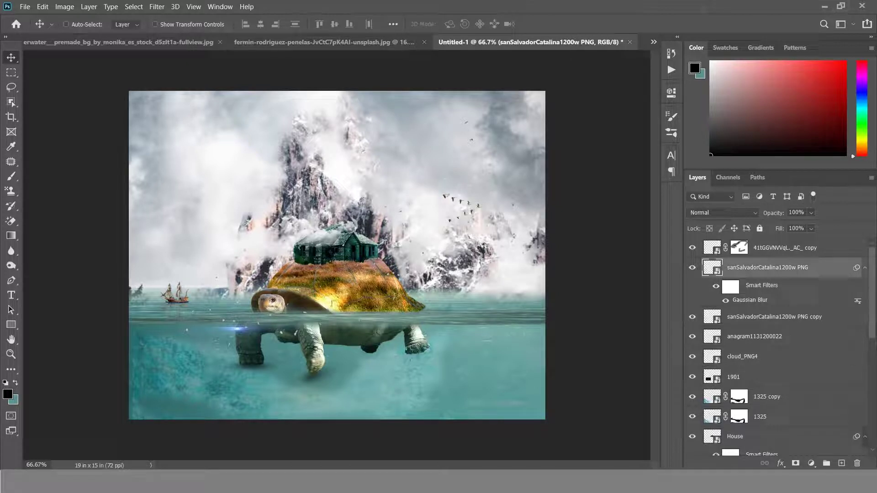
- Add a new layer above the PNG copy and fill it with dark teal 0e211f
key(alt+bracketleft)
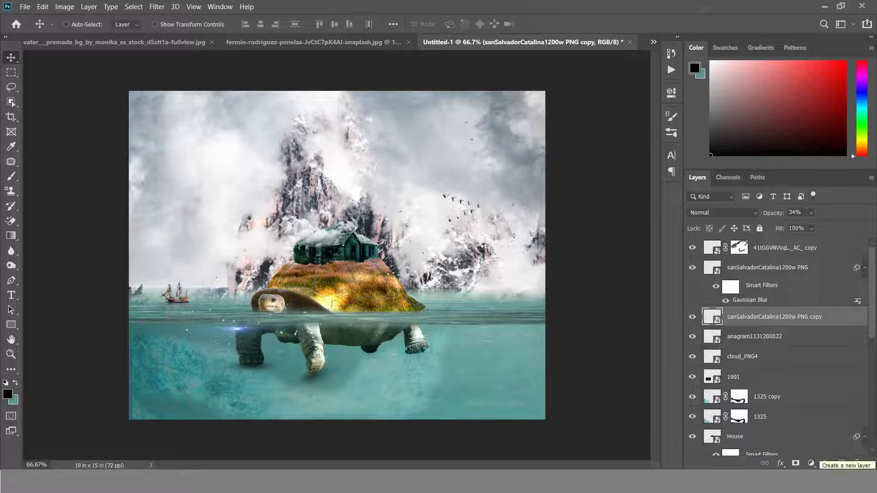
click(841, 463)
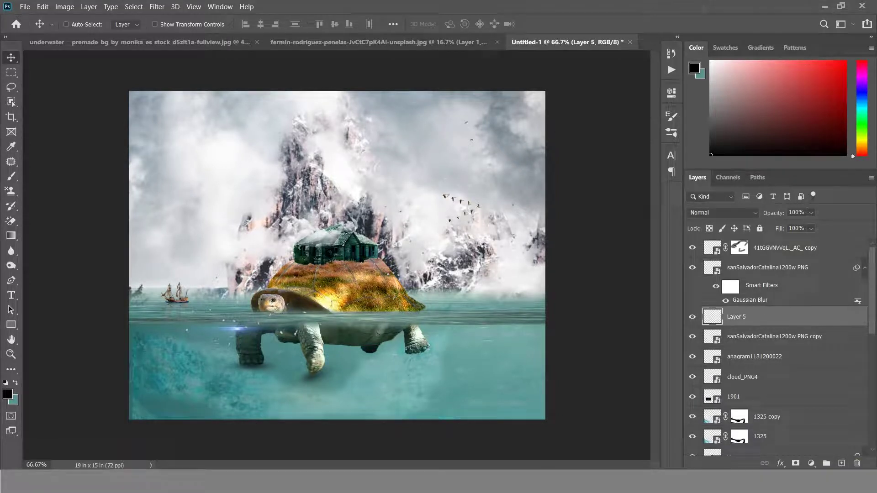
key(i)
key(x)
click(694, 68)
text(0e211f)
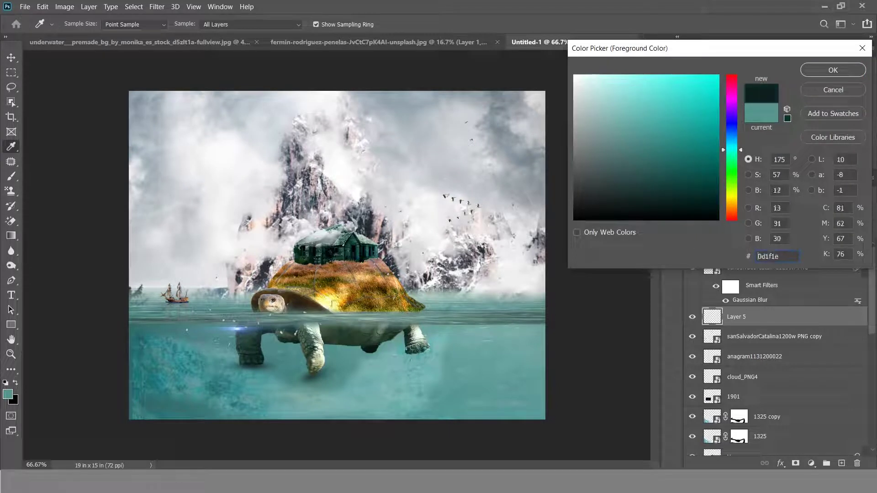
key(Return)
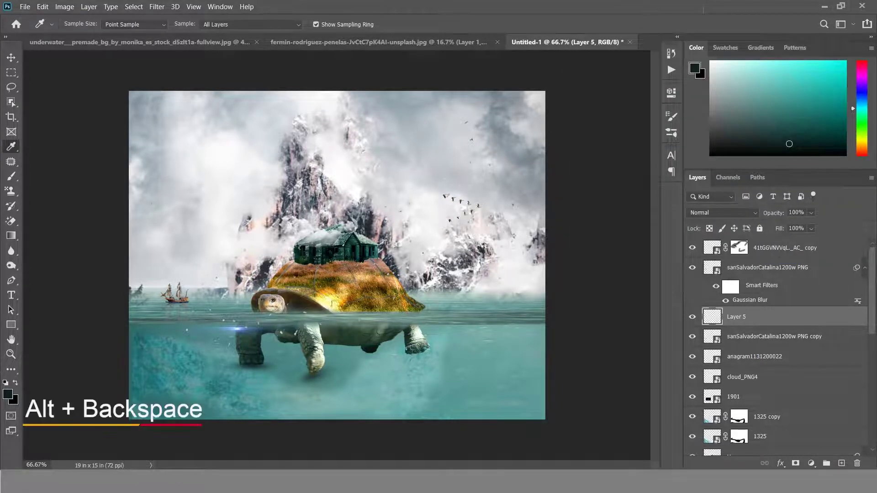
key(alt+BackSpace)
- Move Layer 5 to the top of the stack, pick a slightly darker teal, and add a white mask
key(v)
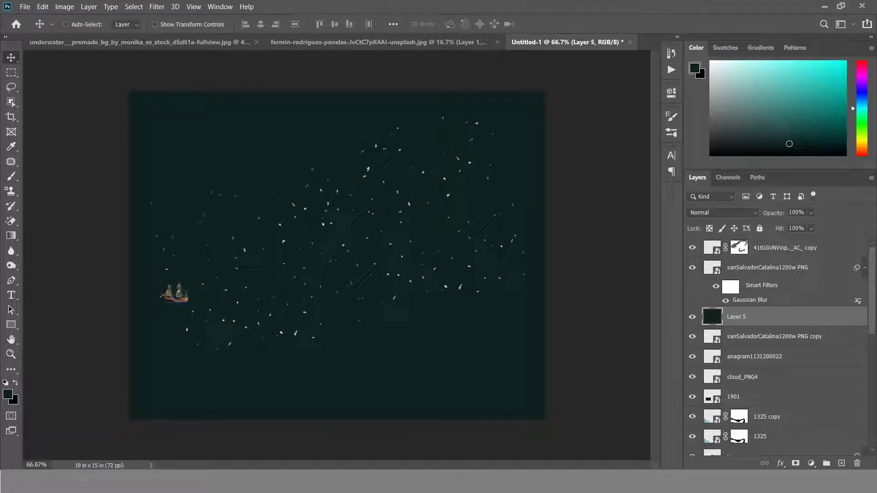
key(ctrl+shift+bracketright)
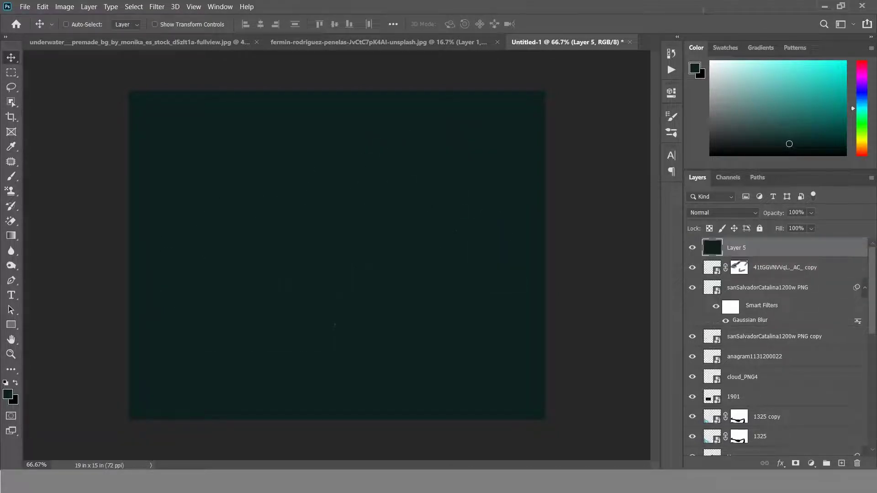
click(695, 69)
click(658, 204)
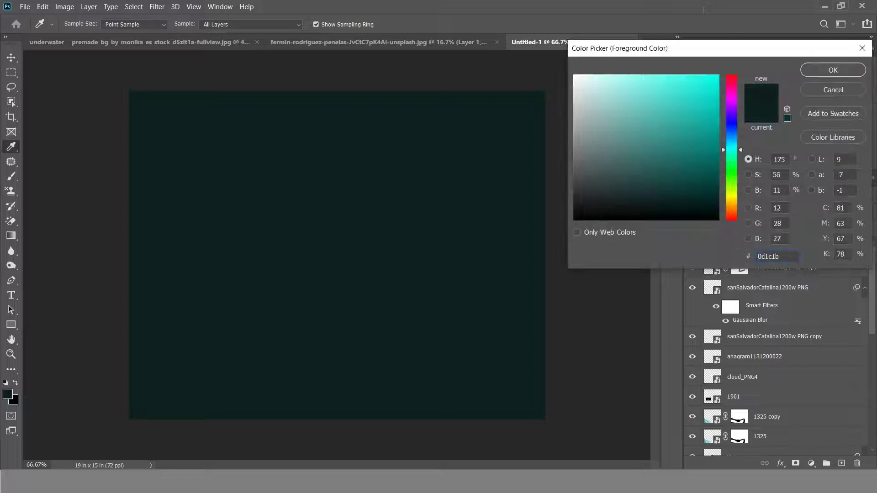
click(833, 66)
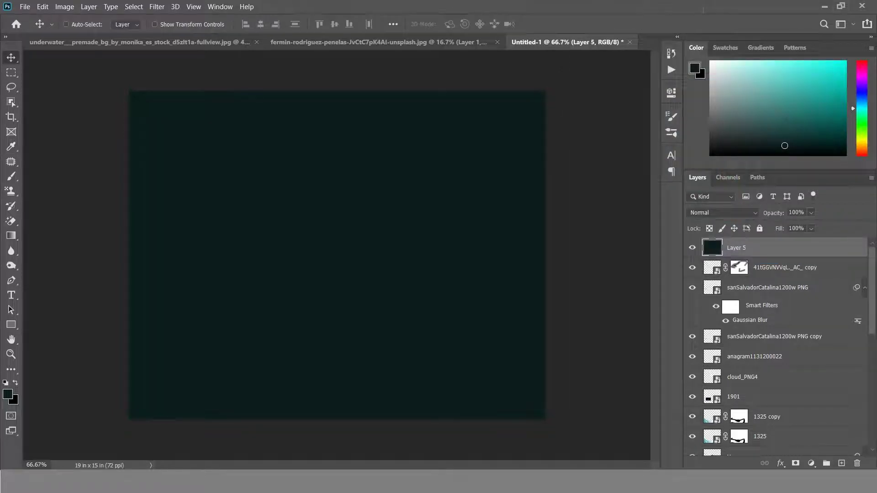
click(796, 463)
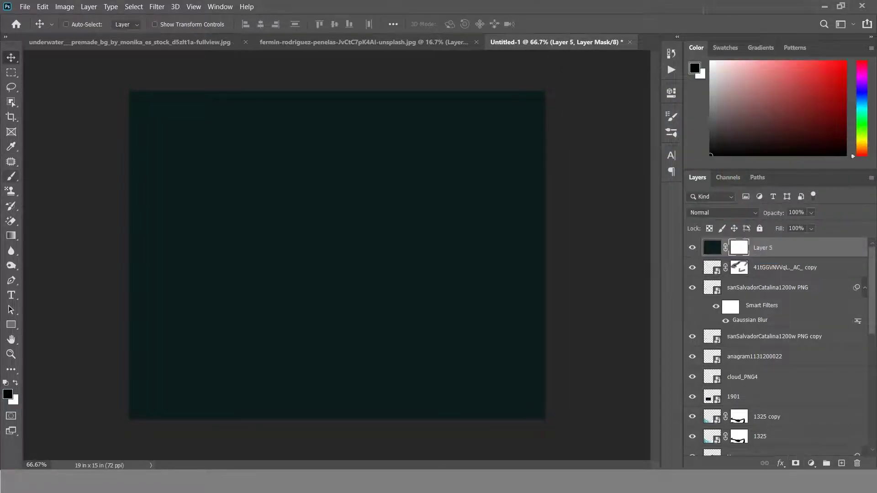
- Set up an elliptical brush tip rotated to about 1°, sized around 1400
key(b)
click(83, 24)
drag(35, 77, 34, 74)
key(Return)
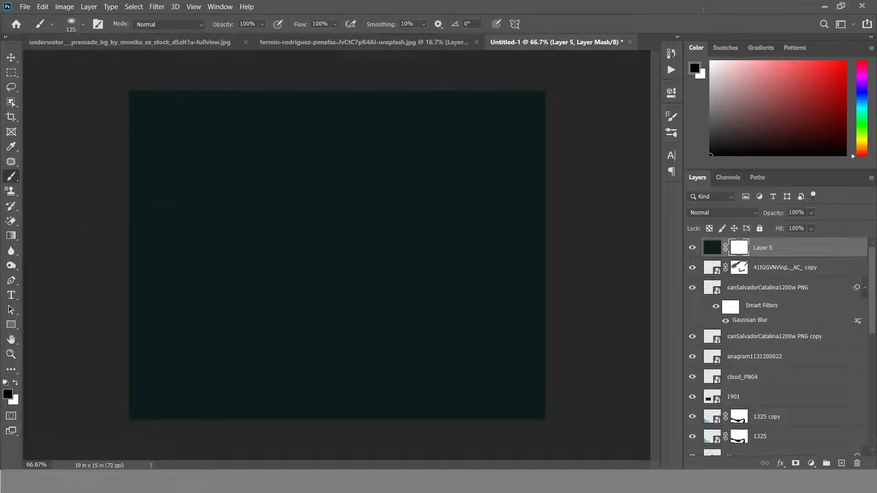
key(bracketright)
key(bracketright)
key(bracketright)
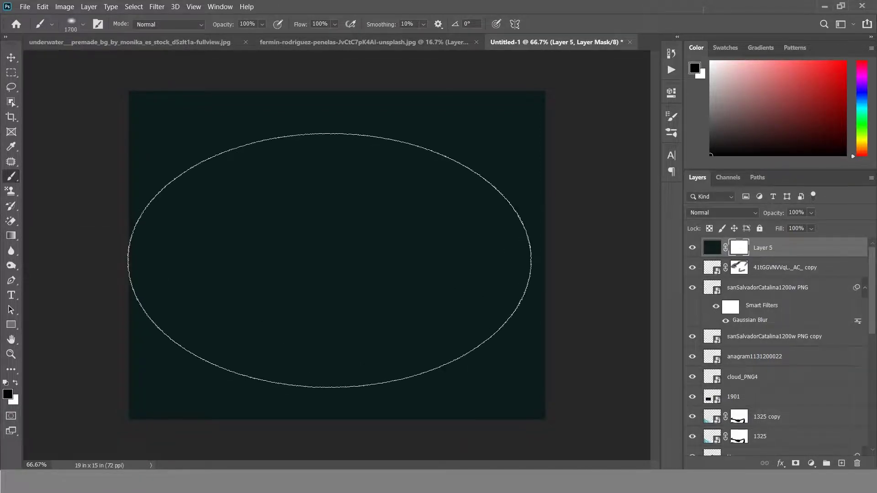
click(83, 23)
drag(45, 64, 46, 62)
key(Return)
key(bracketleft)
key(bracketleft)
key(bracketleft)
key(bracketleft)
key(bracketleft)
key(bracketleft)
key(bracketright)
key(bracketright)
key(bracketright)
key(bracketright)
key(Left)
key(Left)
key(Left)
key(Left)
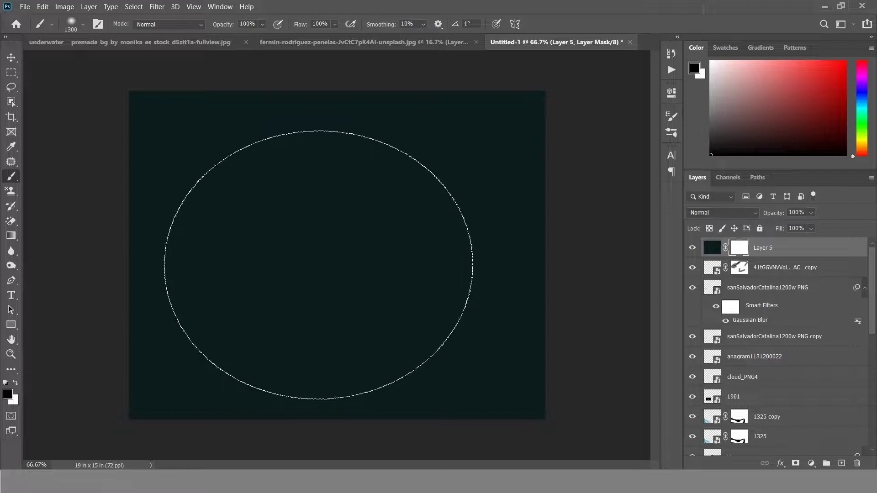
key(bracketright)
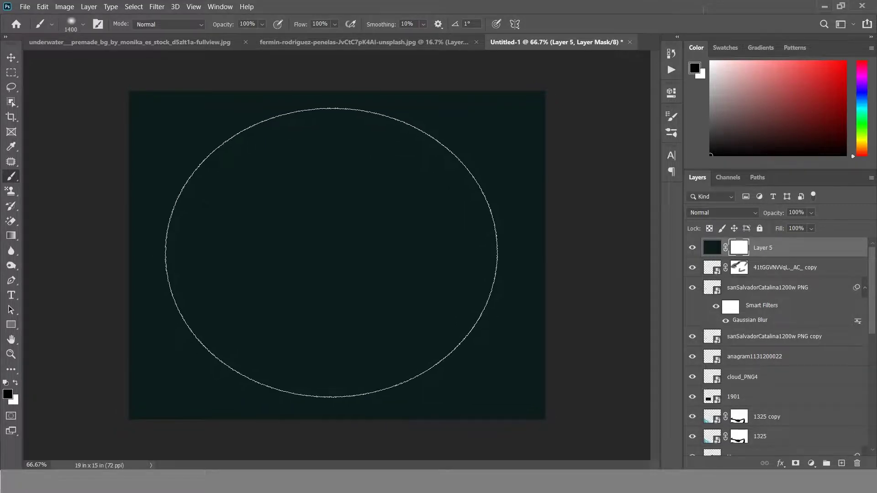
- Paint the centre of Layer 5's mask at 39% brush opacity to reveal the turtle scene
click(262, 24)
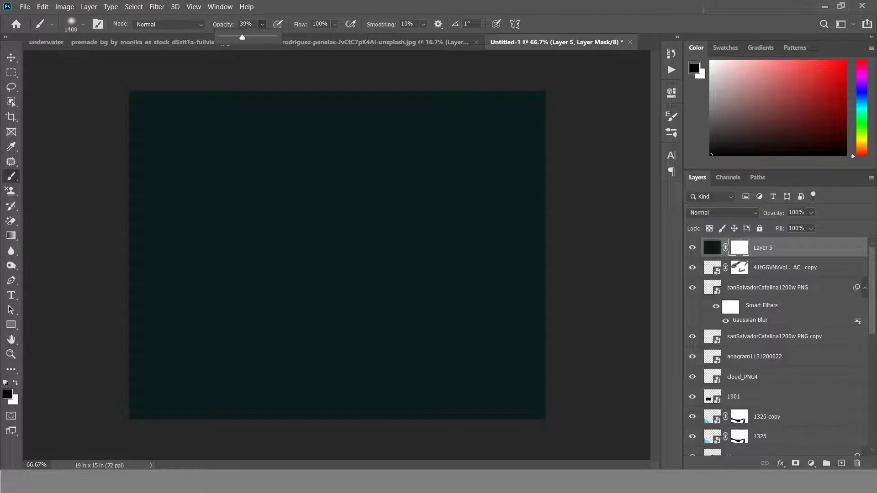
key(bracketright)
key(bracketright)
key(bracketright)
key(bracketright)
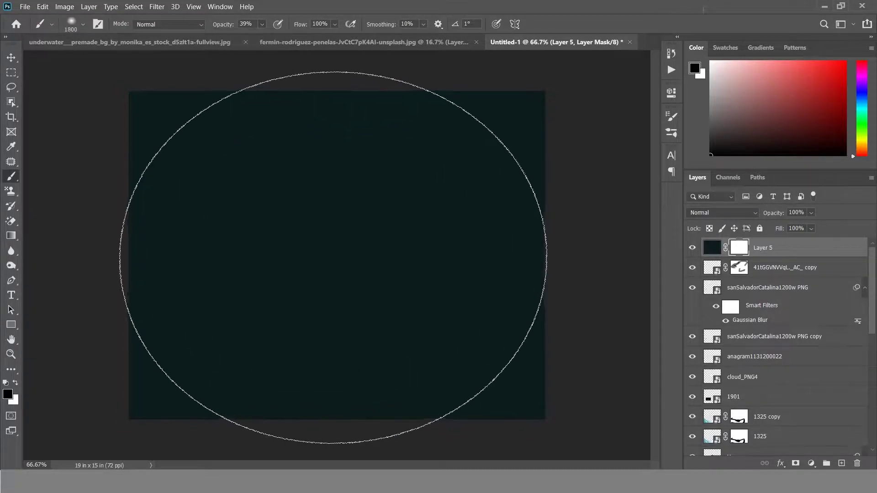
click(334, 257)
key(bracketleft)
key(bracketleft)
key(bracketleft)
key(bracketleft)
key(bracketleft)
key(bracketleft)
key(bracketleft)
click(334, 249)
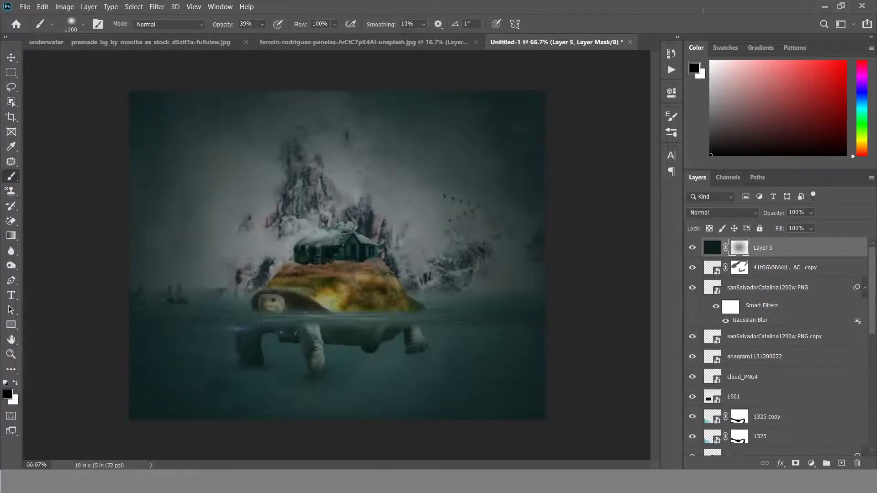
- Clear more of the mask centre at 100% brush opacity, then lower Layer 5's opacity to 47%
click(262, 24)
drag(267, 37, 300, 37)
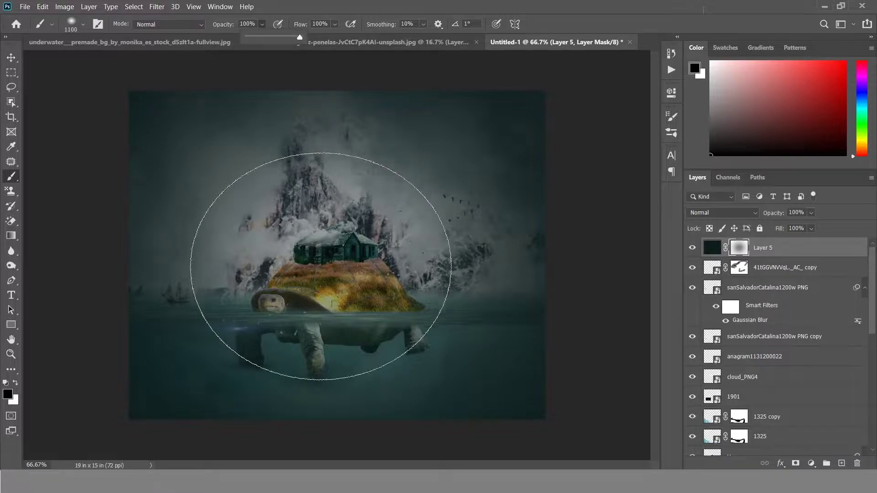
click(316, 259)
key(bracketright)
key(bracketright)
key(bracketright)
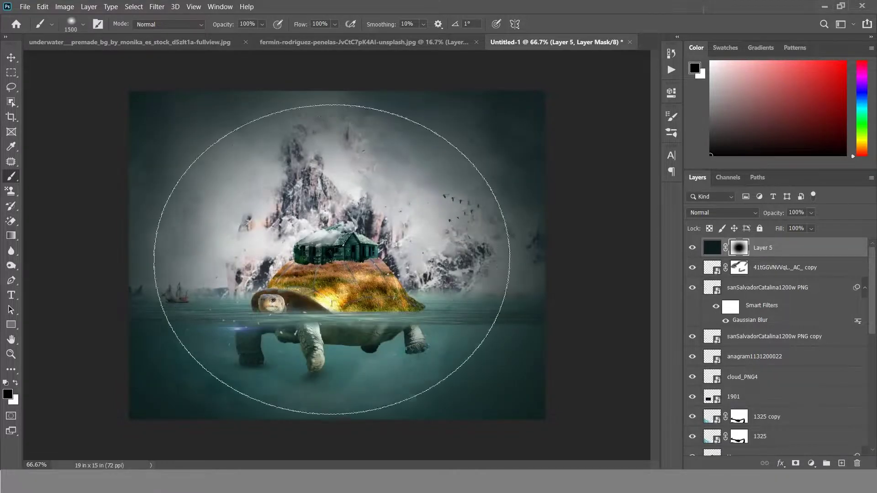
click(332, 259)
key(bracketleft)
key(bracketleft)
key(bracketleft)
key(bracketleft)
key(bracketleft)
key(bracketleft)
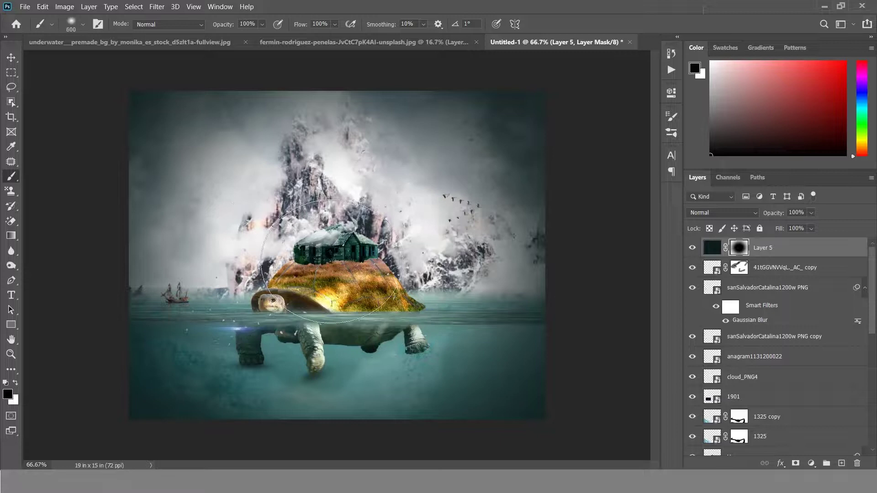
key(v)
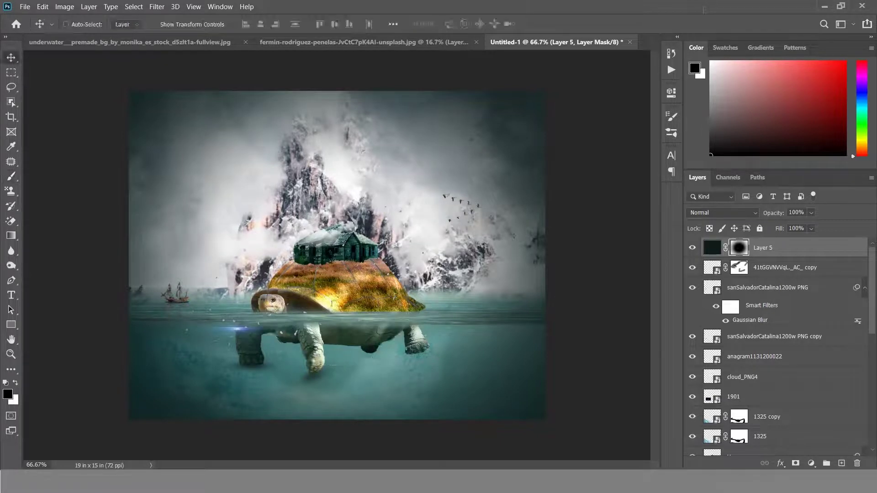
click(812, 212)
drag(823, 226, 796, 225)
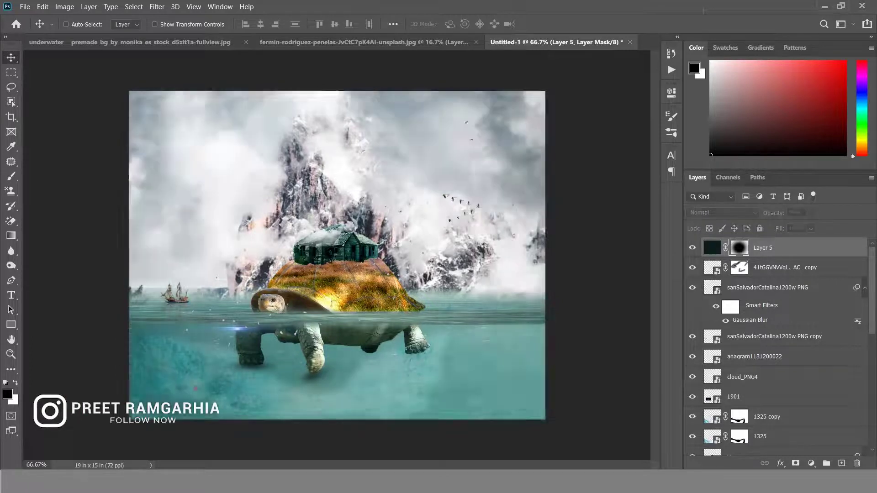
- Fade the Layer 5 edge vignette to 18% opacity
click(812, 212)
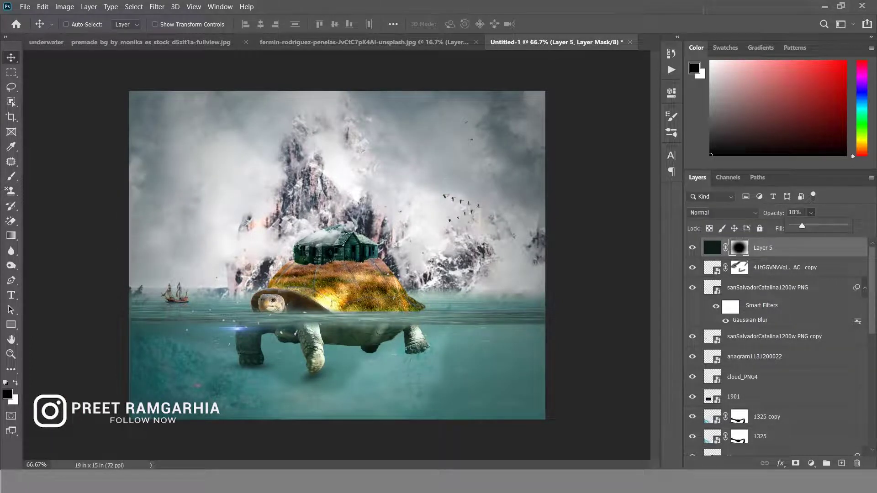
key(Return)
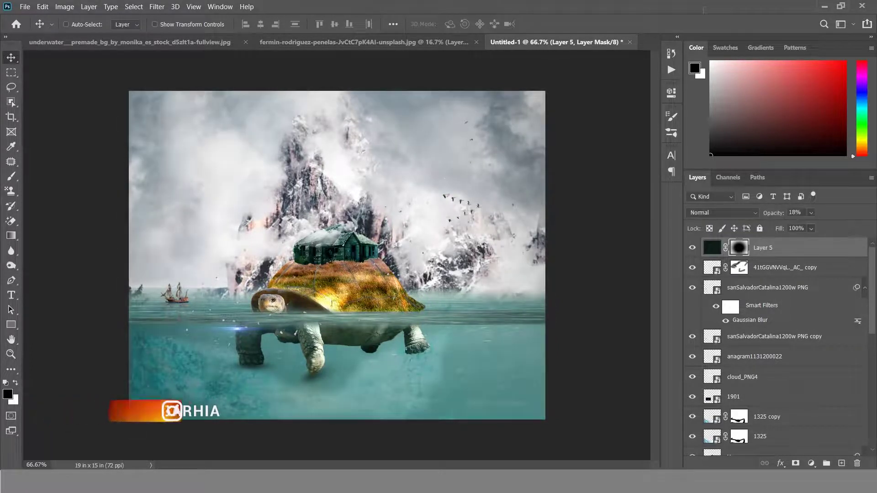
scroll(337, 255, up, 1)
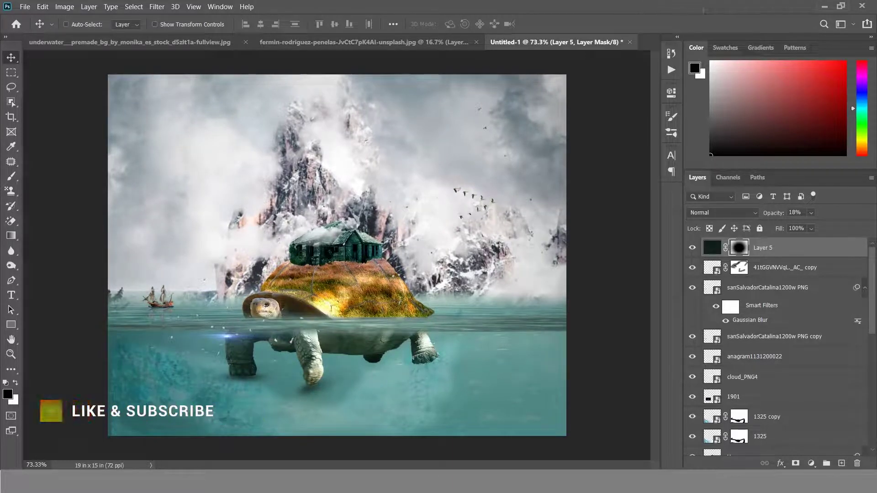
click(712, 247)
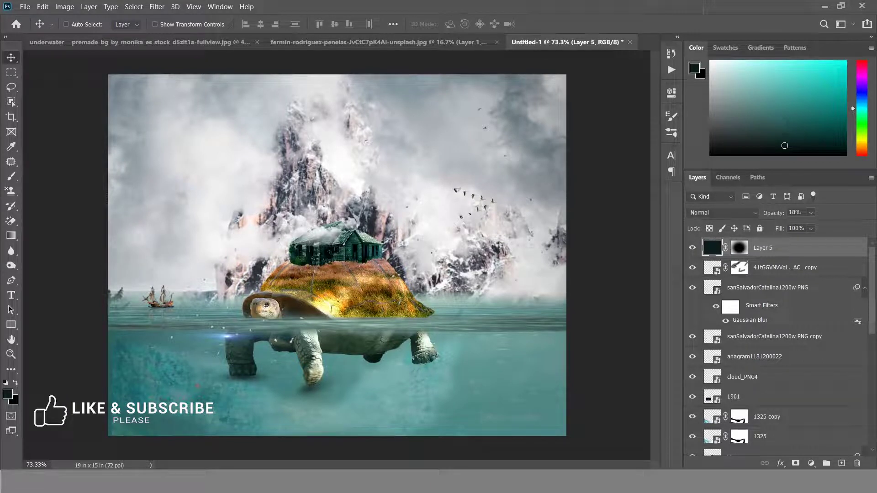
click(712, 267)
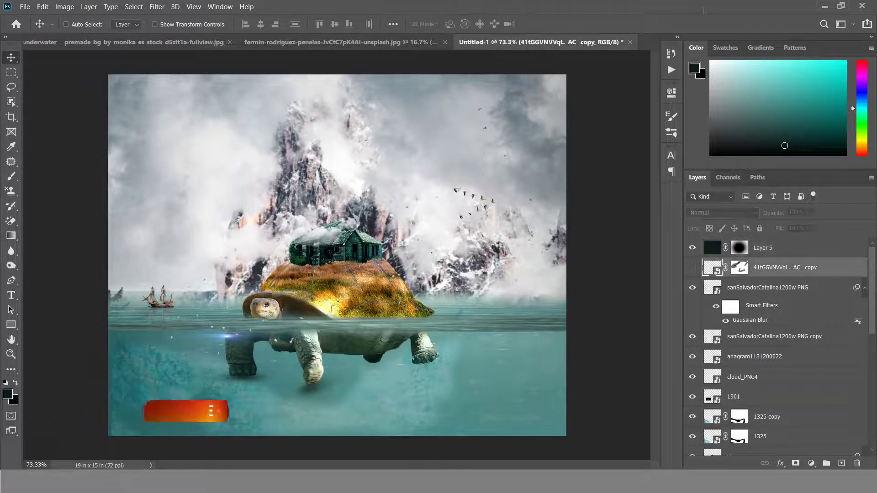
- Scale the speckle layer to about 110.5%, reposition it, and blend it with Color Dodge
key(ctrl+t)
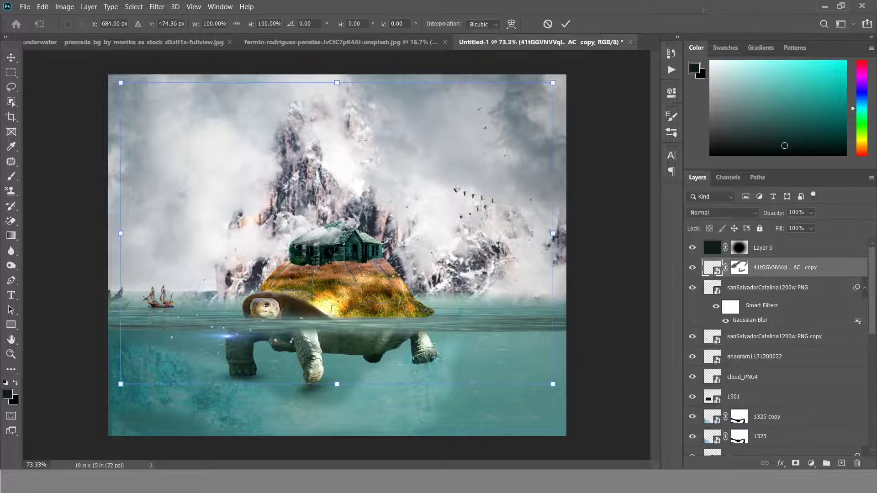
drag(553, 234, 576, 231)
drag(412, 215, 397, 248)
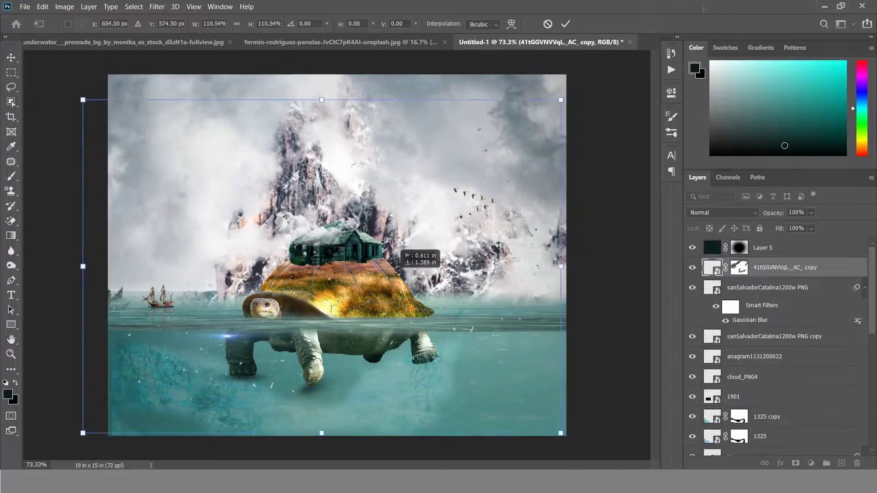
key(Return)
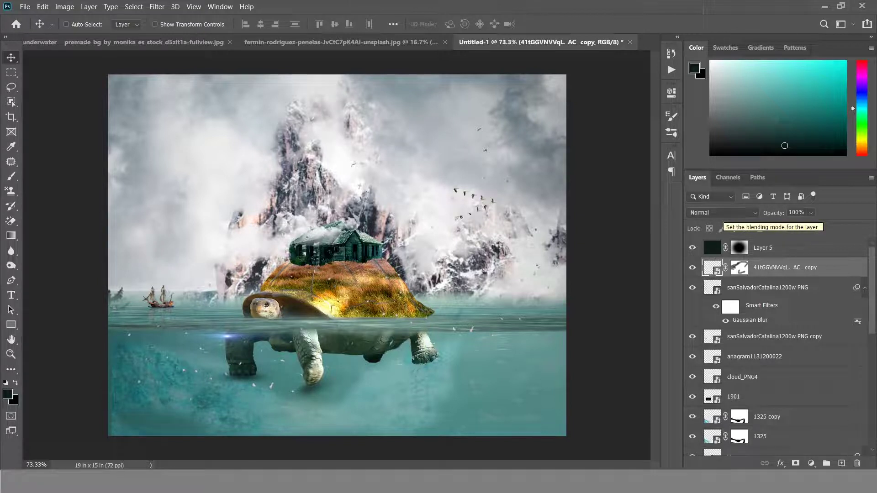
click(715, 216)
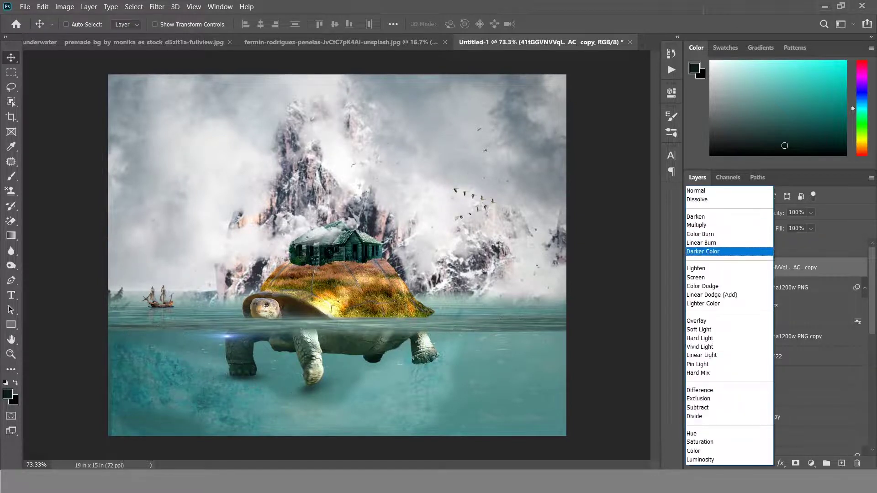
key(Return)
drag(475, 249, 475, 240)
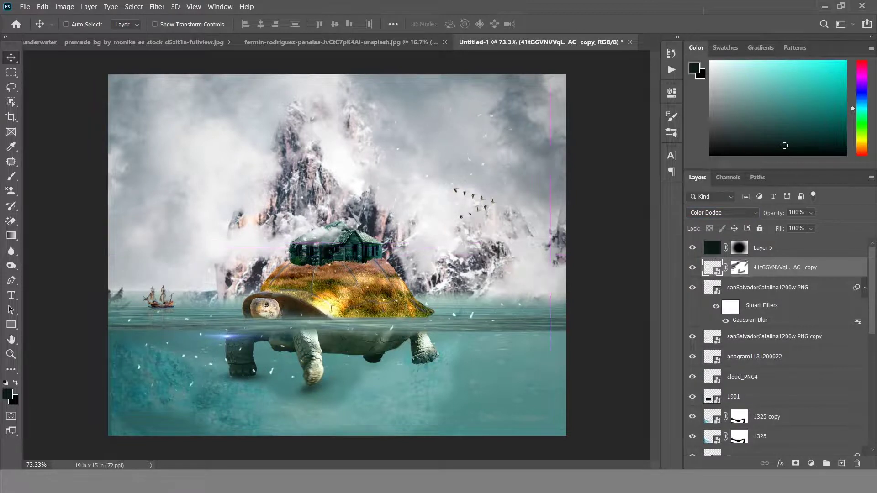
key(alt+bracketright)
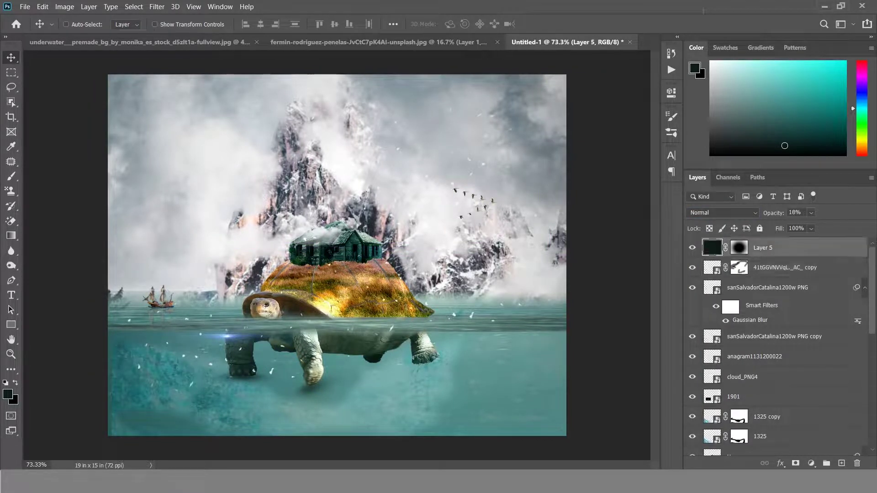
scroll(776, 347, down, 5)
scroll(776, 348, down, 5)
scroll(777, 347, down, 3)
- Select the layers from Layer 5 down to Layer 1 and convert them into one smart object
key(alt+shift+bracketleft)
key(alt+shift+bracketleft)
key(alt+shift+bracketleft)
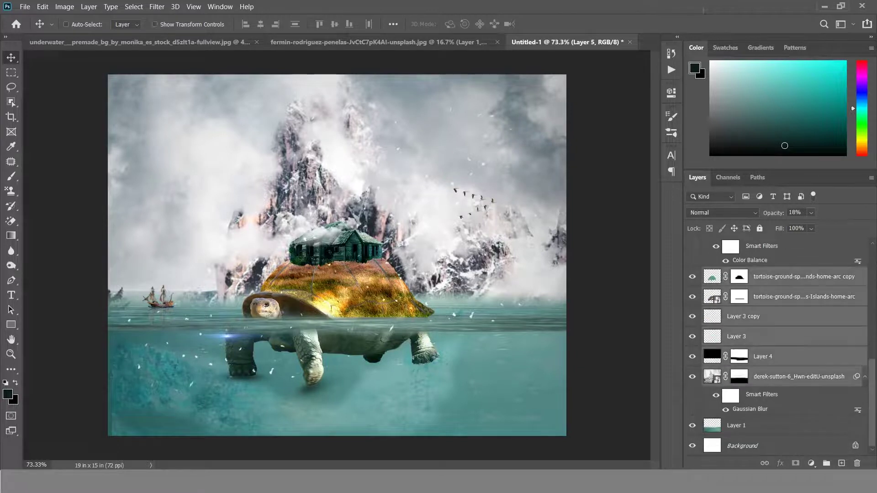
key(alt+shift+bracketleft)
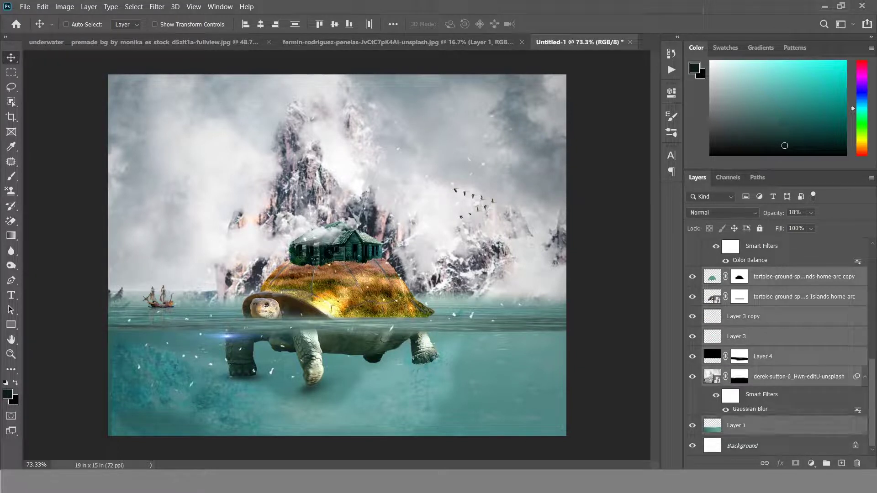
right_click(779, 336)
click(668, 148)
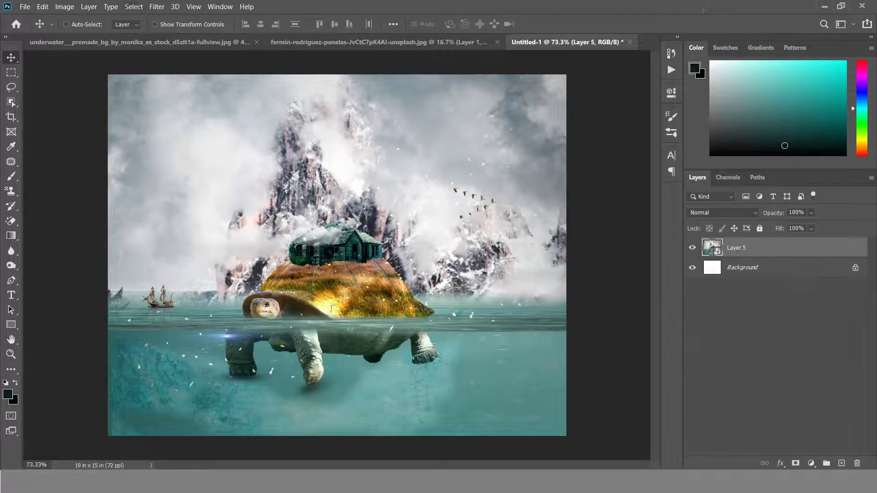
click(157, 6)
click(174, 72)
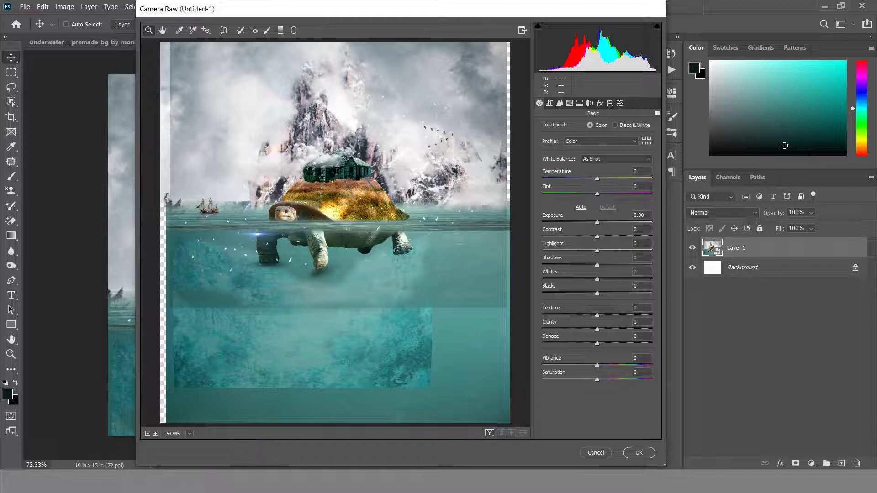
- In Camera Raw, set Temperature +3, Contrast +6, Texture +9, Blue Hue -7 and vignette -19
drag(598, 179, 596, 223)
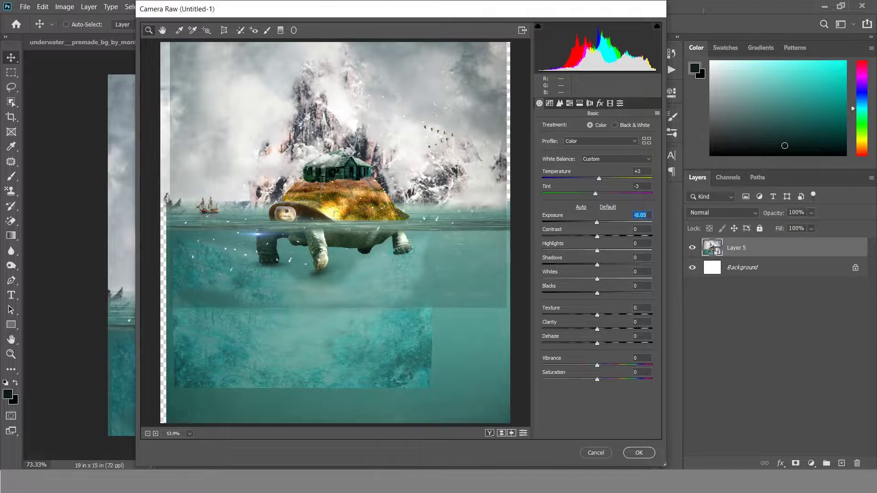
drag(597, 237, 600, 236)
mouse_move(597, 316)
mouse_down()
mouse_move(606, 316)
mouse_move(611, 344)
mouse_move(602, 330)
mouse_up()
click(620, 103)
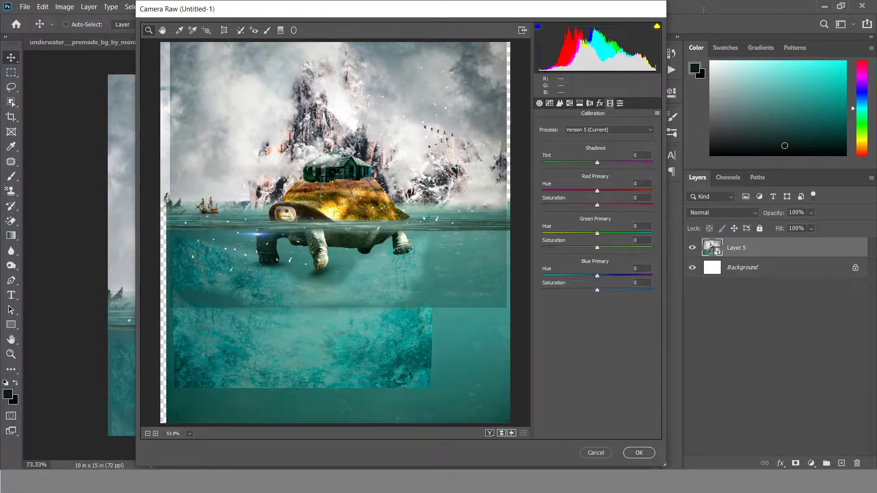
drag(597, 276, 600, 290)
click(600, 103)
mouse_move(598, 222)
mouse_down()
mouse_move(586, 222)
mouse_move(629, 237)
mouse_move(613, 253)
mouse_move(621, 267)
mouse_up()
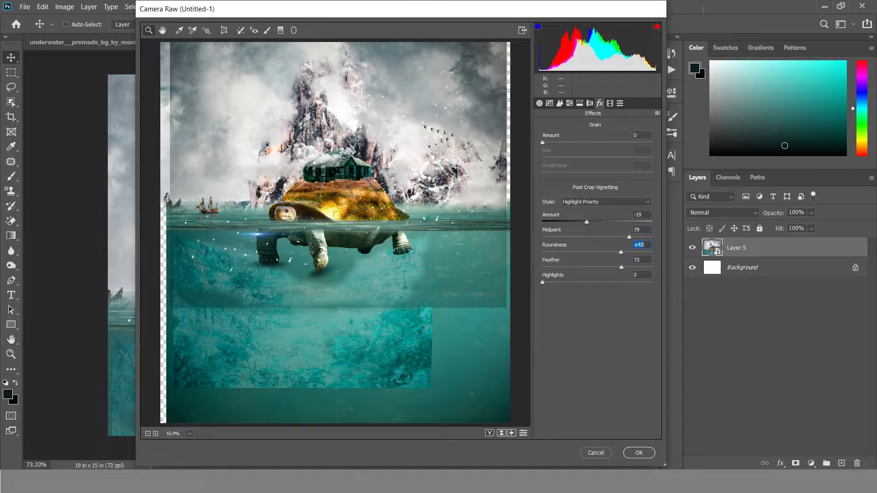
key(Return)
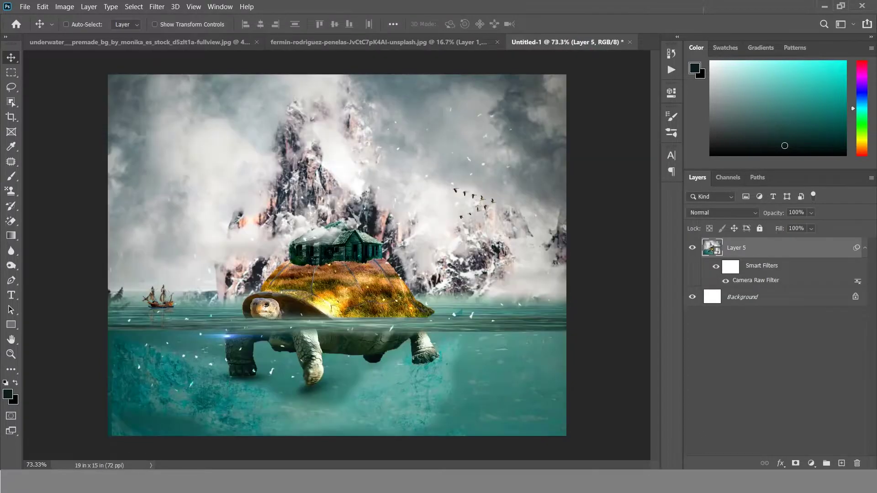